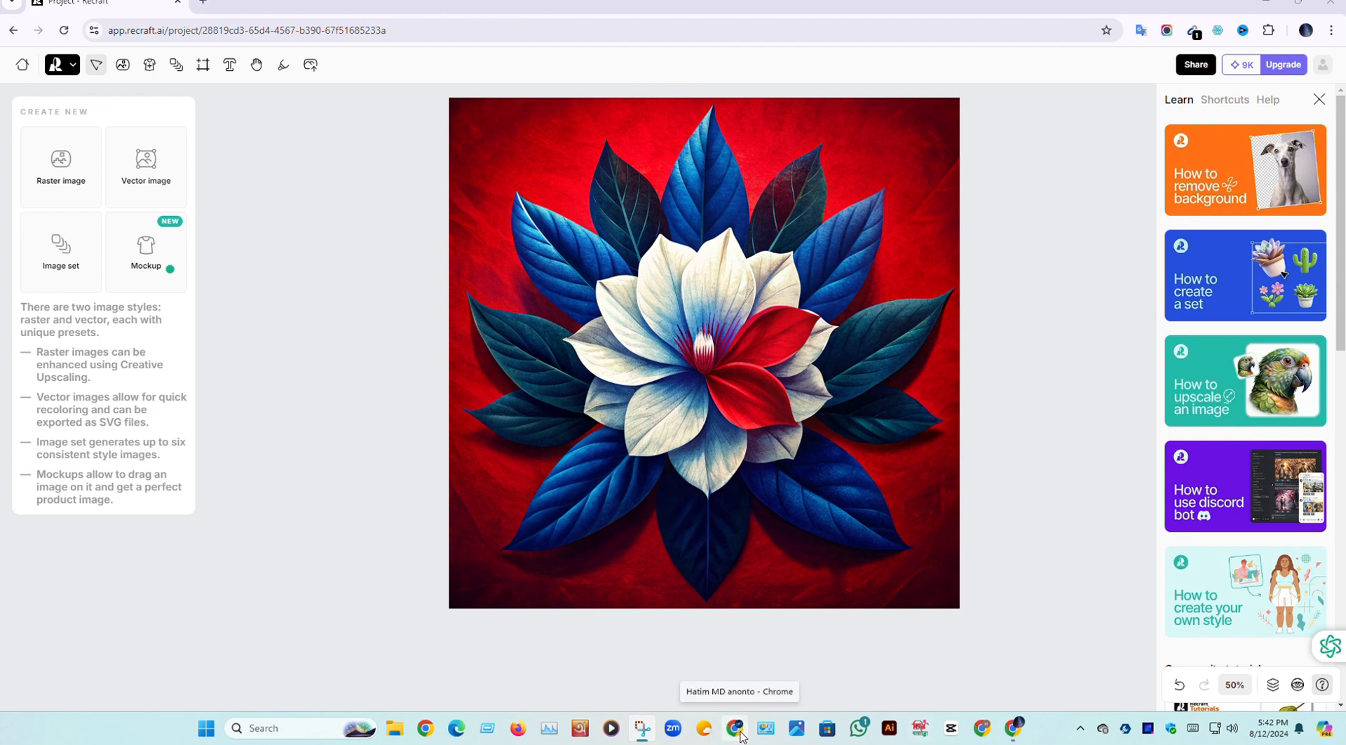
Switch to the other Chrome window and search for recraft ai in a new tab
{"action": "left_click", "coordinate": [737, 729]}
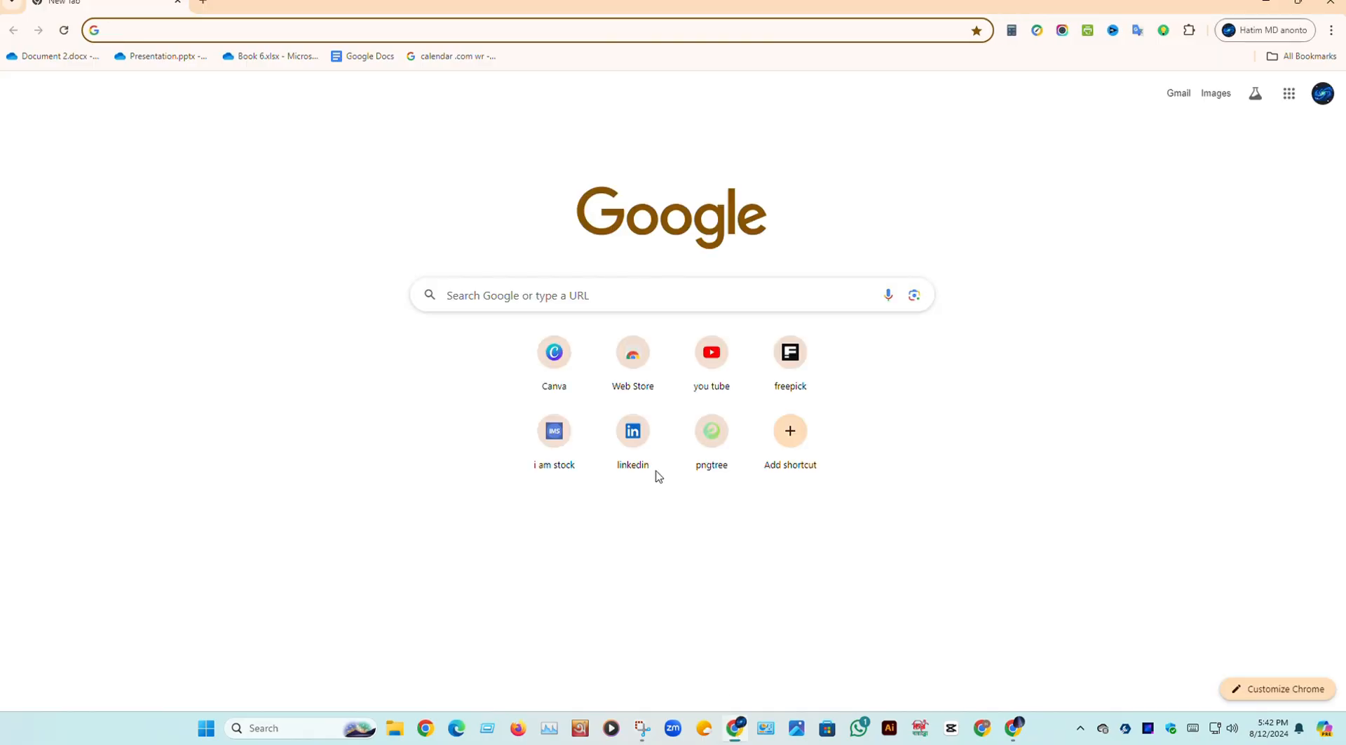
{"action": "left_click", "coordinate": [199, 34]}
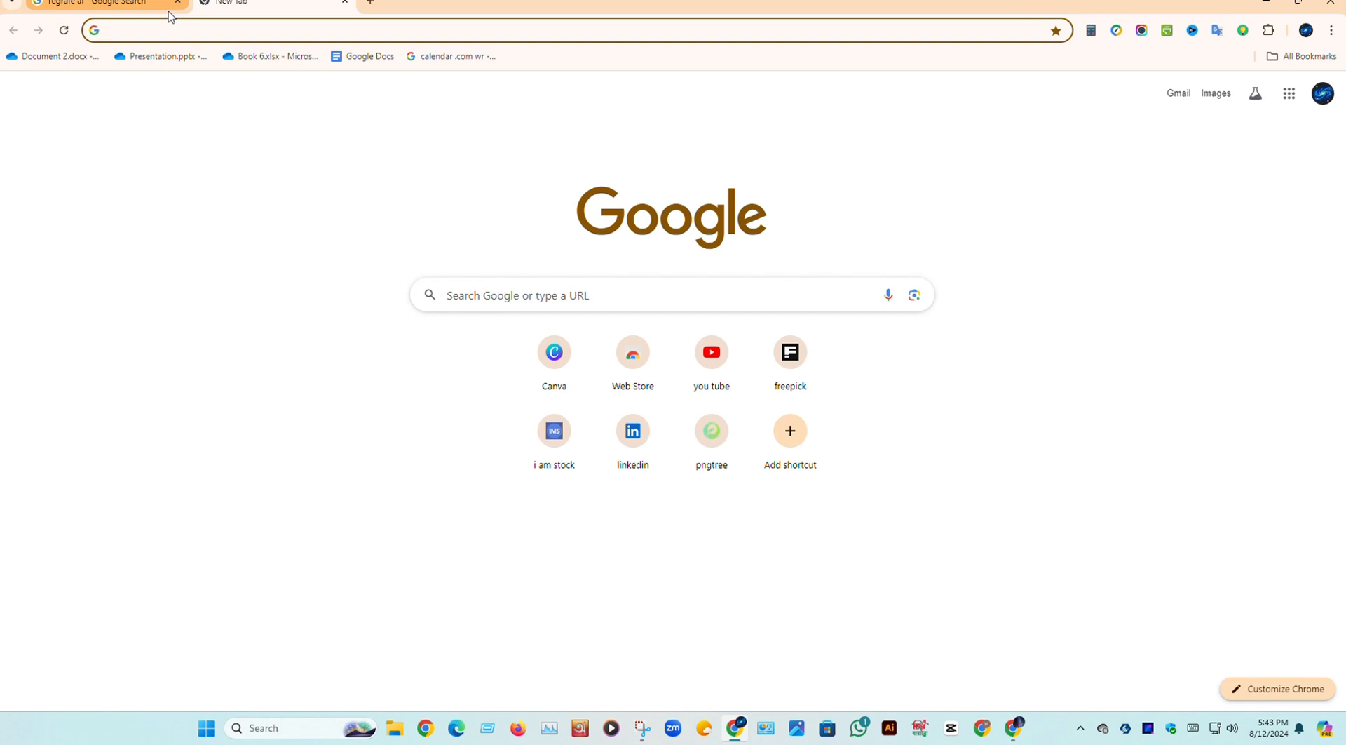
{"action": "left_click", "coordinate": [159, 31]}
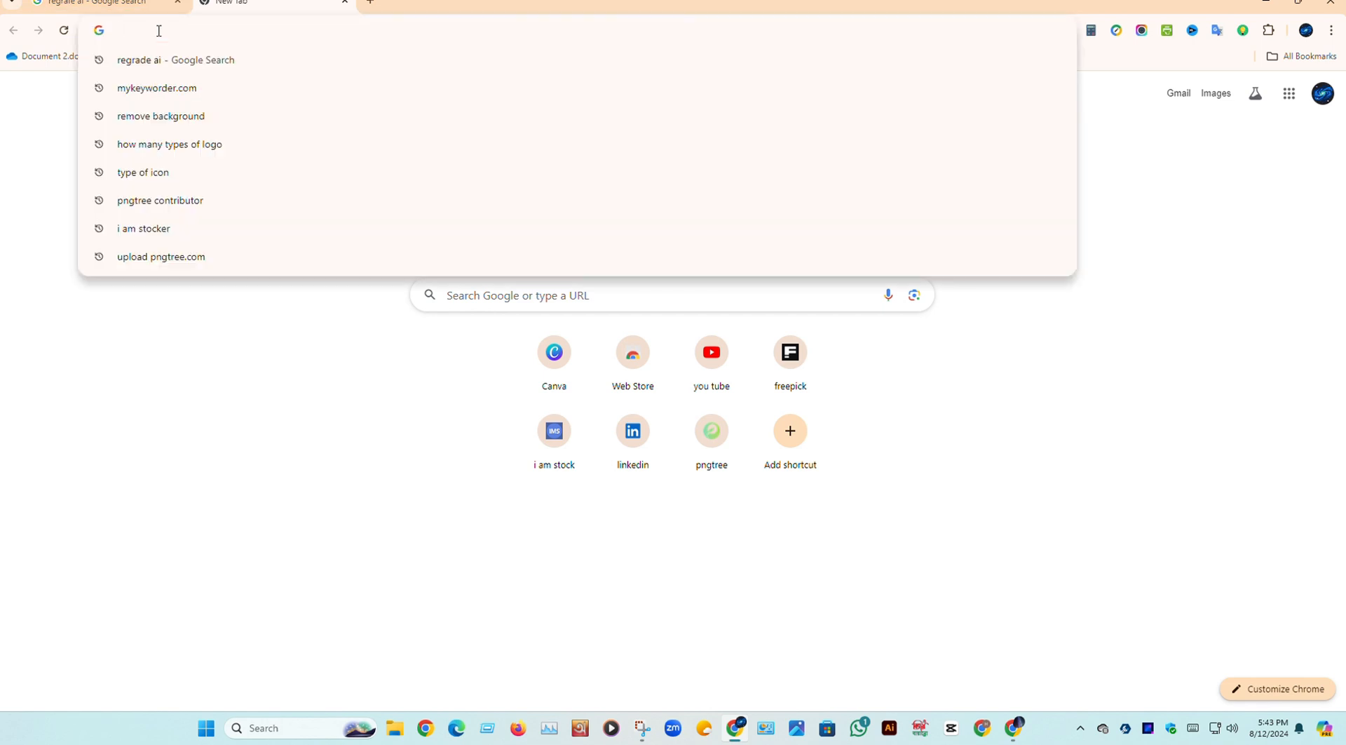
{"action": "type", "text": "r"}
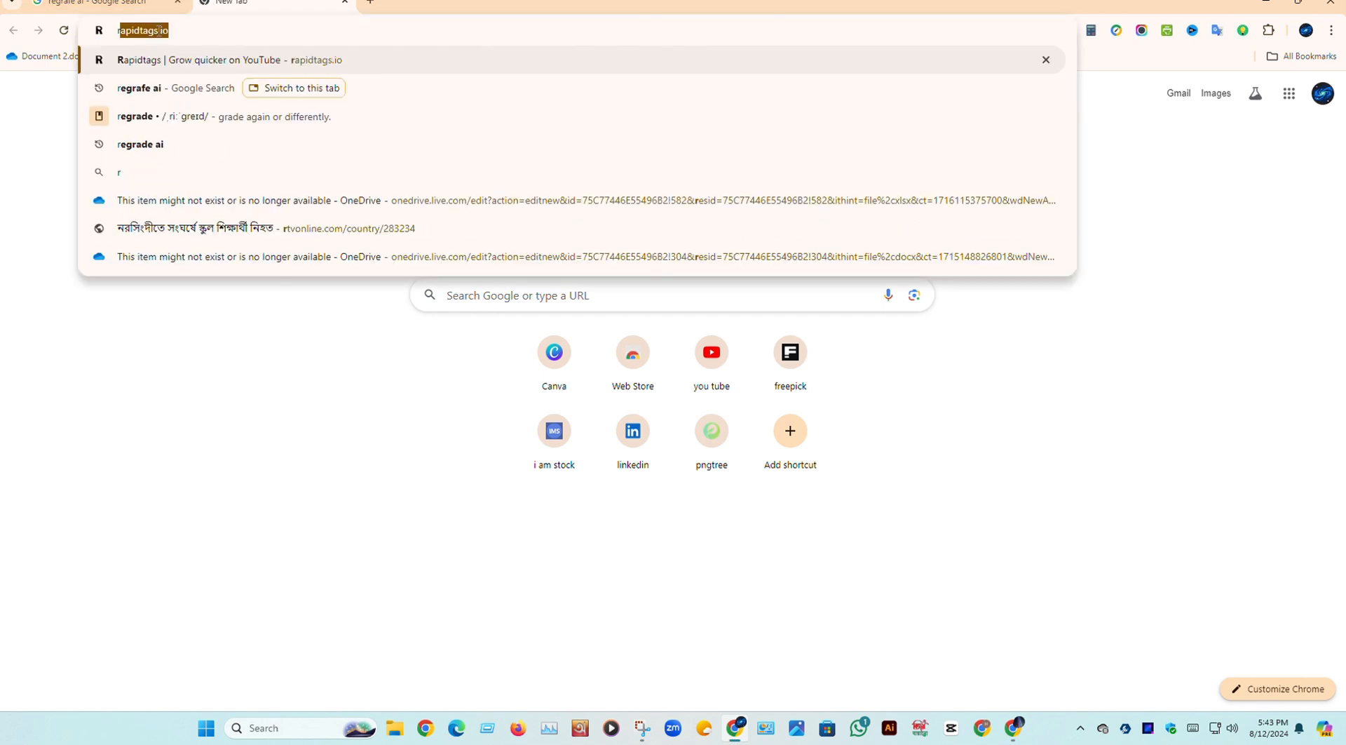
{"action": "type", "text": "e"}
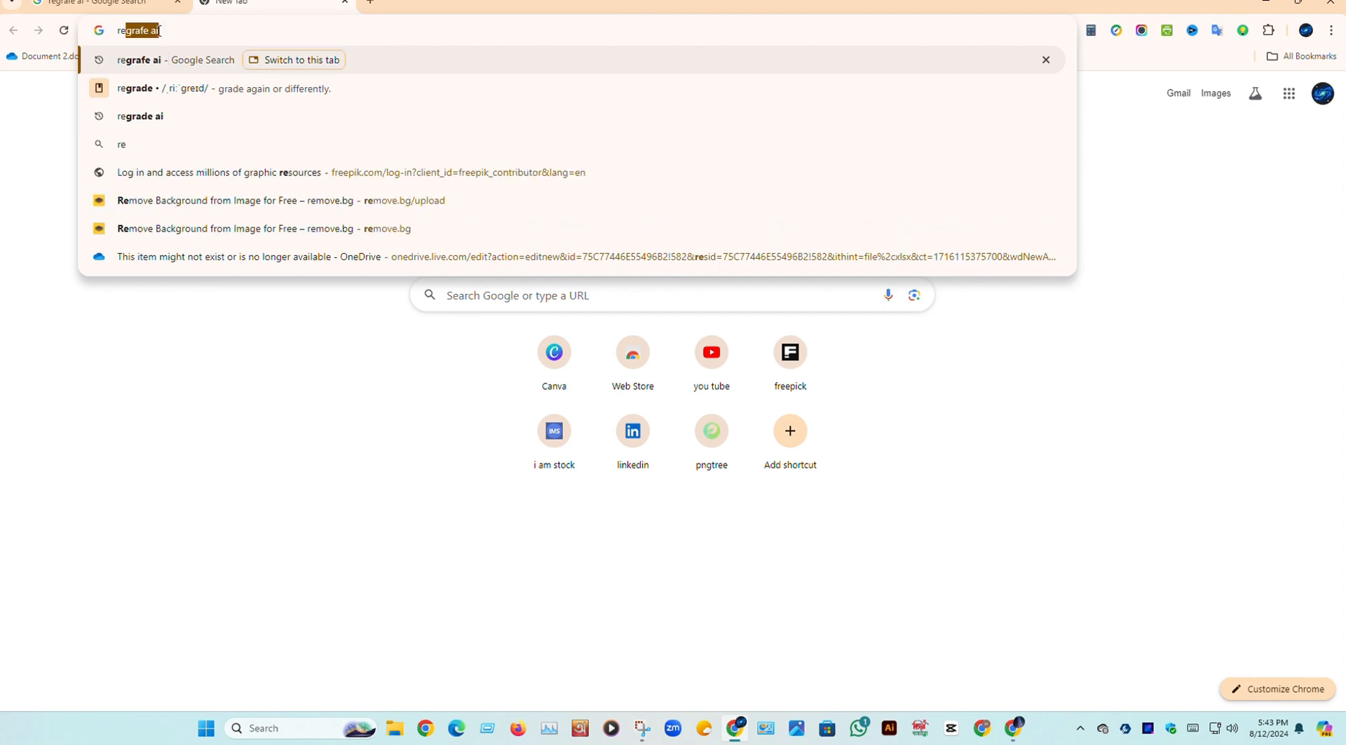
{"action": "type", "text": "craf"}
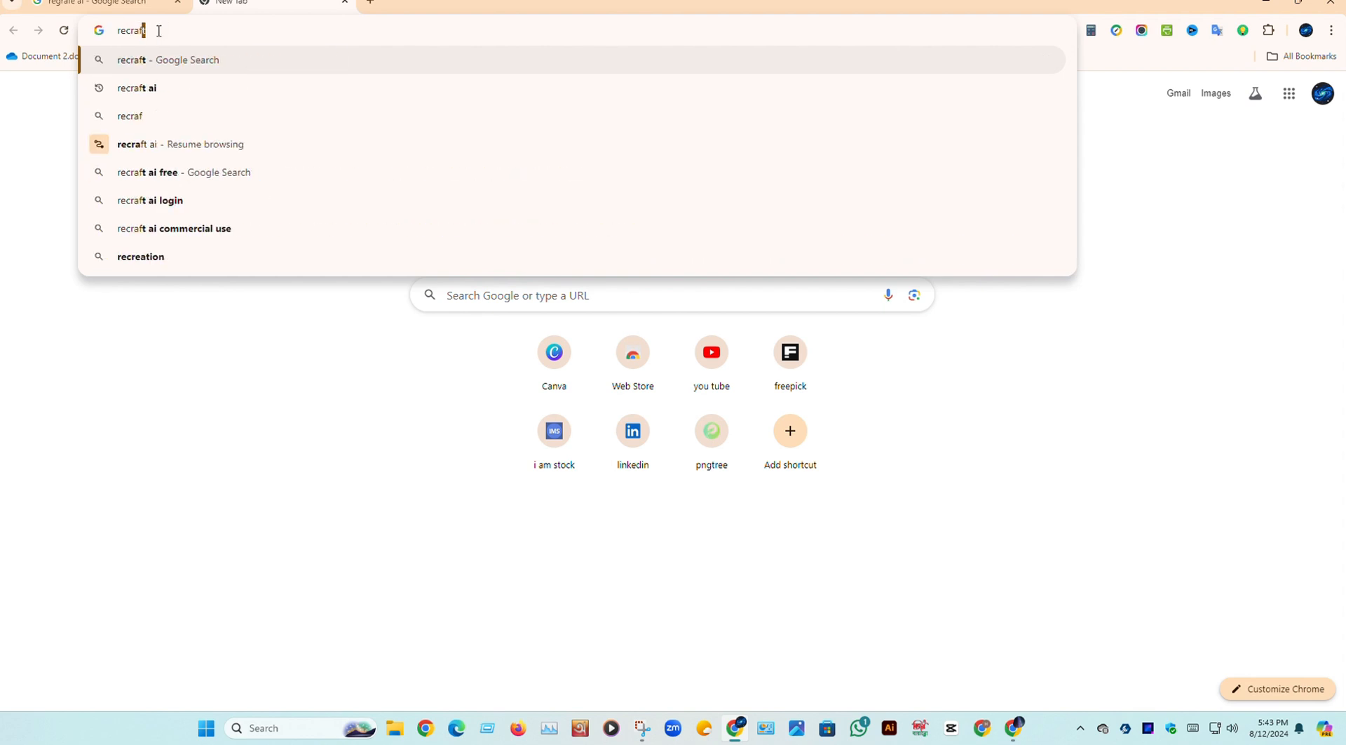
{"action": "type", "text": "e"}
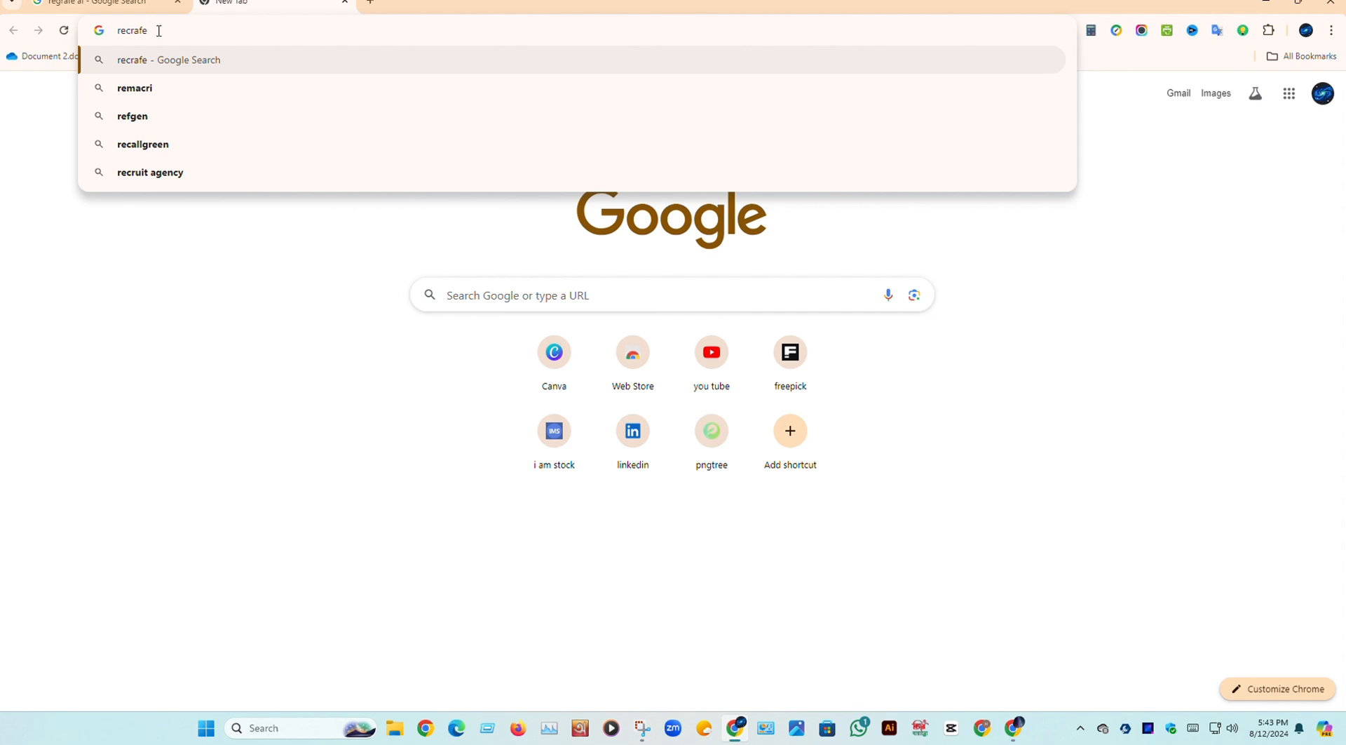
{"action": "type", "text": " ai"}
{"action": "left_click", "coordinate": [209, 91]}
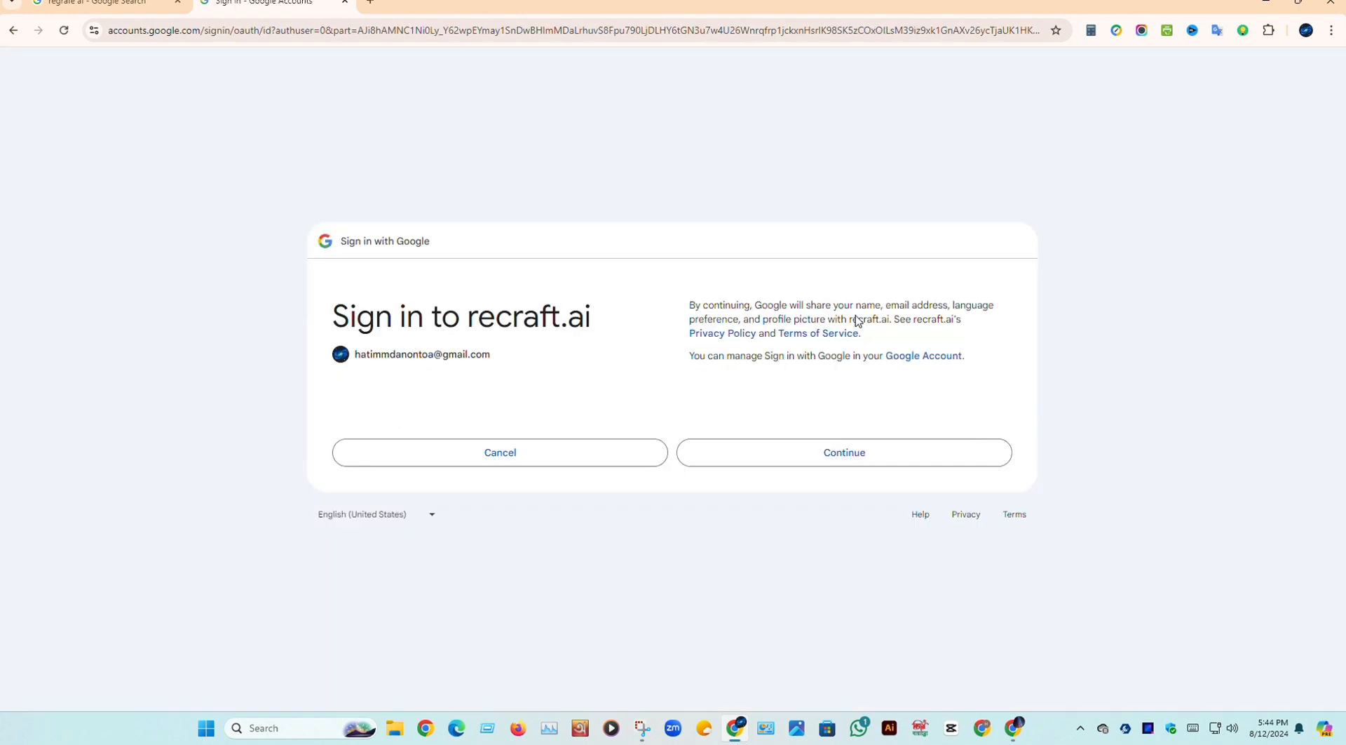
Continue the Google sign-in to recraft.ai, then answer Personal for the intended use and Educator for the kind of work
{"action": "left_click", "coordinate": [862, 456]}
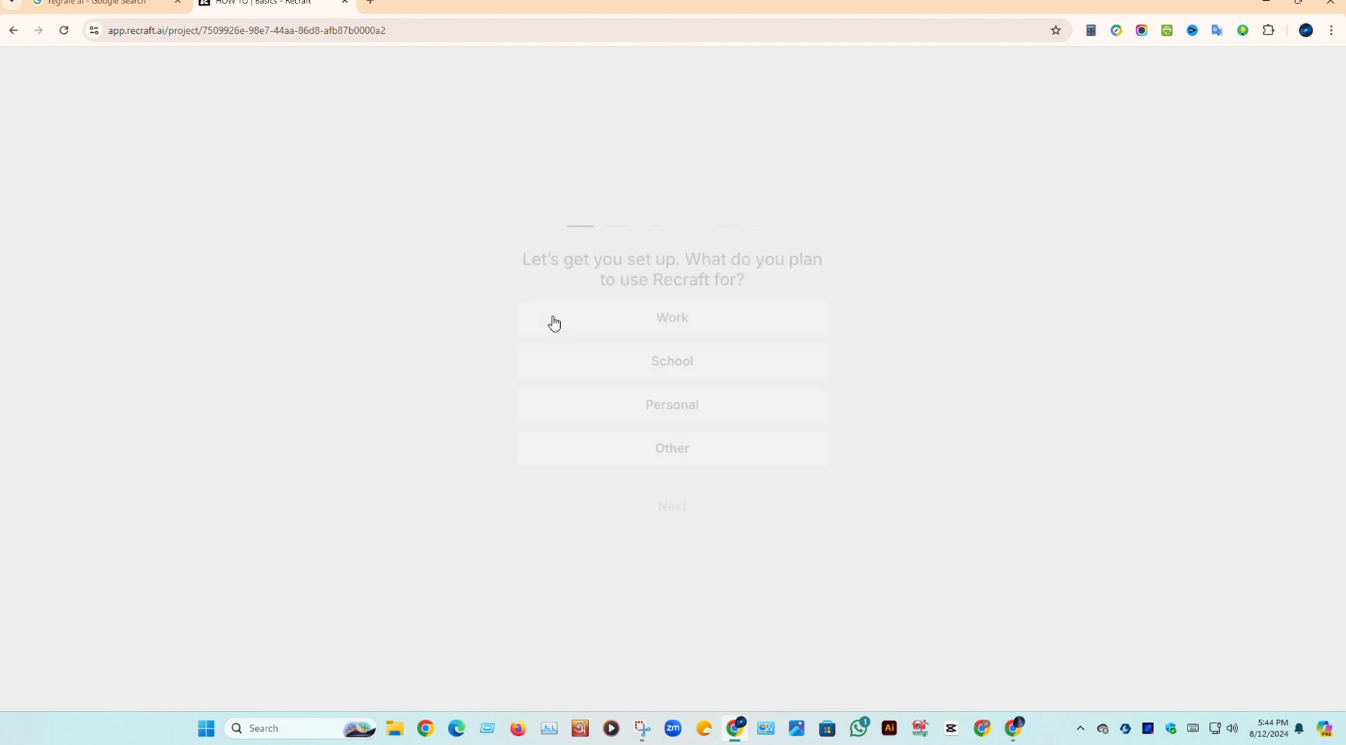
{"action": "left_click", "coordinate": [709, 414]}
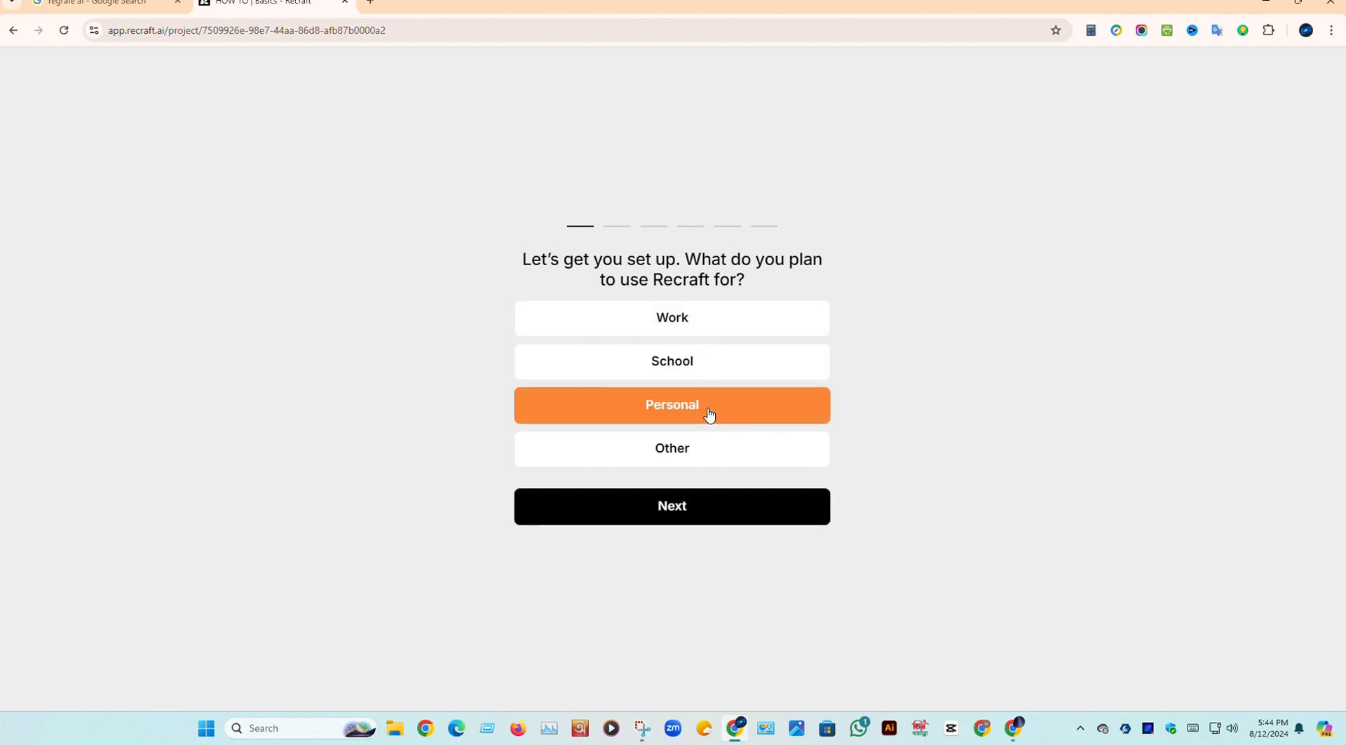
{"action": "left_click", "coordinate": [712, 527]}
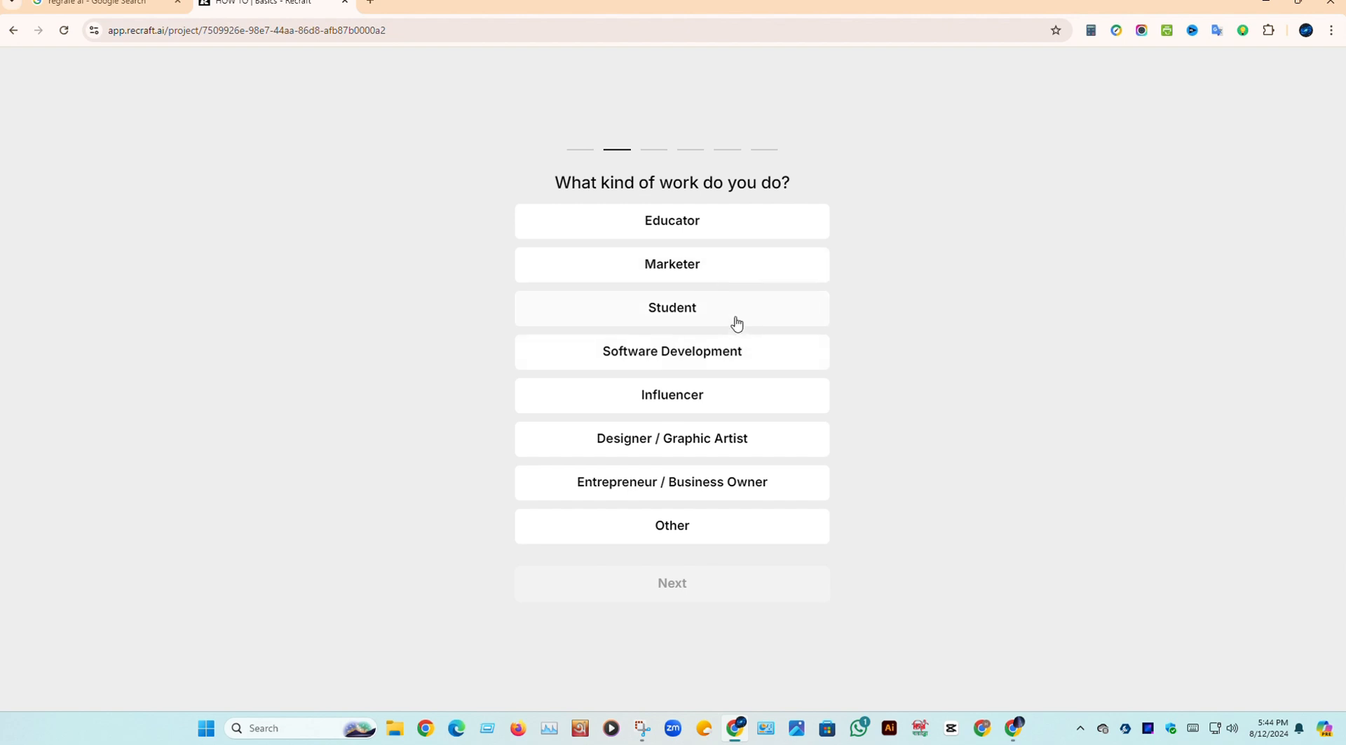
{"action": "left_click", "coordinate": [711, 236]}
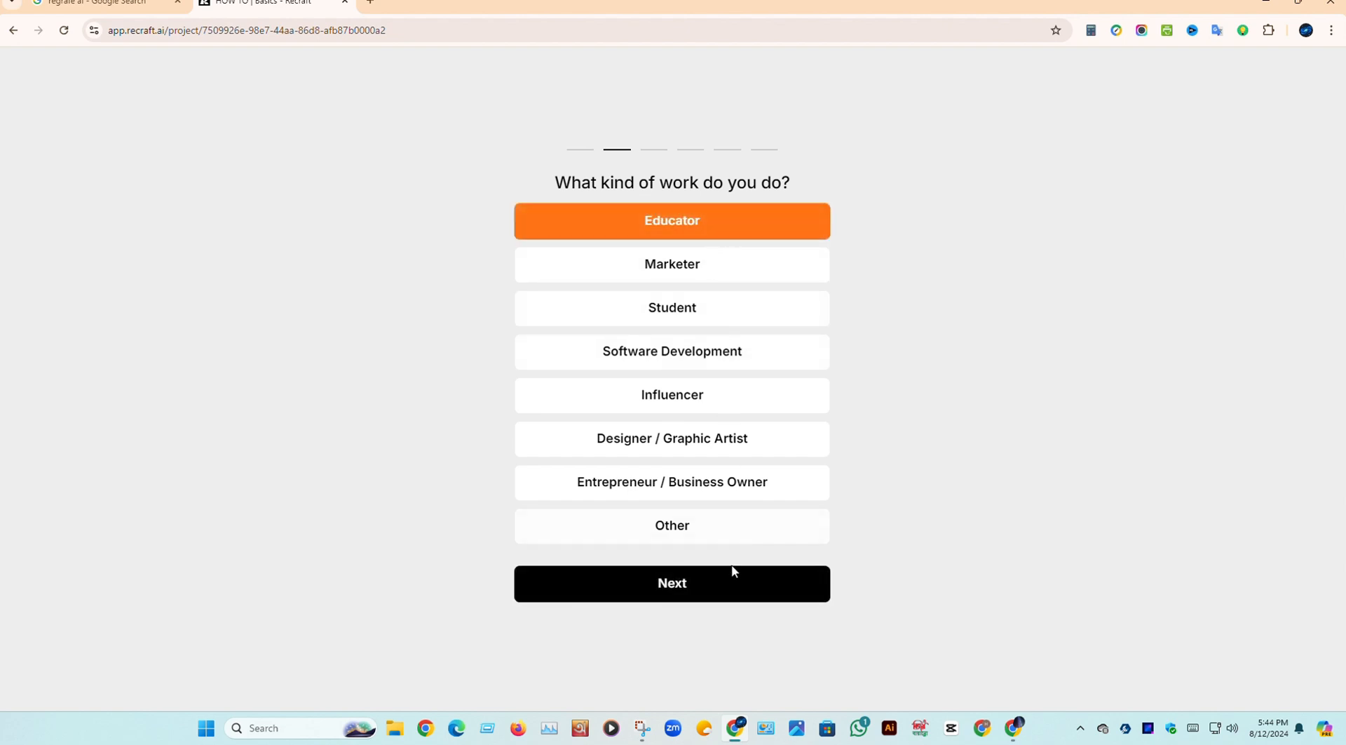
{"action": "left_click", "coordinate": [721, 591]}
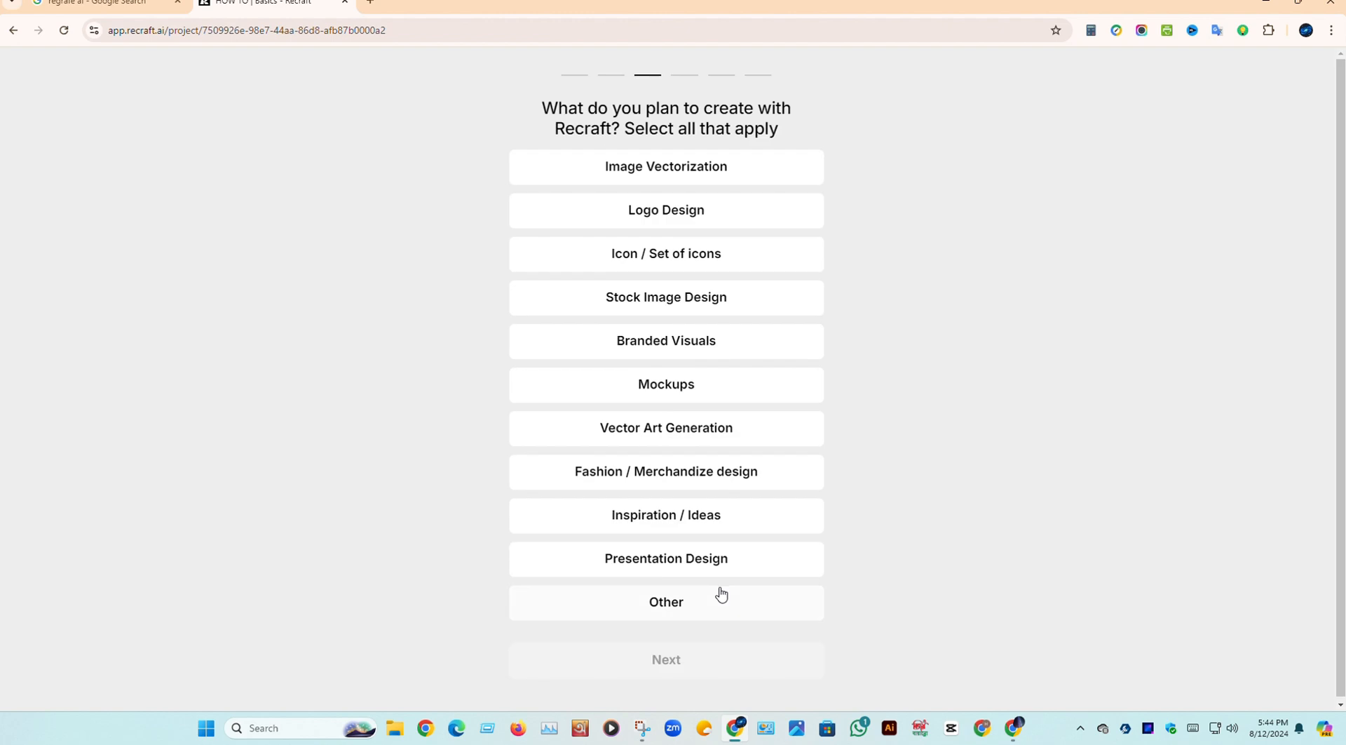
Answer the remaining setup questions with Logo Design, "Yes, quite often" for AI tool experience, and YouTube as the referral source
{"action": "left_click", "coordinate": [702, 212]}
{"action": "left_click", "coordinate": [702, 665]}
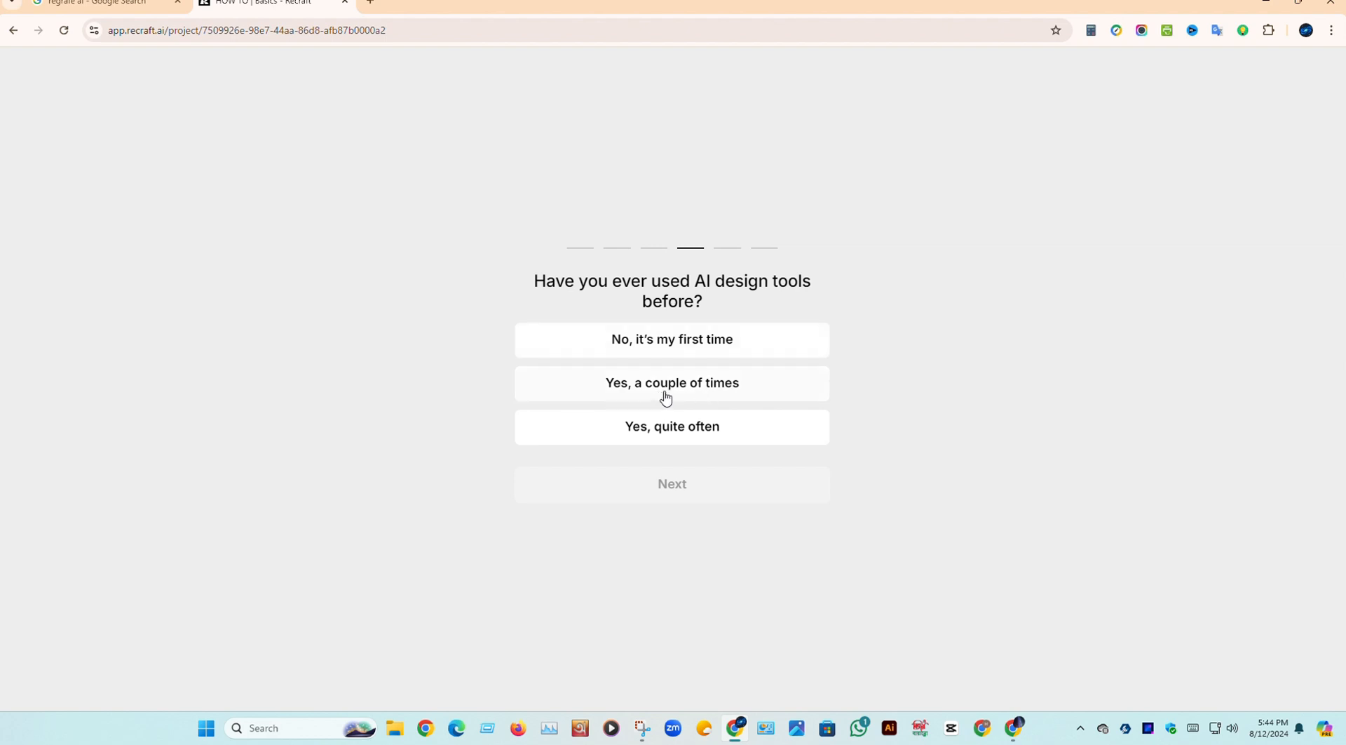
{"action": "left_click", "coordinate": [682, 440]}
{"action": "left_click", "coordinate": [682, 494]}
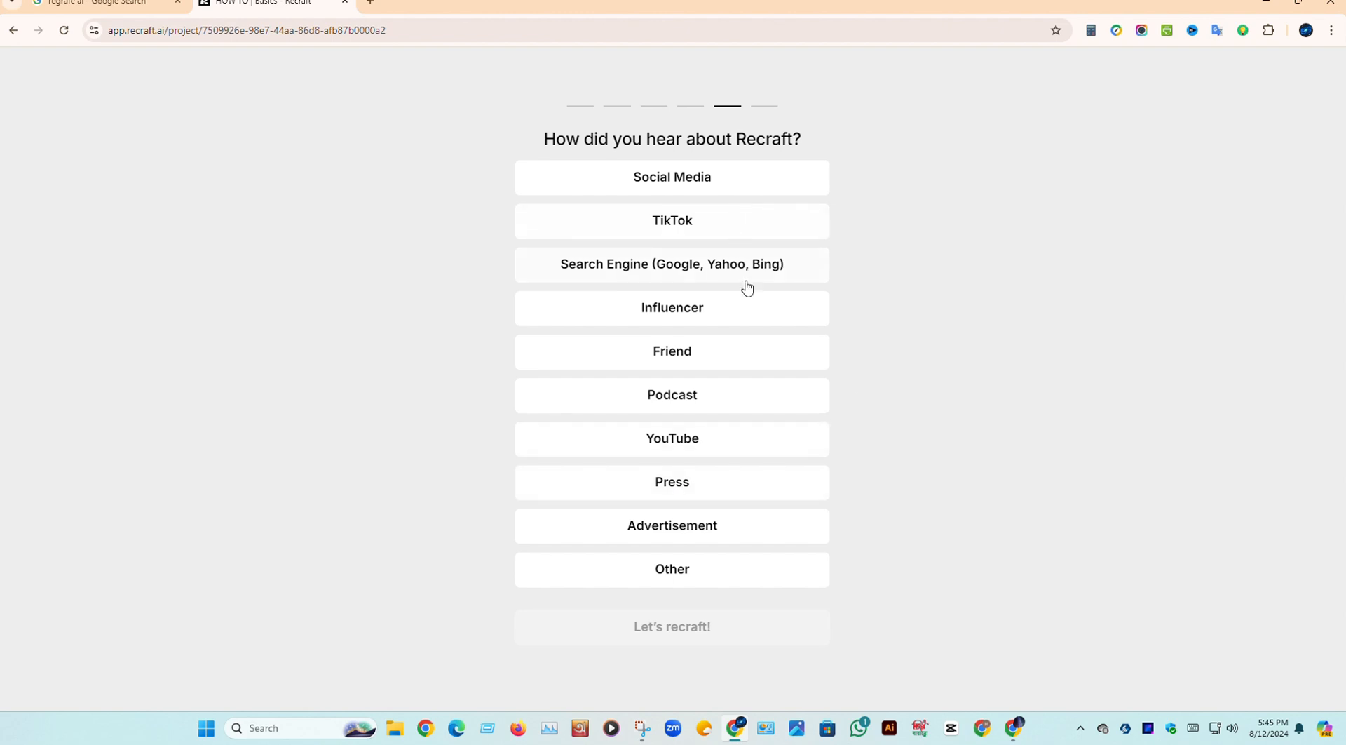
{"action": "left_click", "coordinate": [716, 444]}
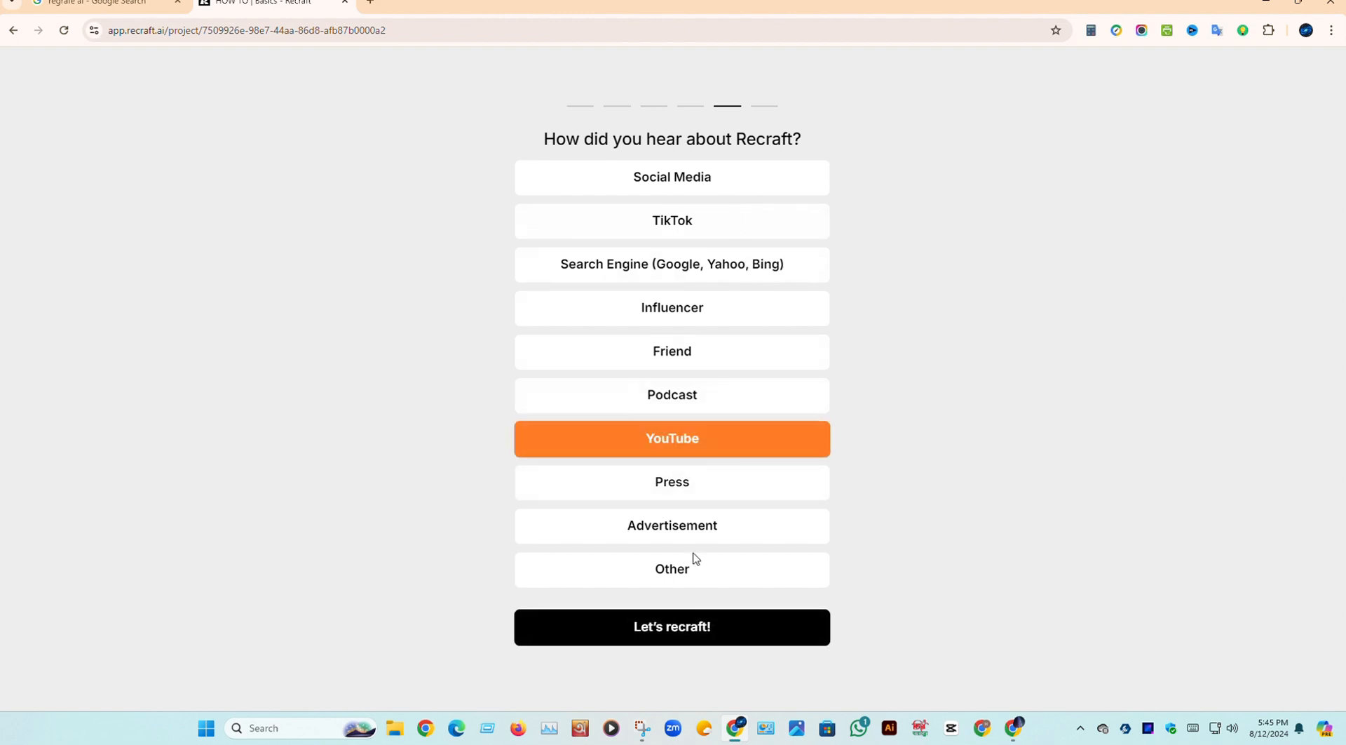
{"action": "left_click", "coordinate": [722, 635]}
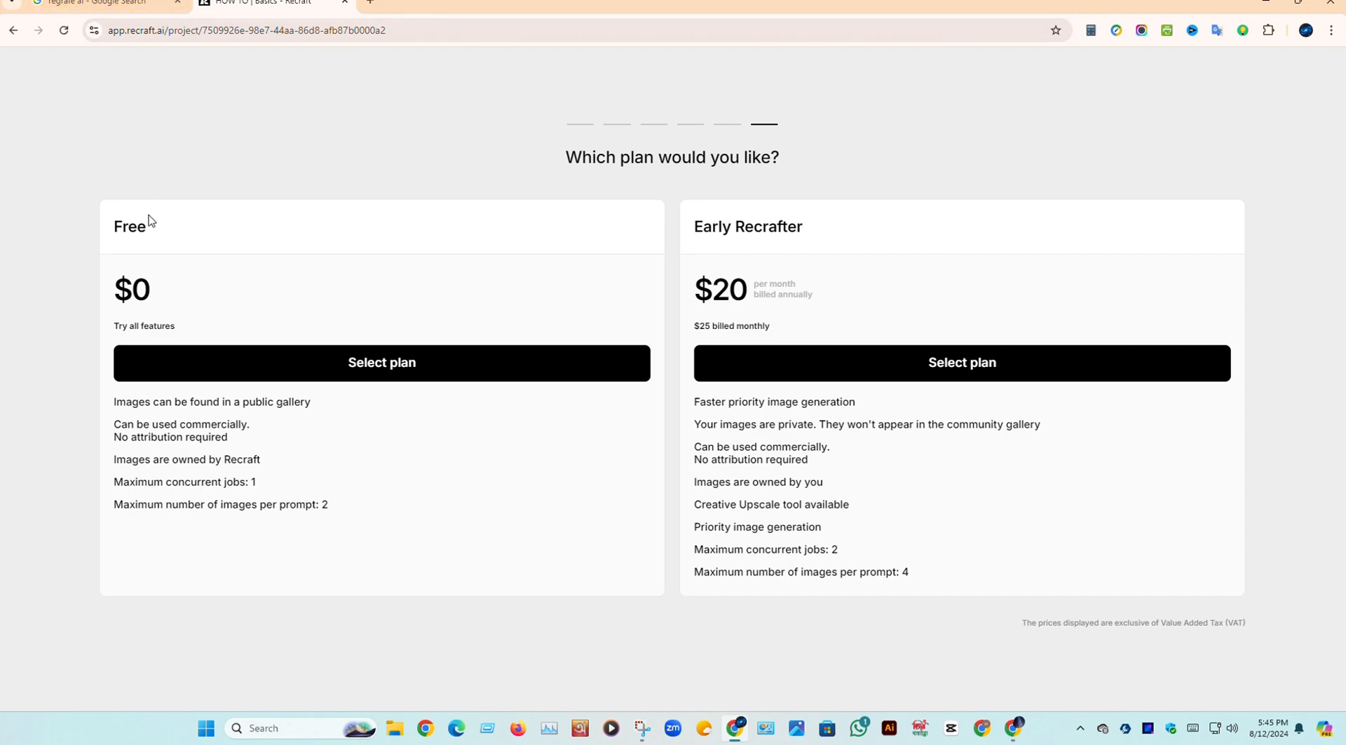
Choose the Free $0 plan and dismiss the announcement about the new mockup feature
{"action": "left_click", "coordinate": [410, 367]}
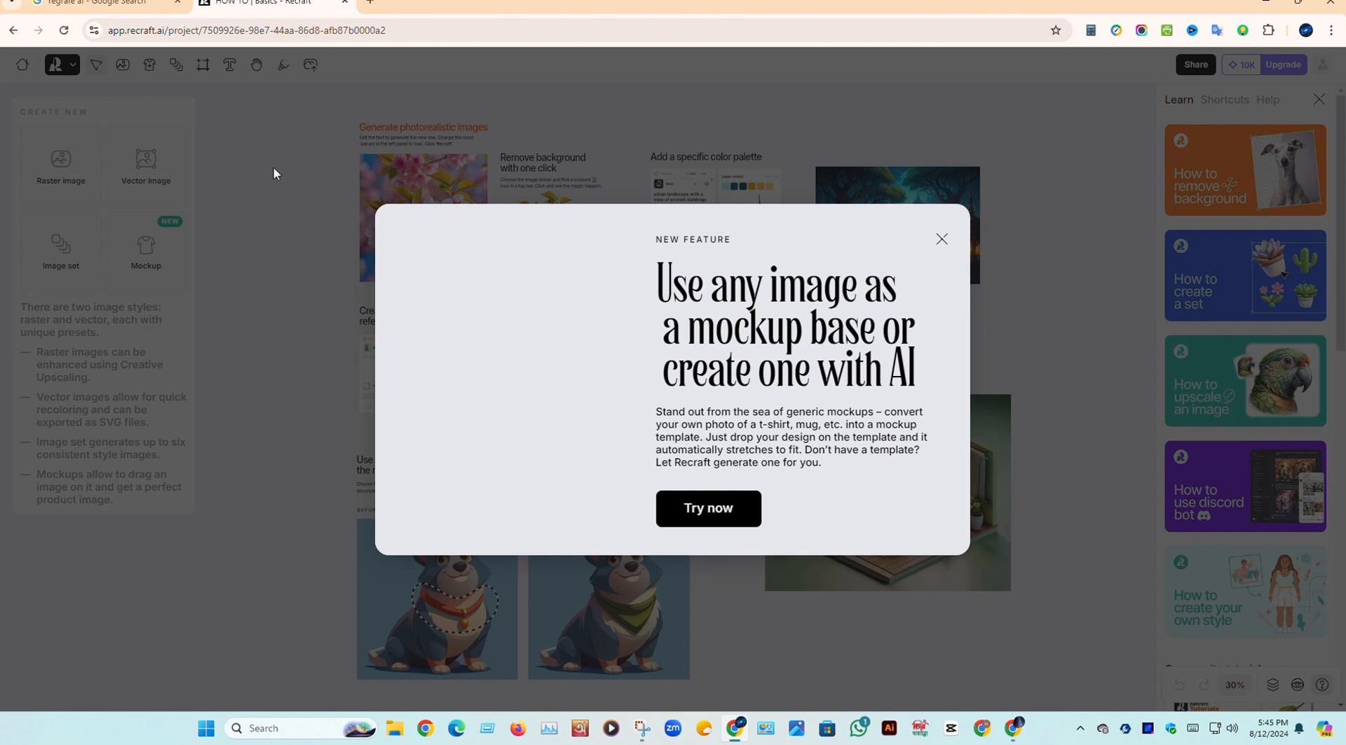
{"action": "left_click", "coordinate": [942, 239]}
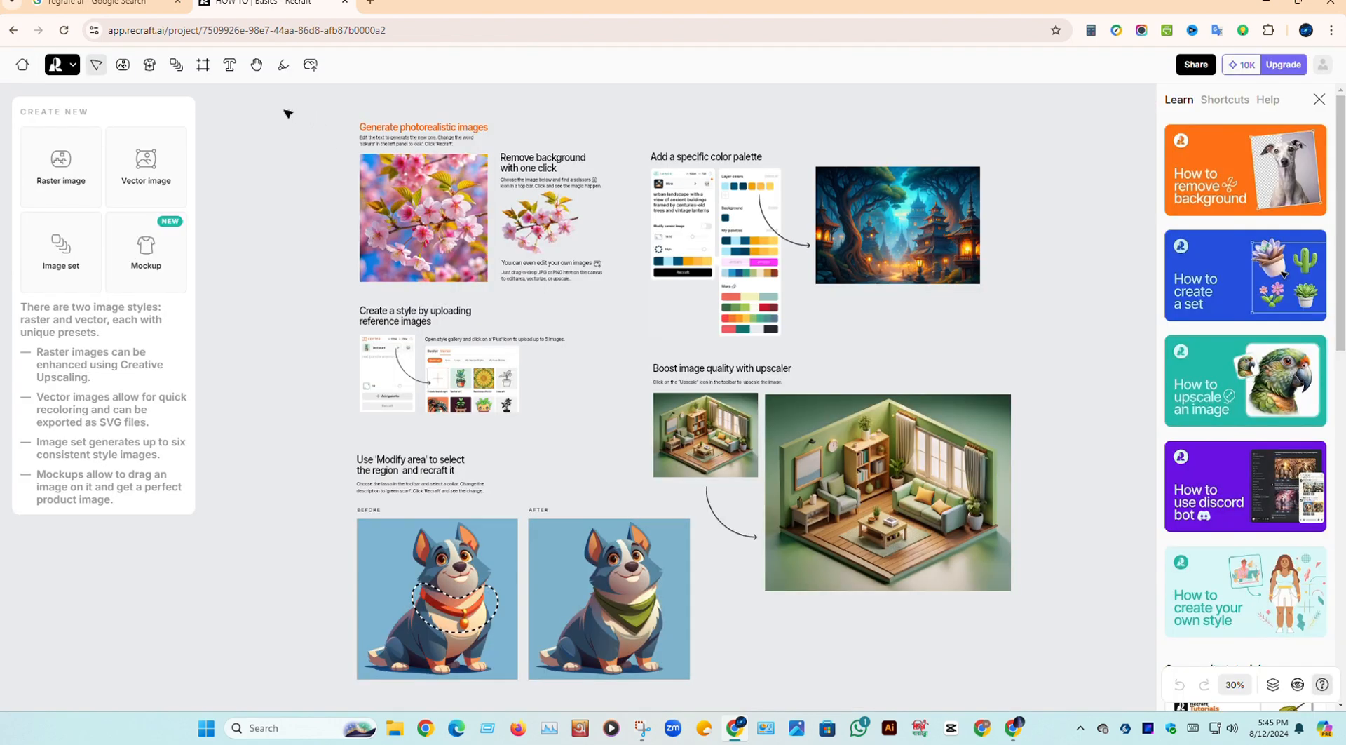
{"action": "left_click_drag", "start_coordinate": [289, 113], "coordinate": [1071, 711]}
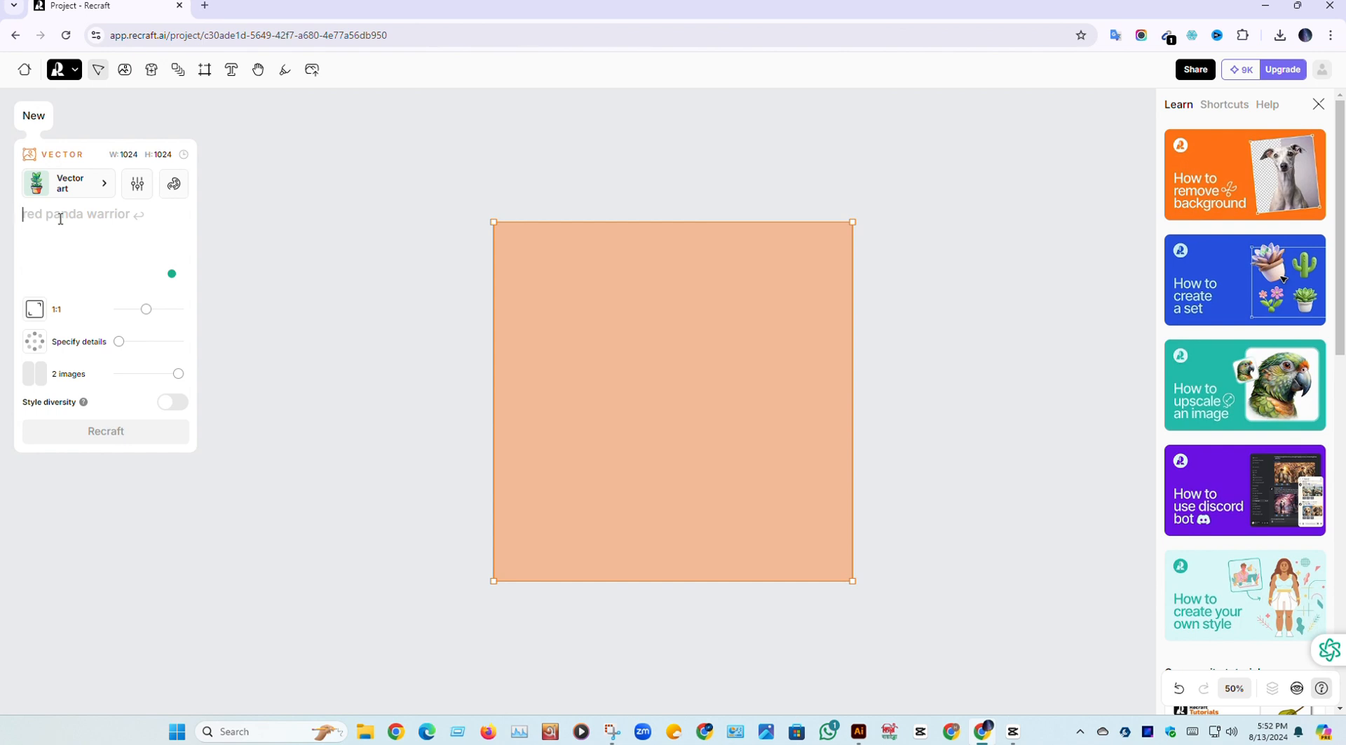
Generate two Vector art images at a 1:1 ratio from the prompt "flower"
{"action": "type", "text": "f"}
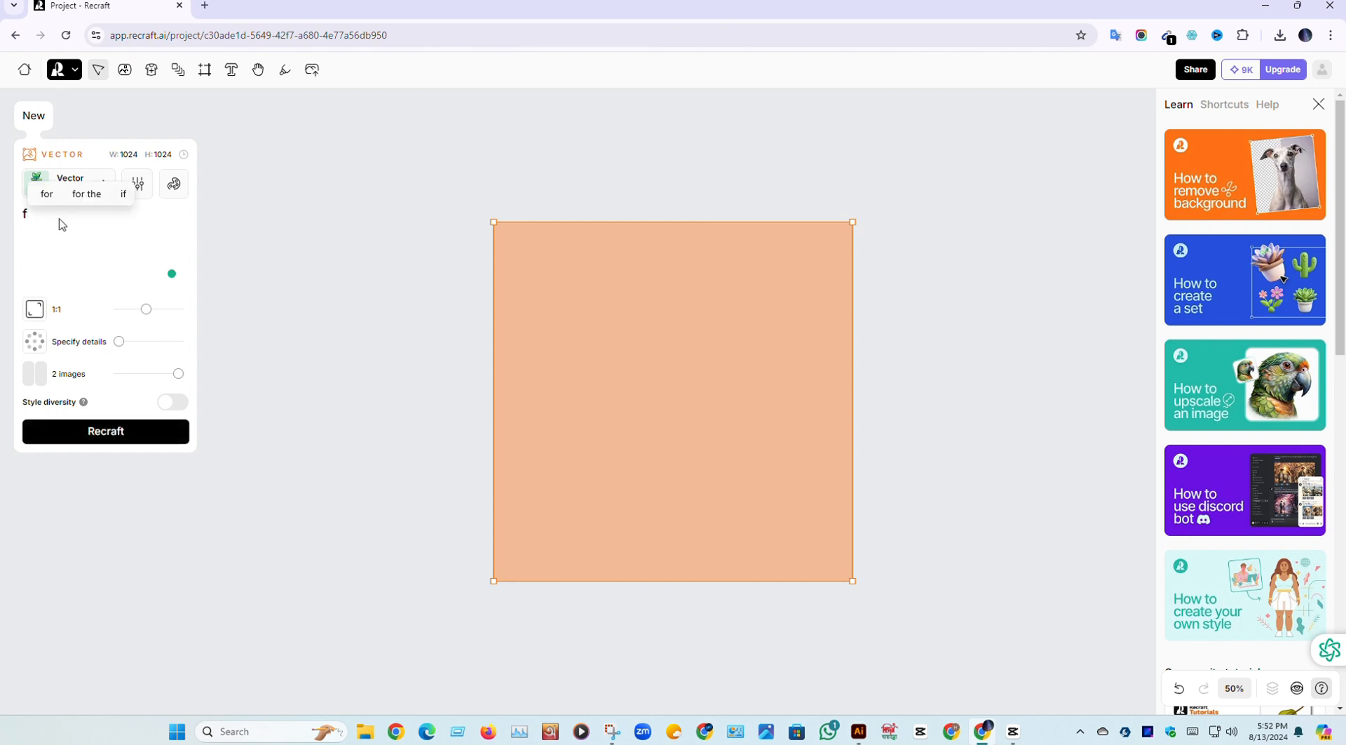
{"action": "type", "text": "loe"}
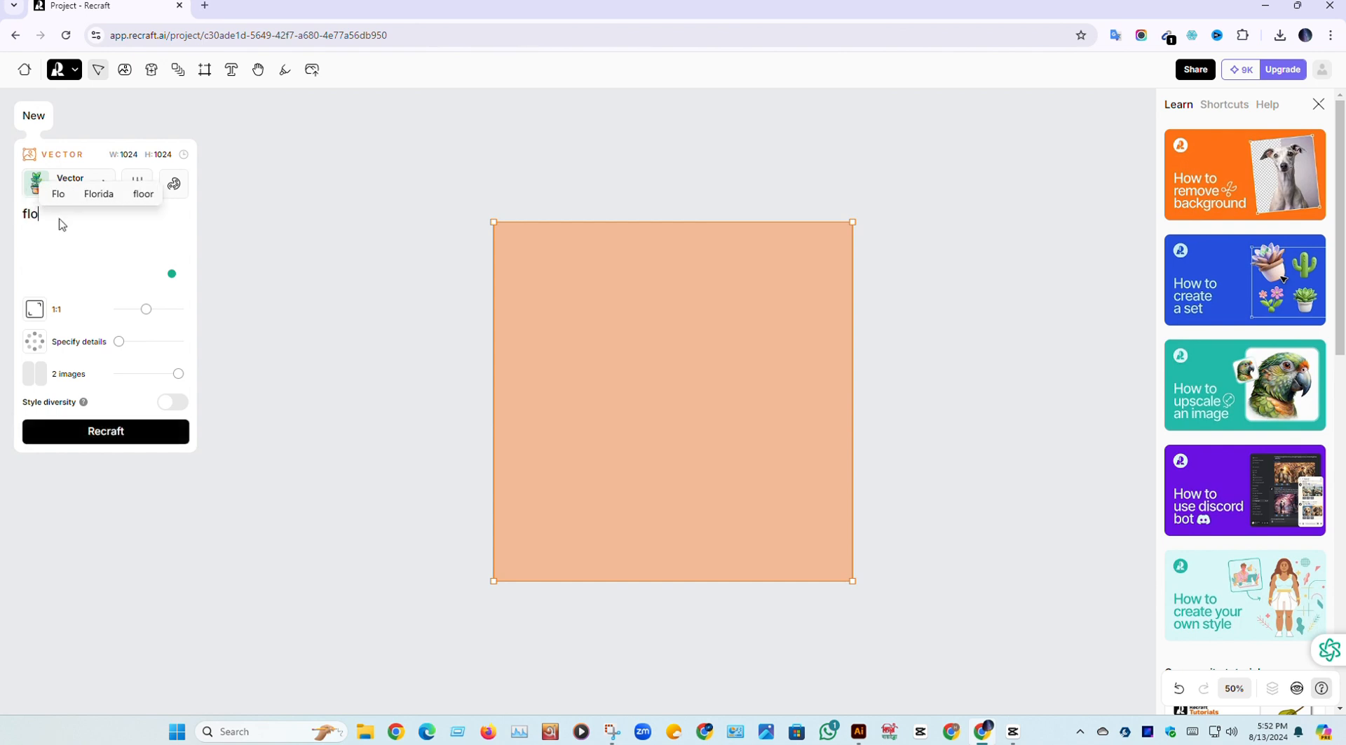
{"action": "key", "text": "BackSpace"}
{"action": "key", "text": "BackSpace"}
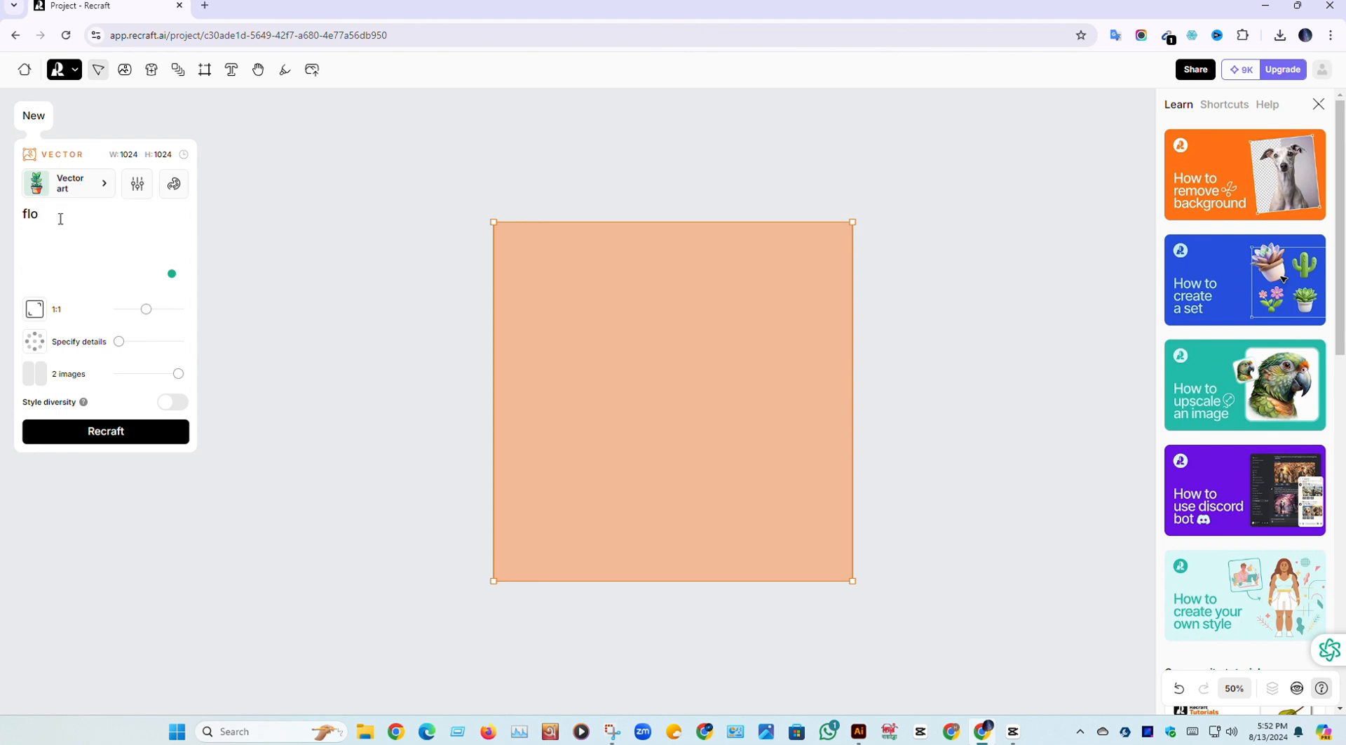
{"action": "type", "text": "ower"}
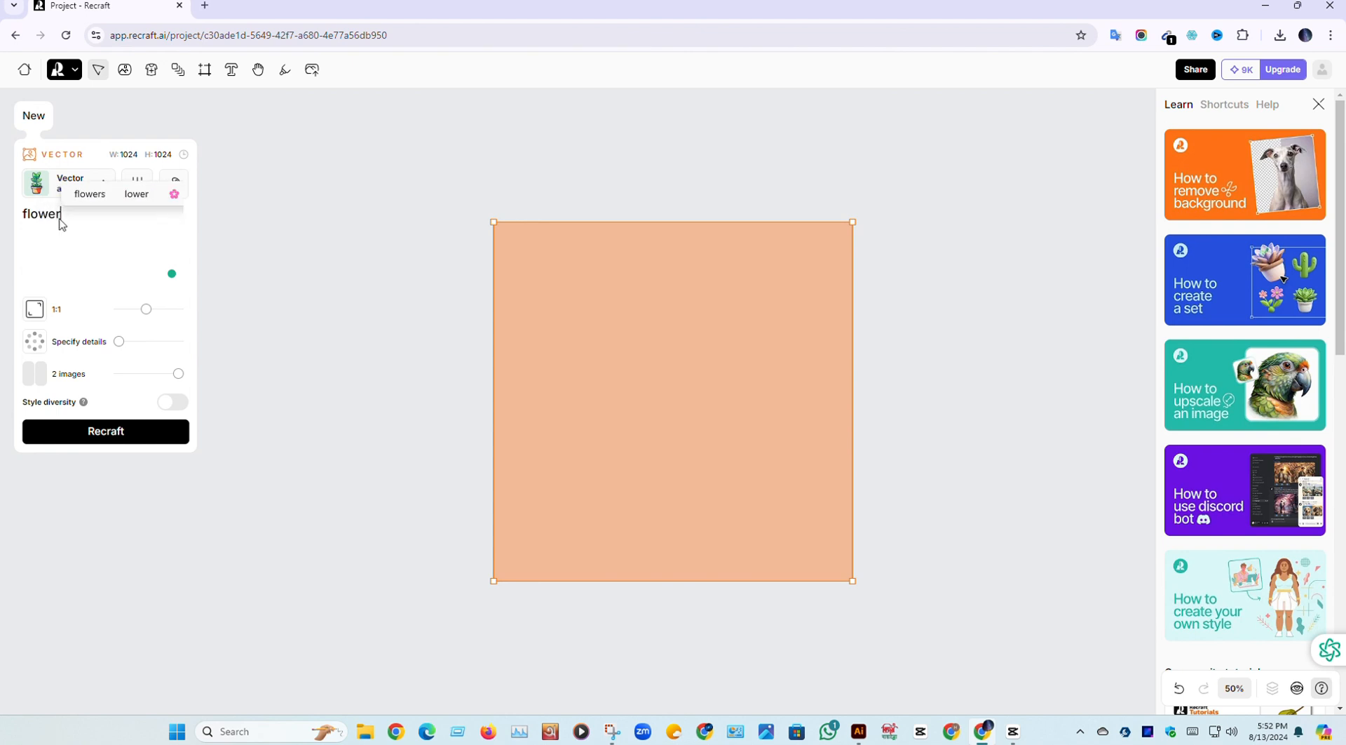
{"action": "left_click", "coordinate": [131, 440]}
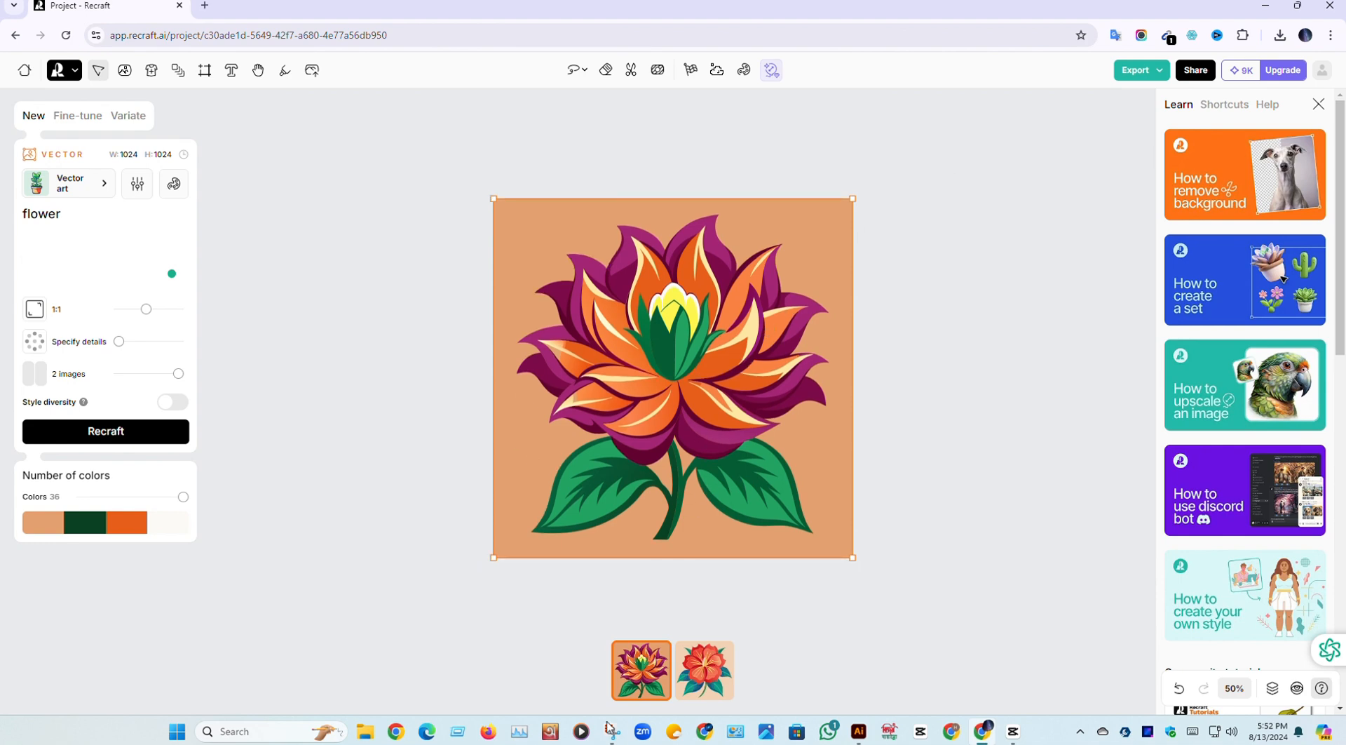
Compare the two generated flowers and export the orange and purple one as an SVG at 1024 x 1024
{"action": "left_click", "coordinate": [722, 684]}
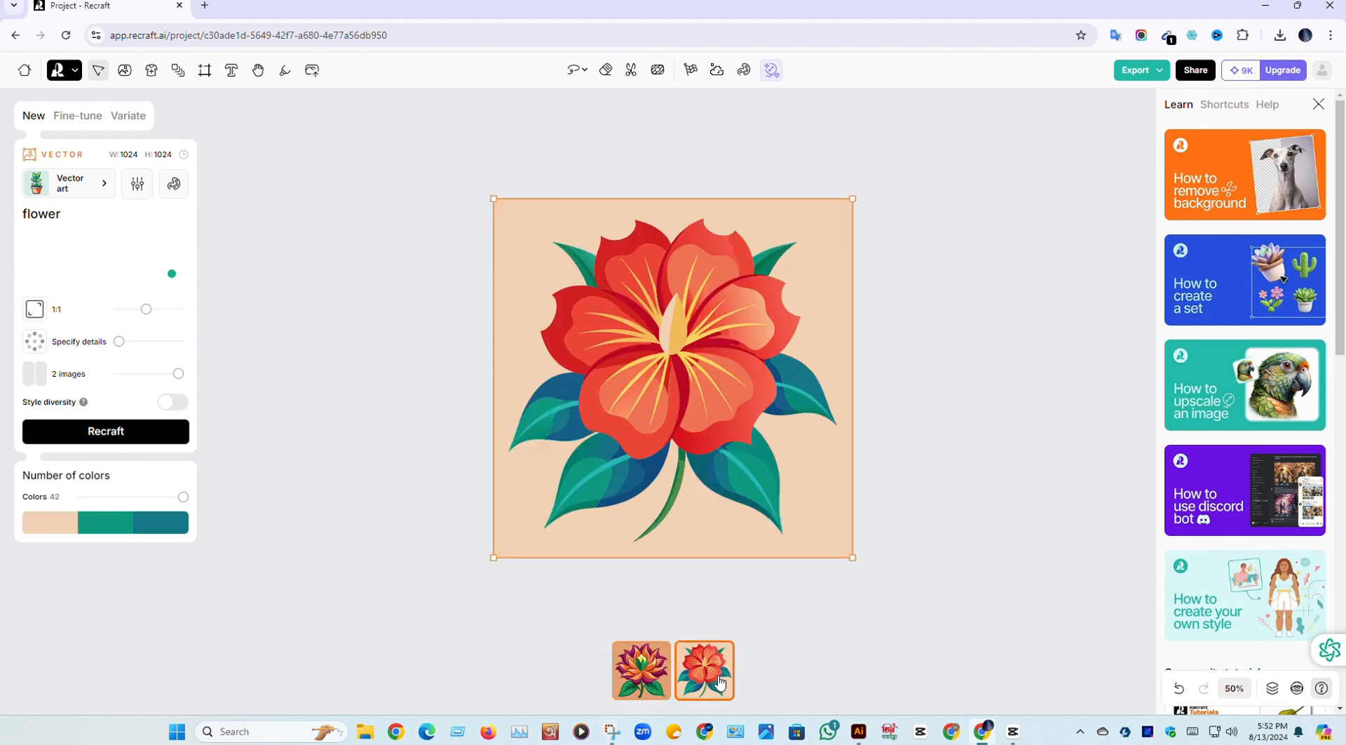
{"action": "left_click", "coordinate": [656, 688]}
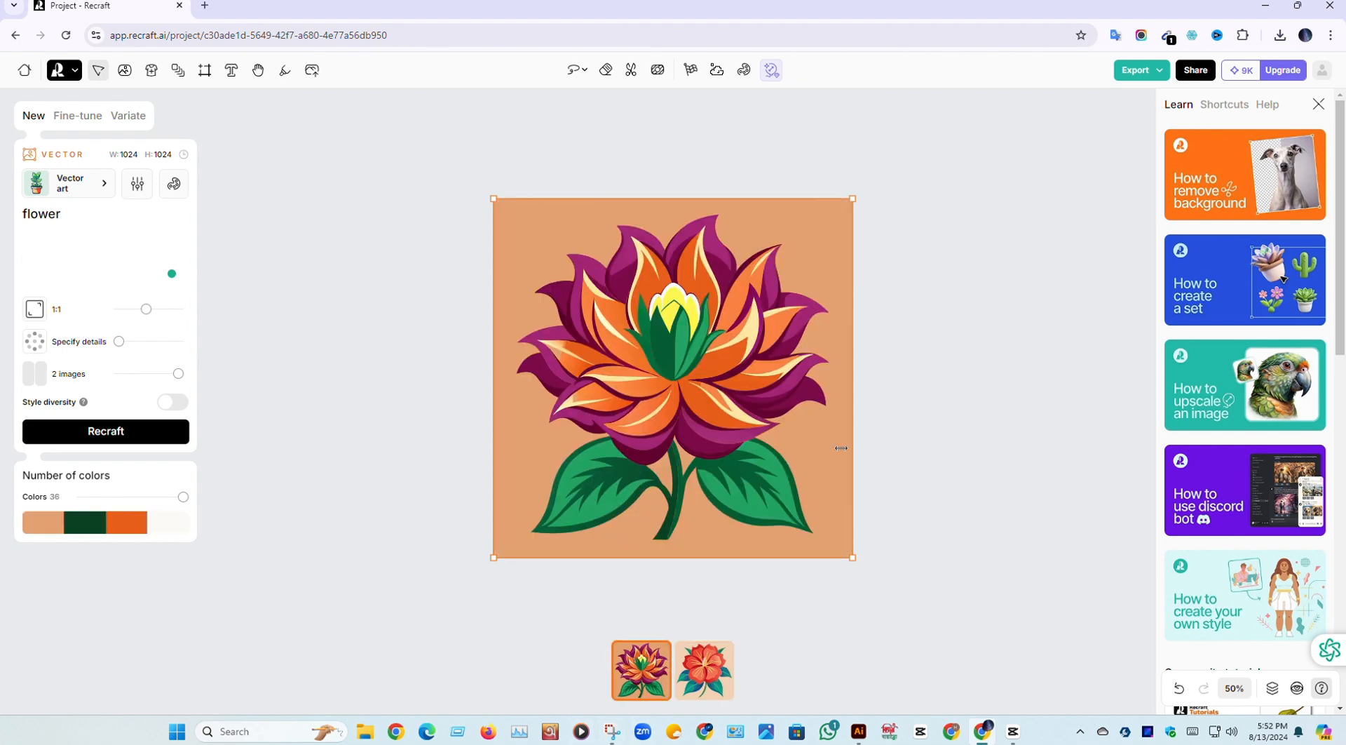
{"action": "left_click", "coordinate": [1161, 73]}
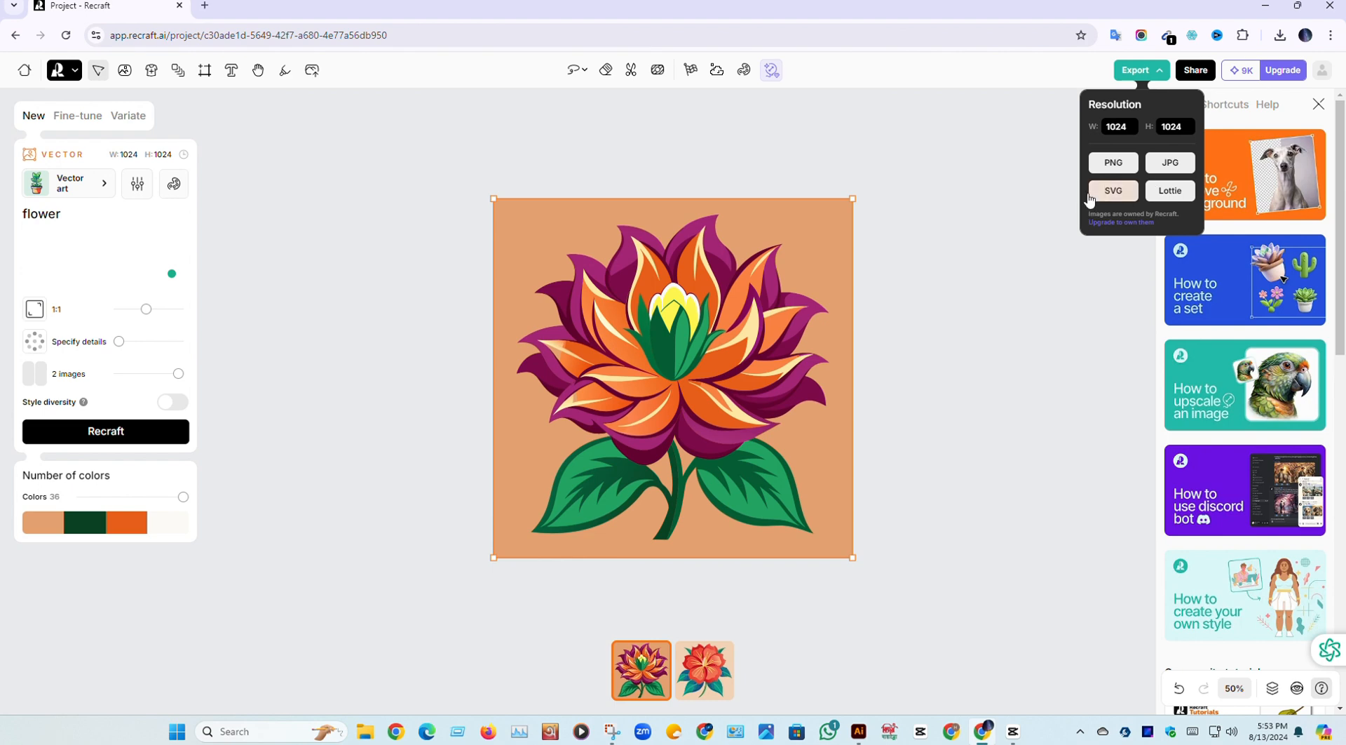
{"action": "left_click", "coordinate": [1112, 191]}
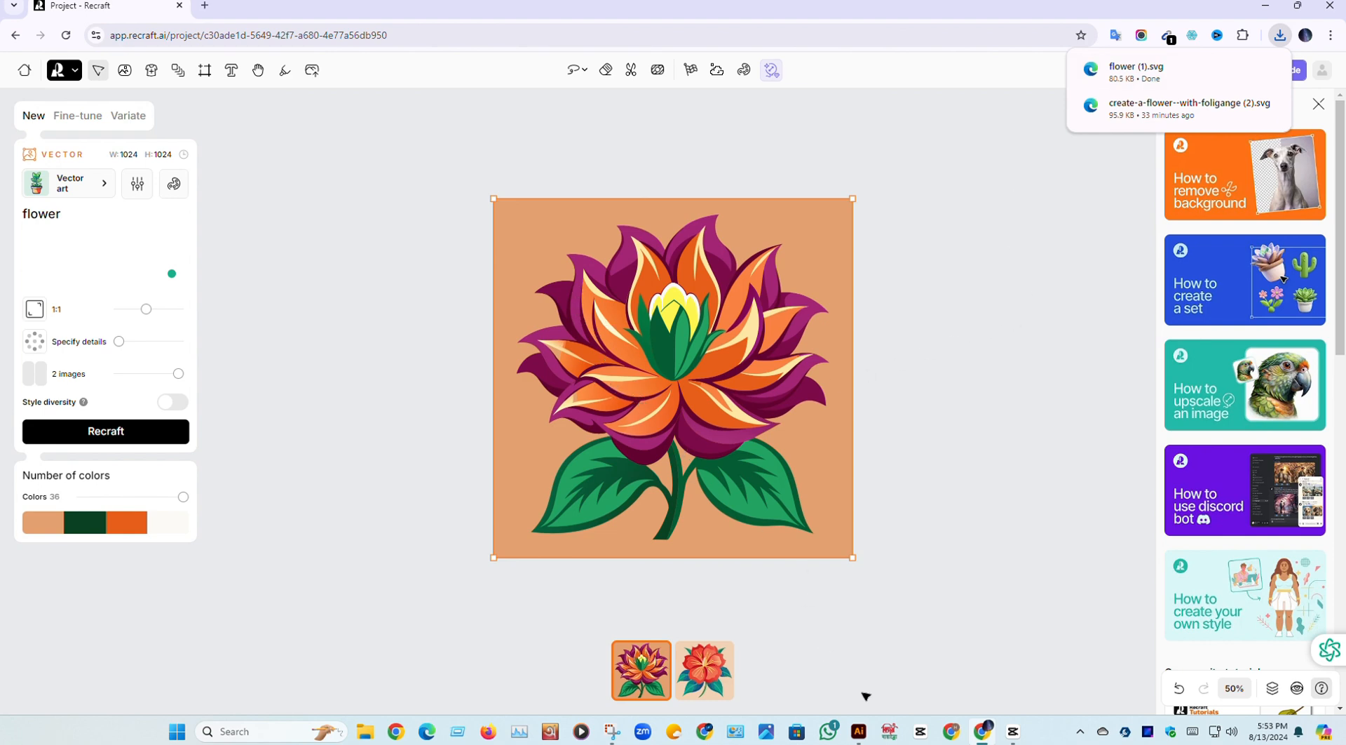
Switch to Adobe Illustrator and create a new 1200 x 1200 px document
{"action": "mouse_move", "coordinate": [864, 734]}
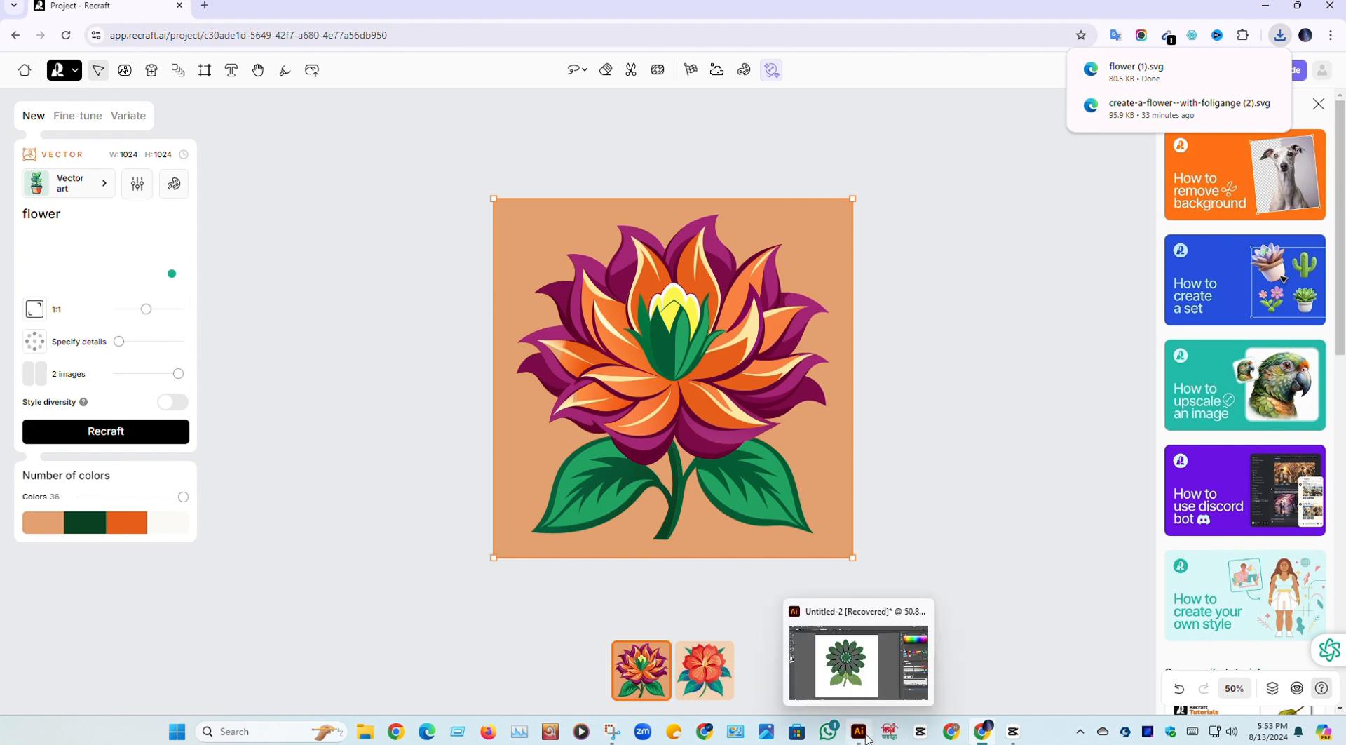
{"action": "left_click", "coordinate": [860, 733]}
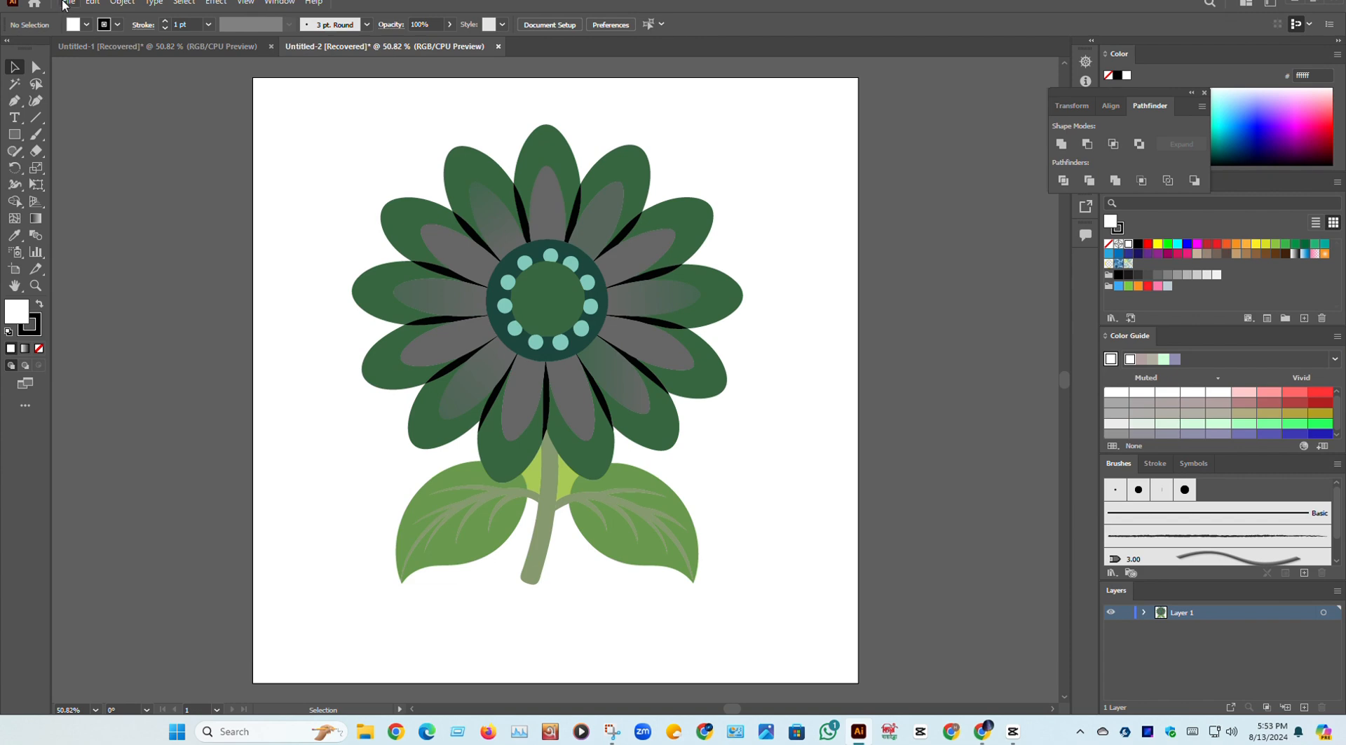
{"action": "left_click", "coordinate": [67, 3]}
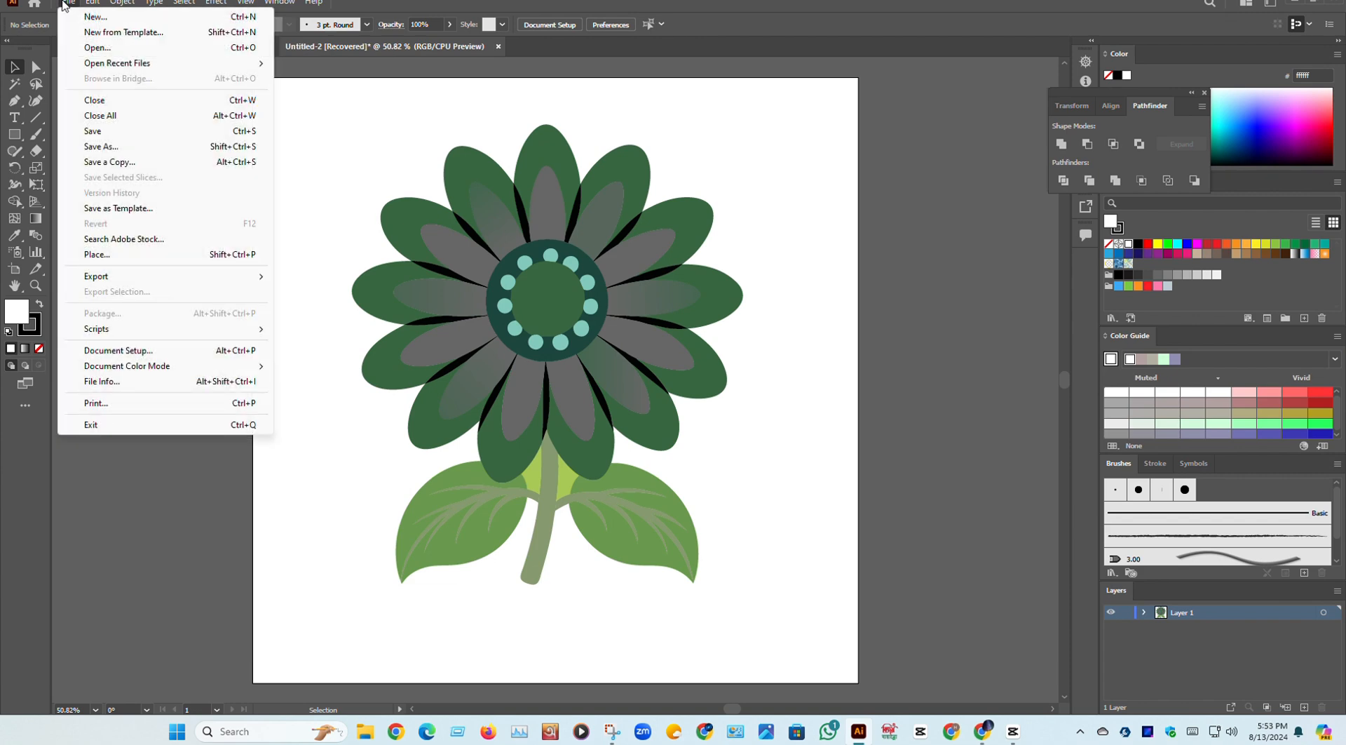
{"action": "left_click", "coordinate": [95, 18]}
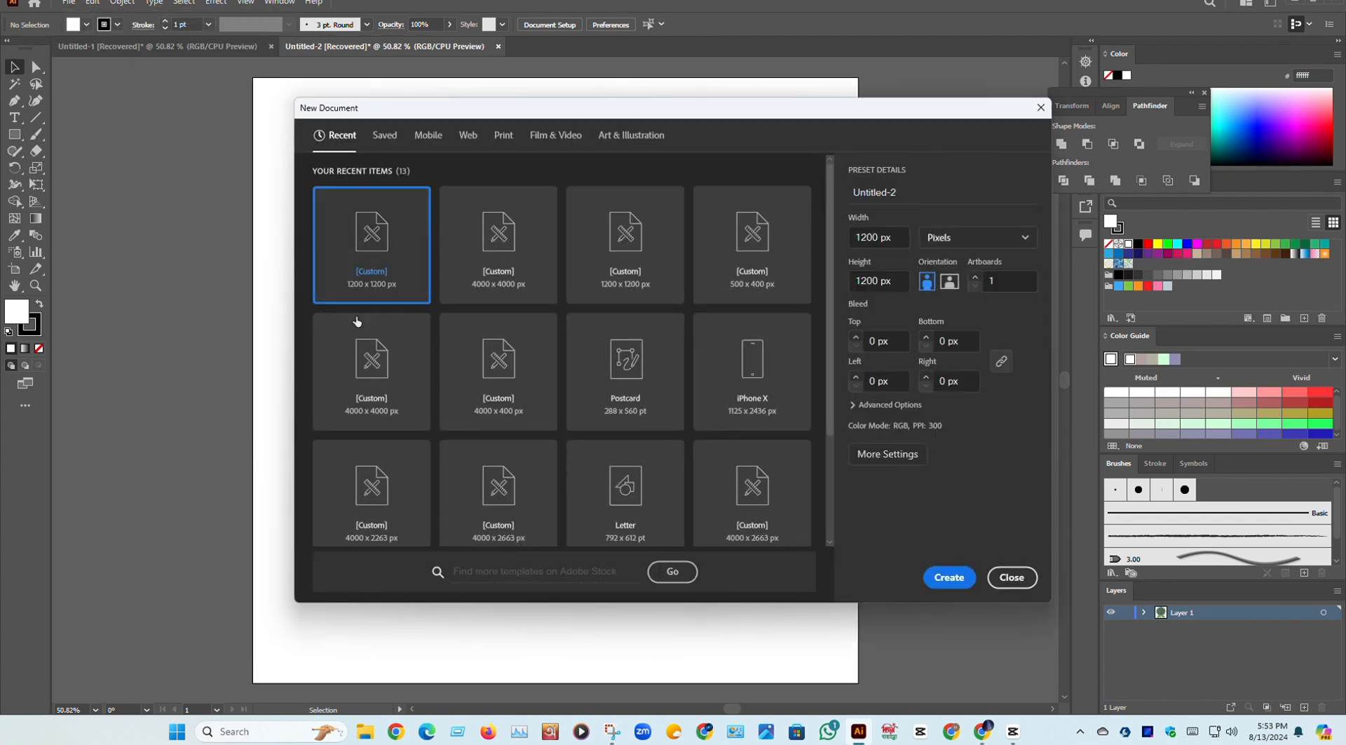
{"action": "left_click", "coordinate": [950, 577]}
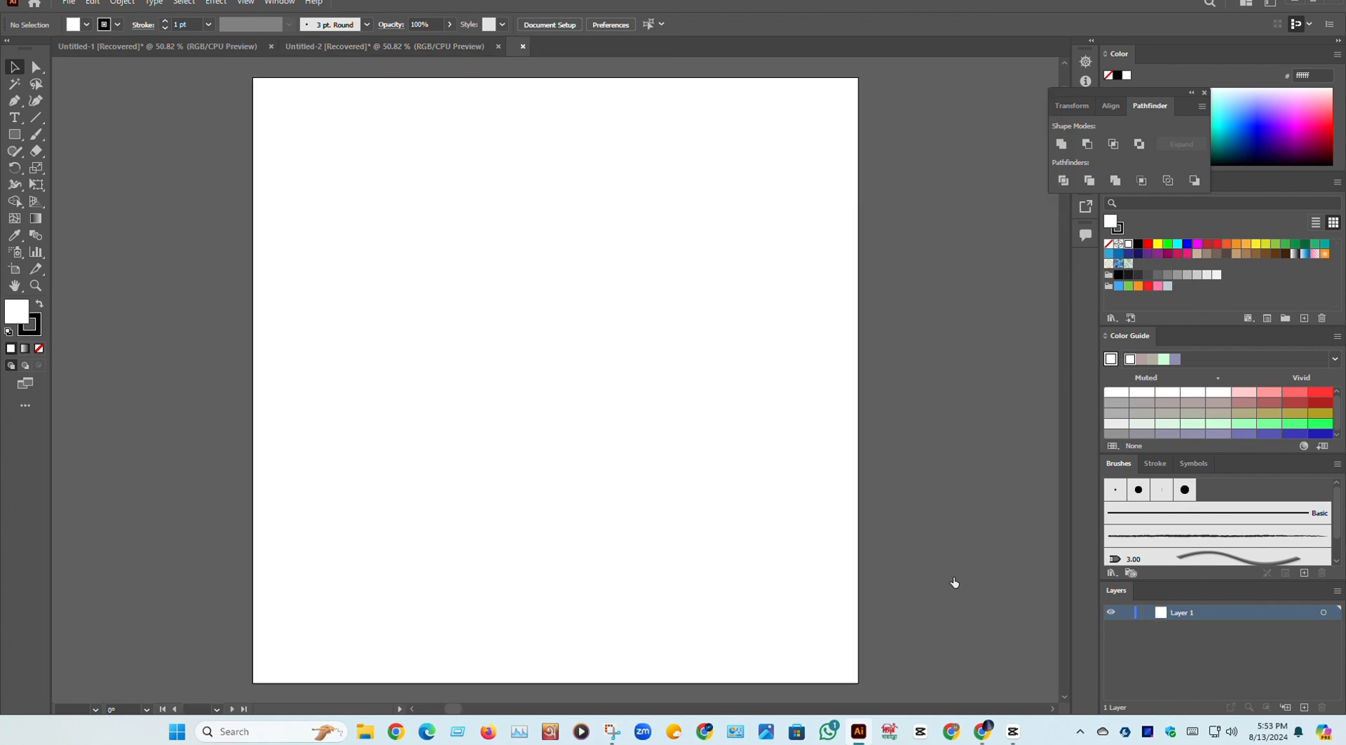
Place the flower (1) file from Downloads at about 467 px square and move it onto the empty canvas beside the artboard
{"action": "left_click", "coordinate": [72, 3]}
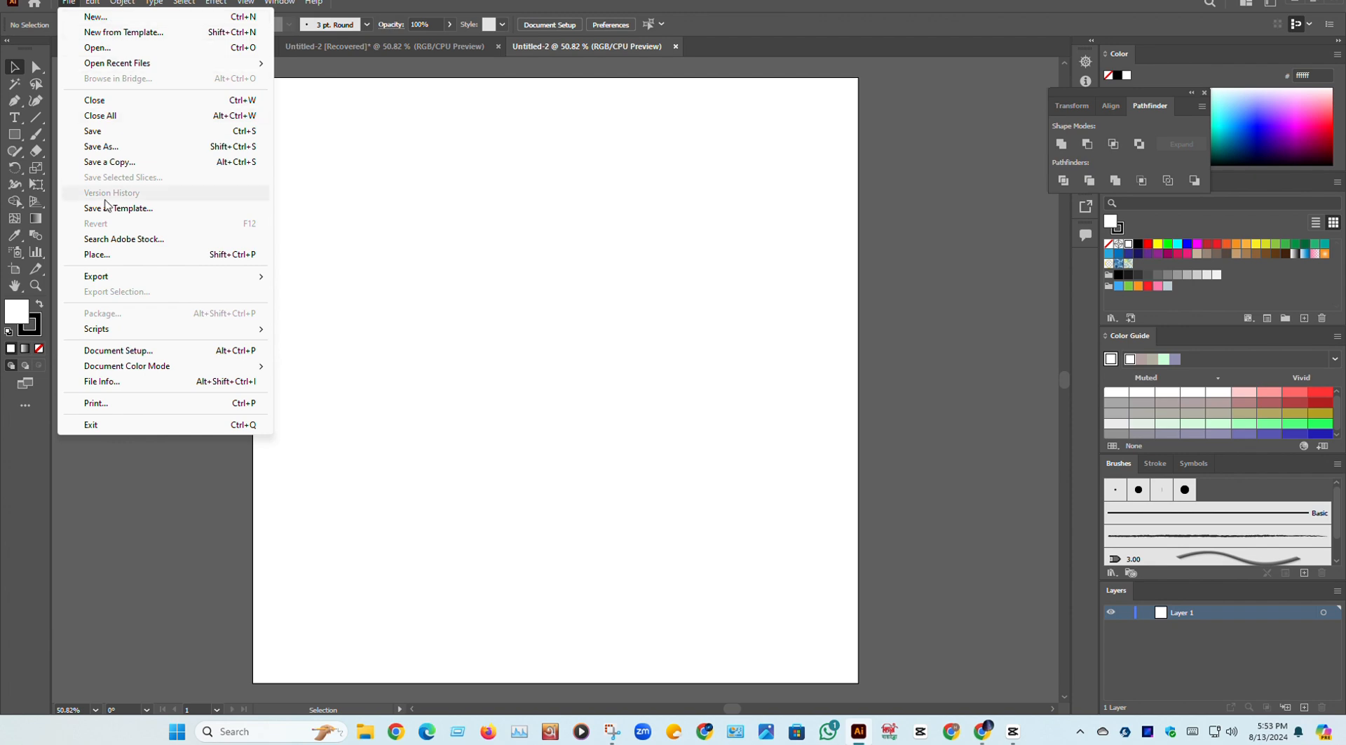
{"action": "left_click", "coordinate": [97, 254]}
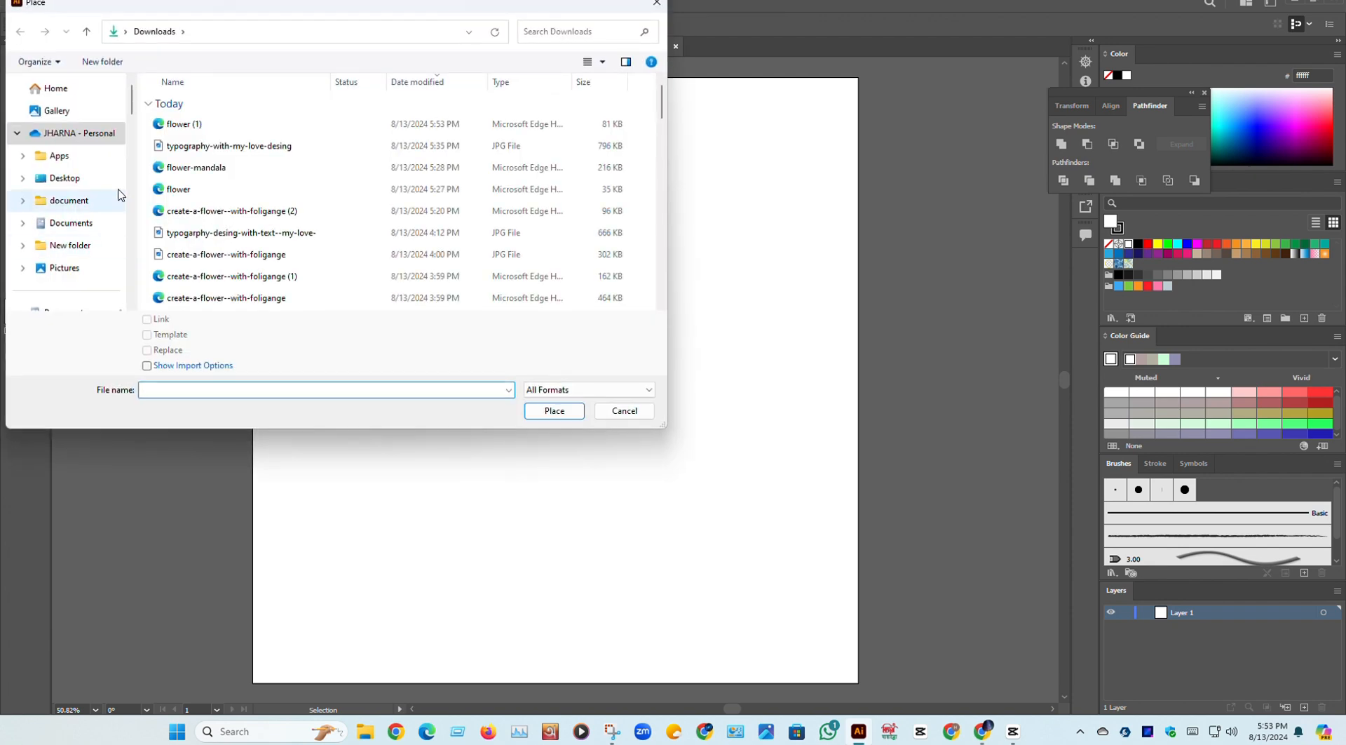
{"action": "left_click", "coordinate": [262, 130]}
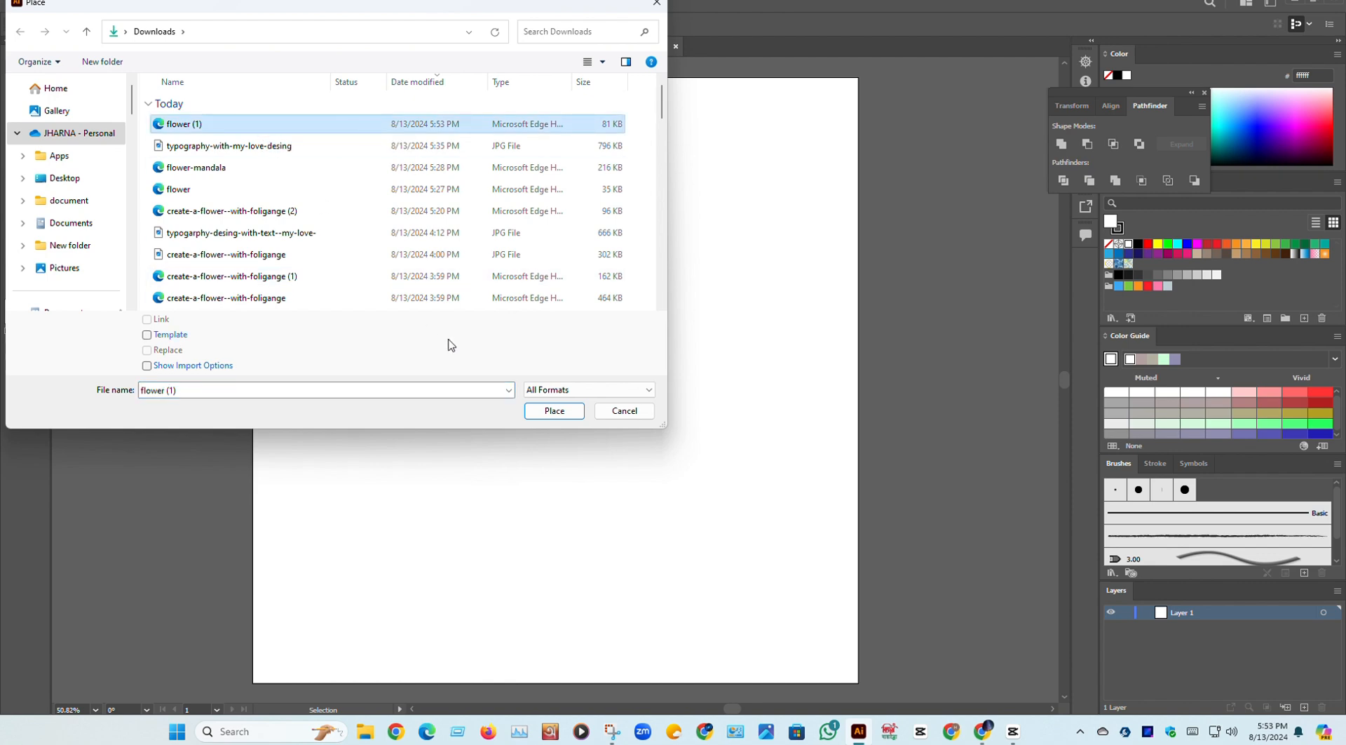
{"action": "left_click", "coordinate": [558, 412]}
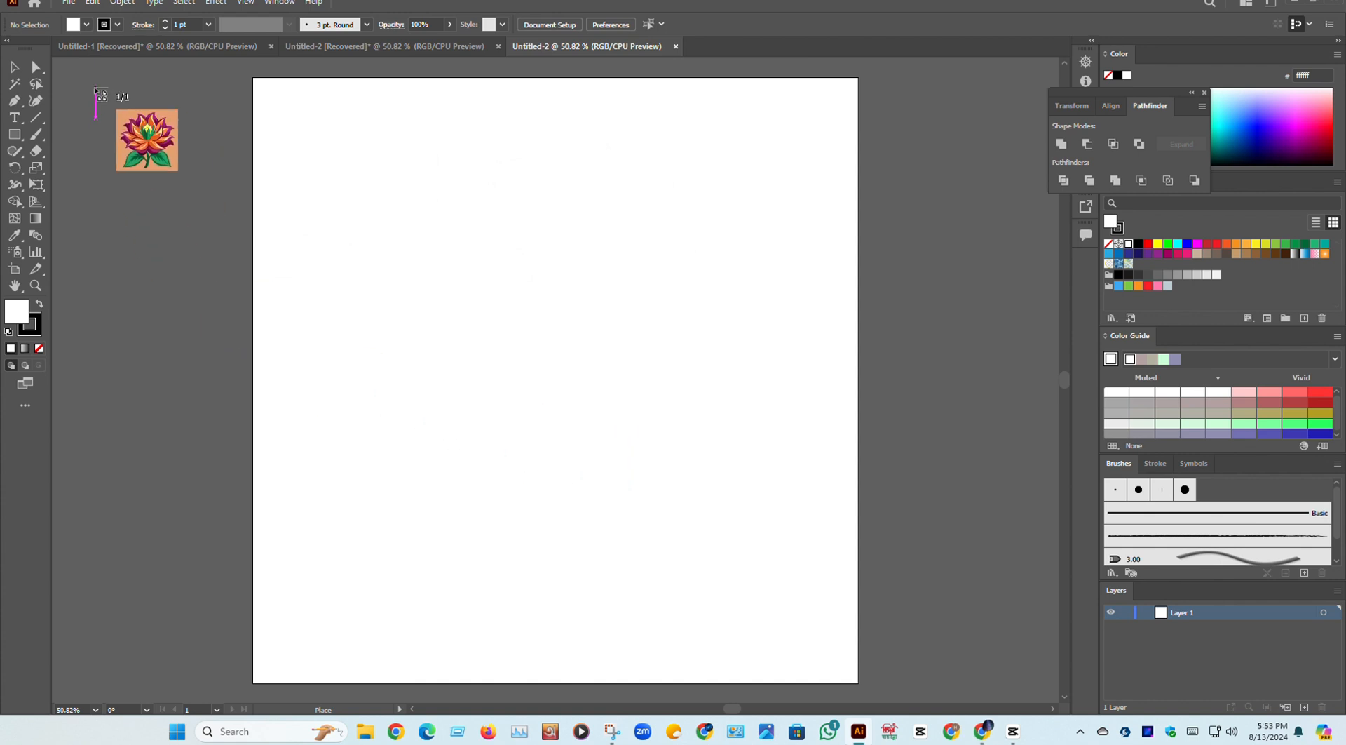
{"action": "left_click_drag", "start_coordinate": [96, 118], "coordinate": [332, 444]}
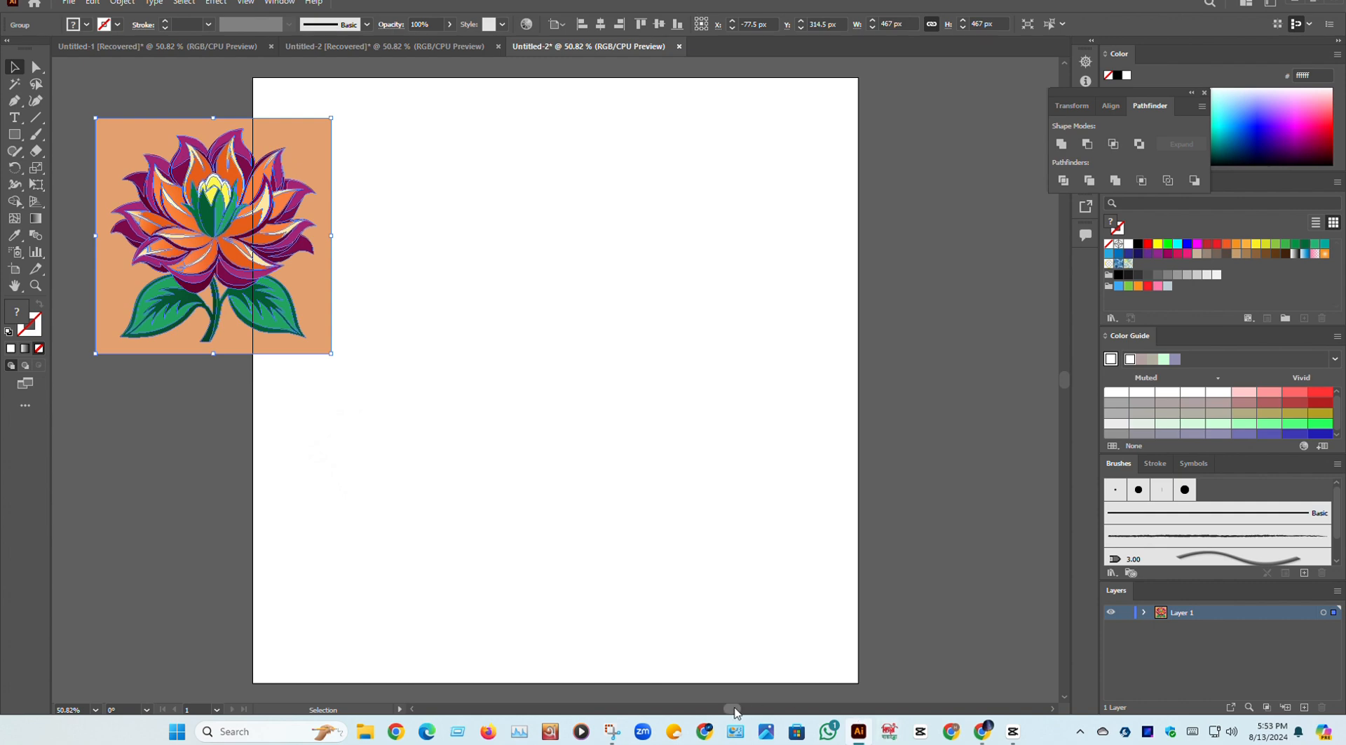
{"action": "left_click_drag", "start_coordinate": [732, 709], "coordinate": [696, 710]}
{"action": "left_click_drag", "start_coordinate": [620, 202], "coordinate": [277, 232]}
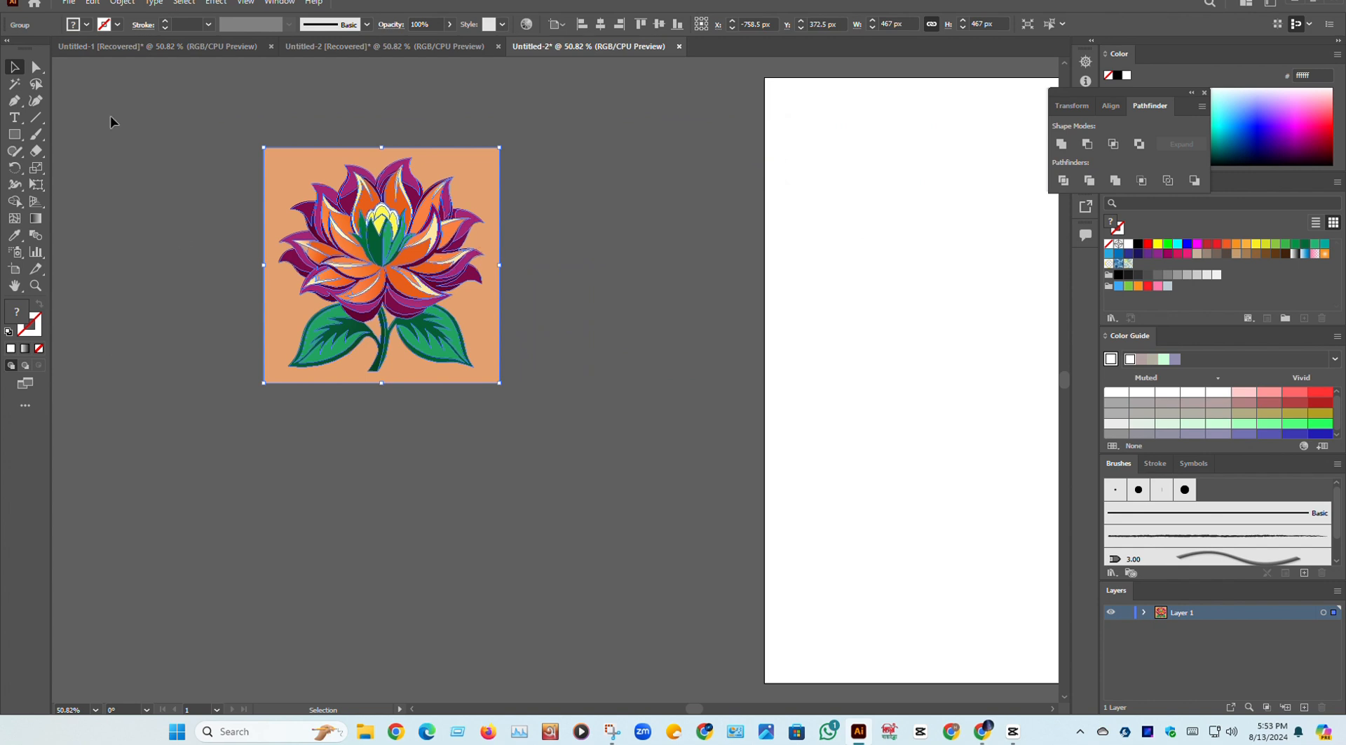
{"action": "left_click", "coordinate": [211, 181]}
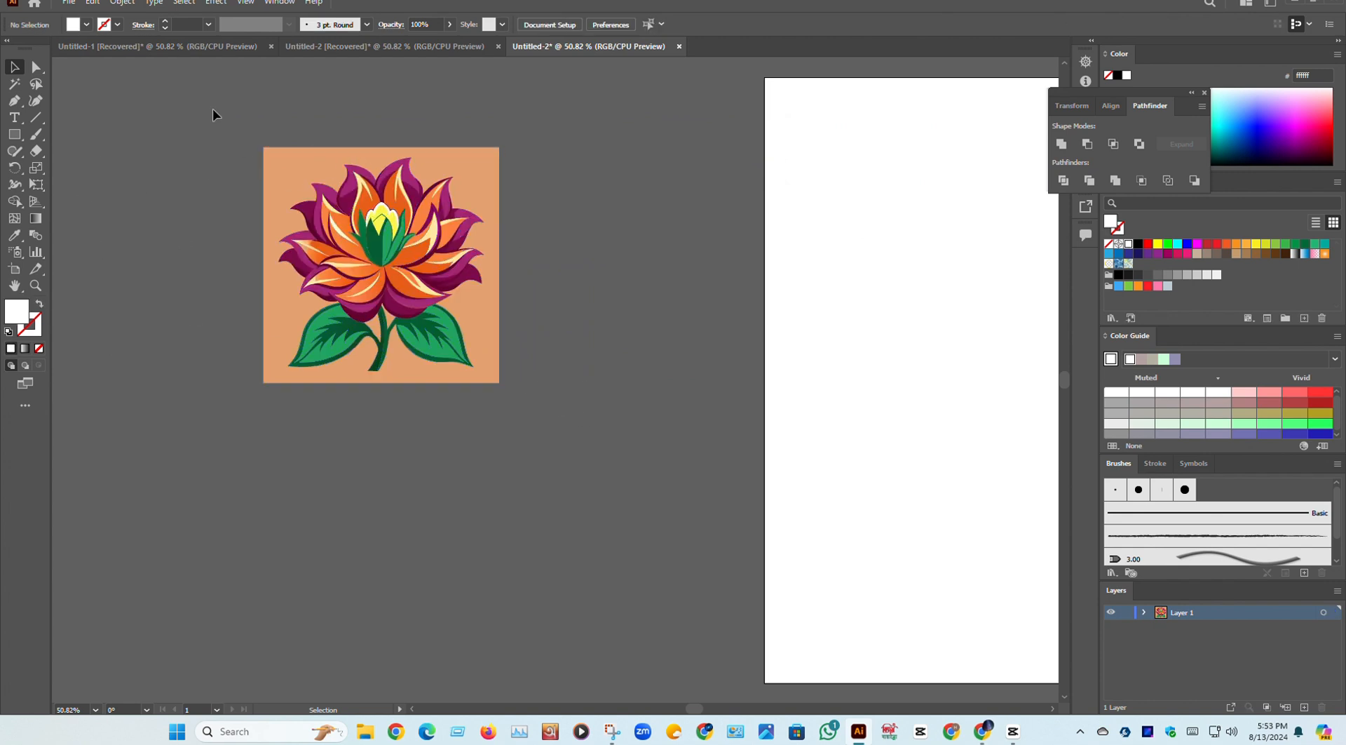
{"action": "left_click_drag", "start_coordinate": [213, 115], "coordinate": [579, 435]}
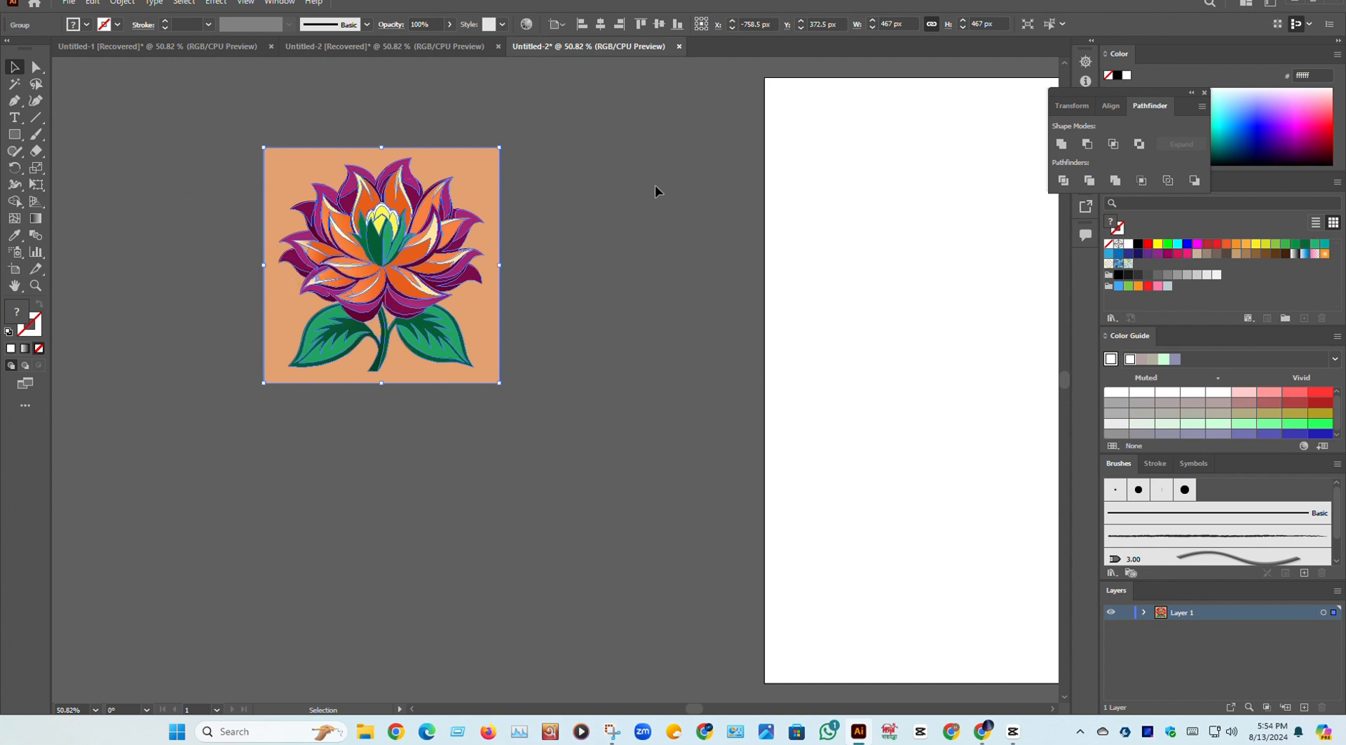
{"action": "left_click", "coordinate": [560, 262]}
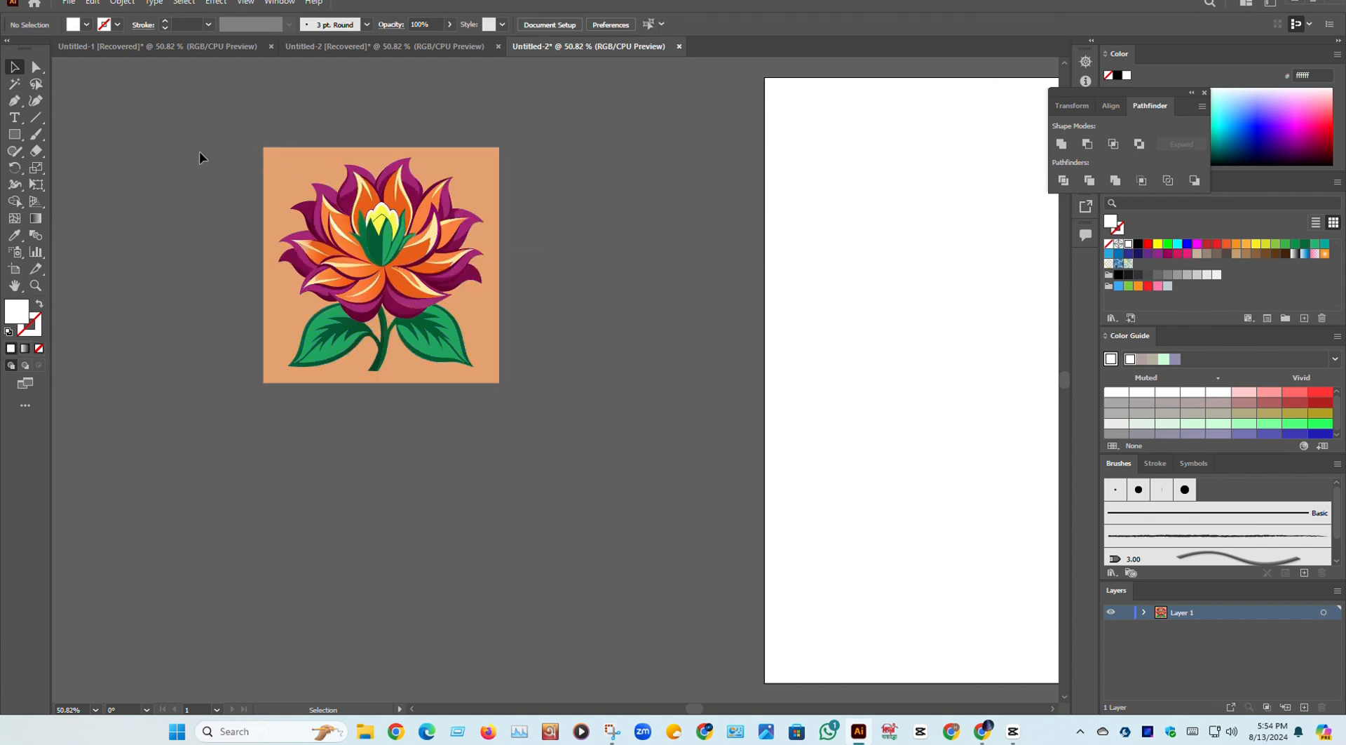
{"action": "left_click", "coordinate": [317, 193]}
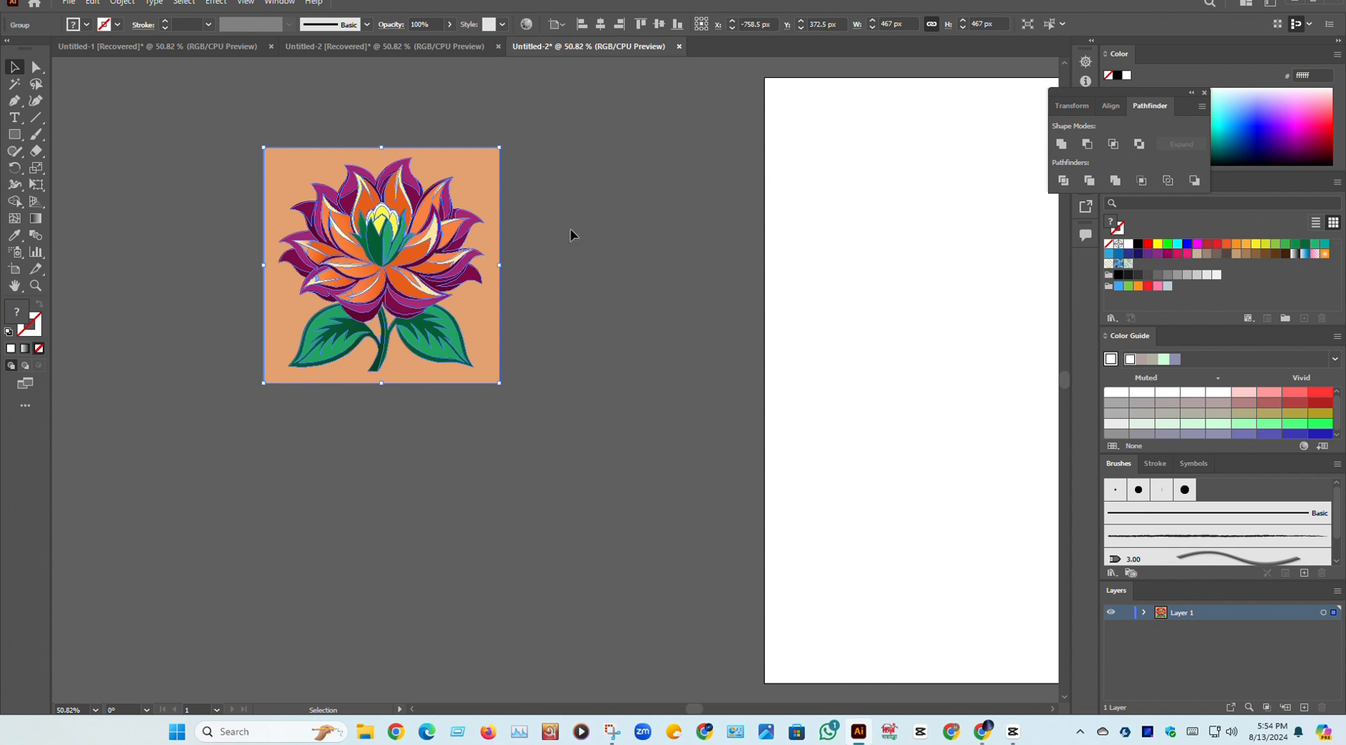
{"action": "left_click", "coordinate": [532, 243]}
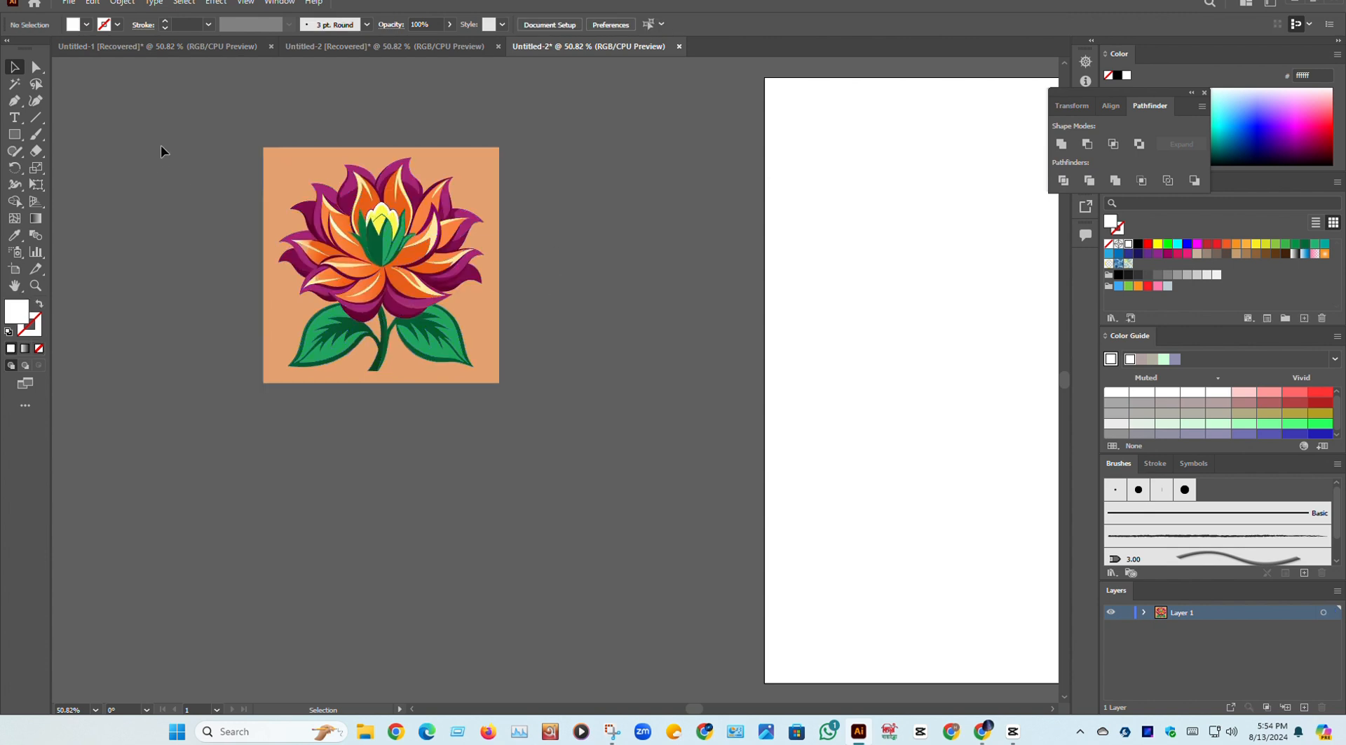
{"action": "left_click_drag", "start_coordinate": [165, 144], "coordinate": [552, 407]}
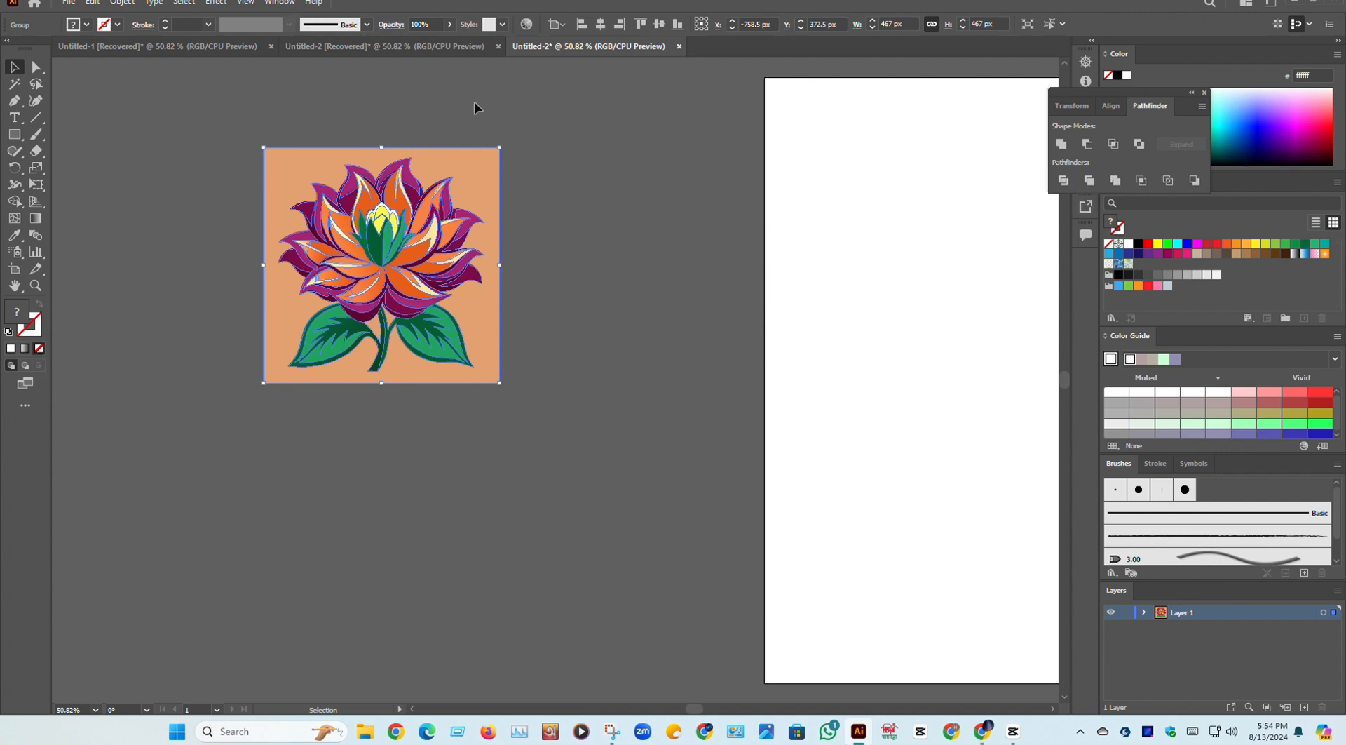
{"action": "left_click", "coordinate": [289, 3]}
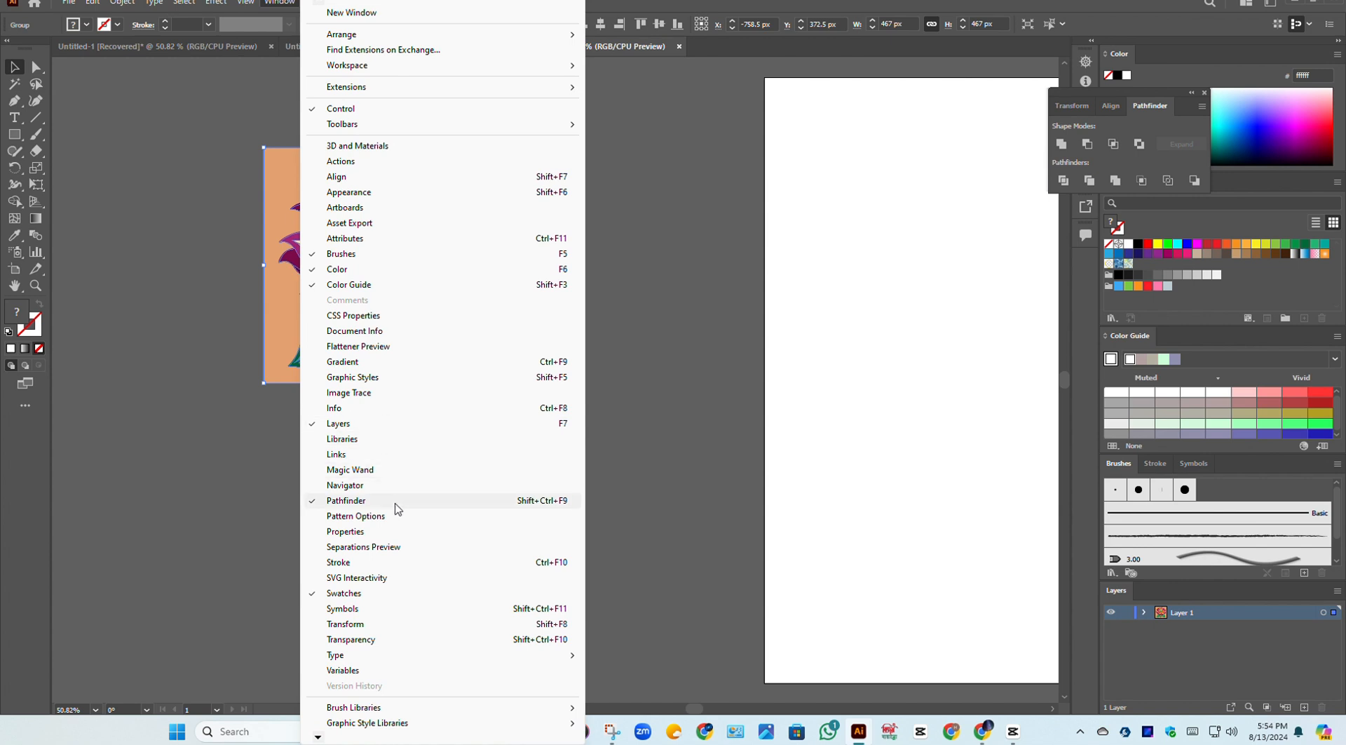
{"action": "left_click", "coordinate": [697, 292]}
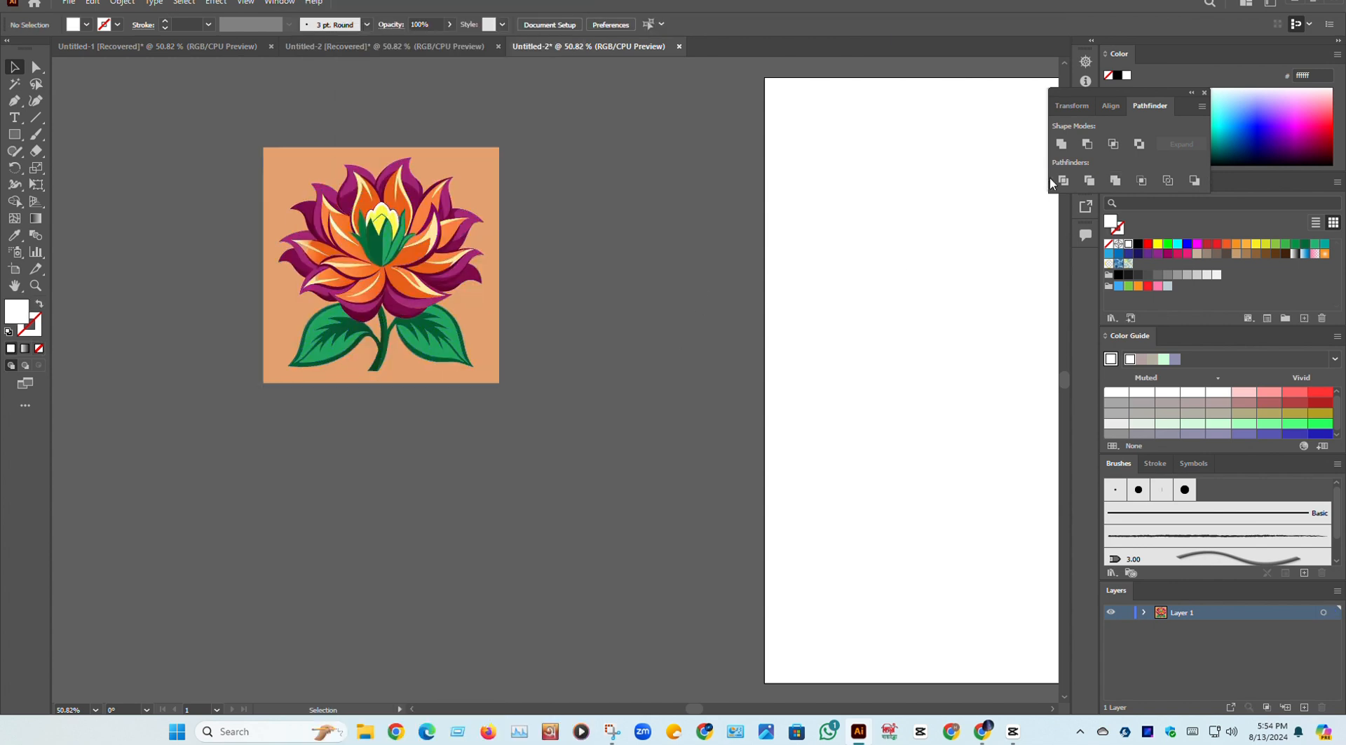
Split the placed flower artwork with the Pathfinder Divide operation and ungroup the resulting pieces
{"action": "left_click_drag", "start_coordinate": [231, 179], "coordinate": [586, 424]}
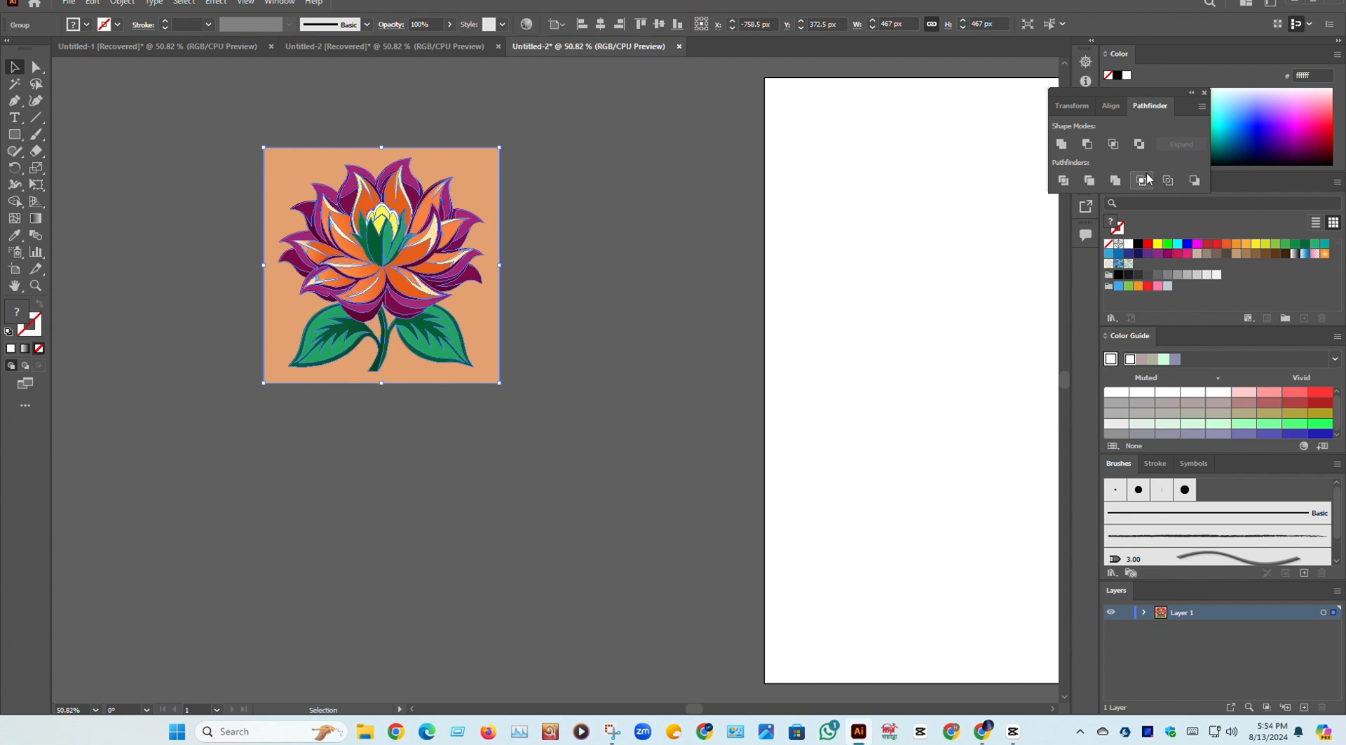
{"action": "left_click", "coordinate": [1063, 181]}
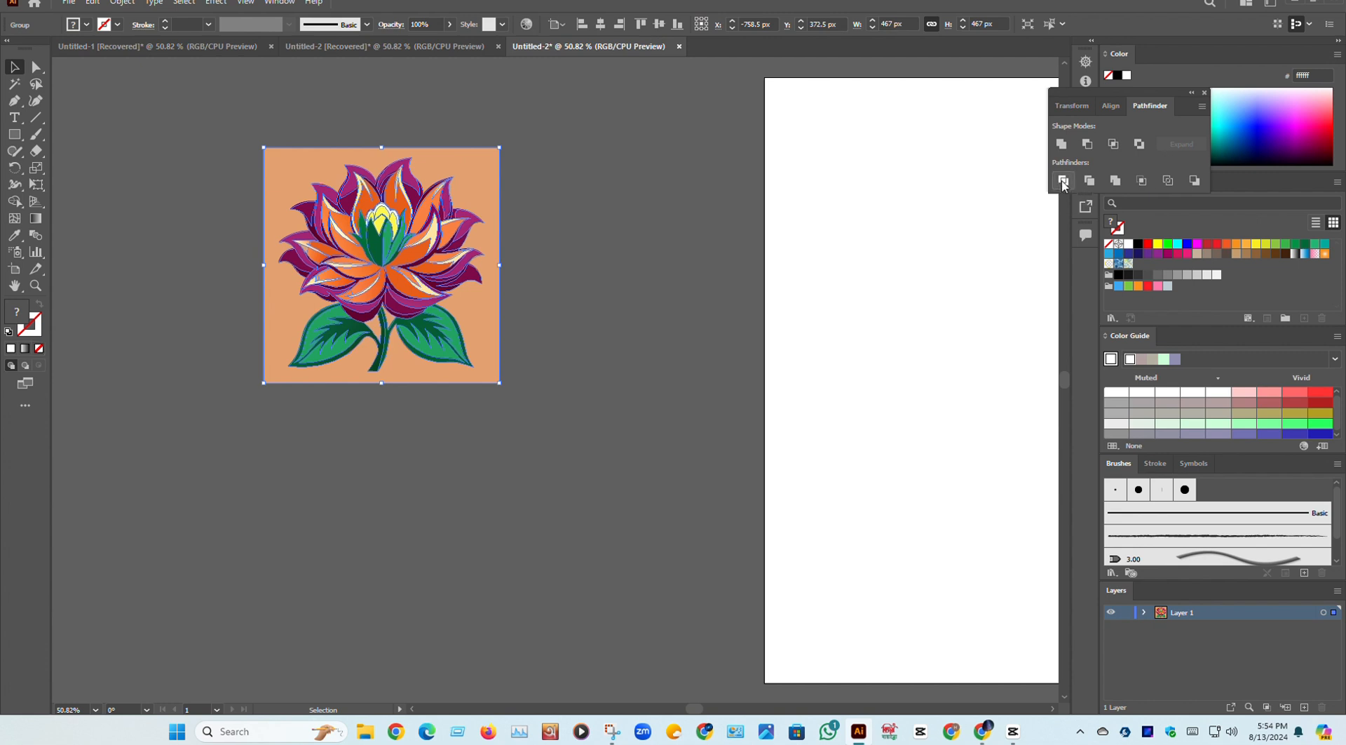
{"action": "right_click", "coordinate": [341, 241]}
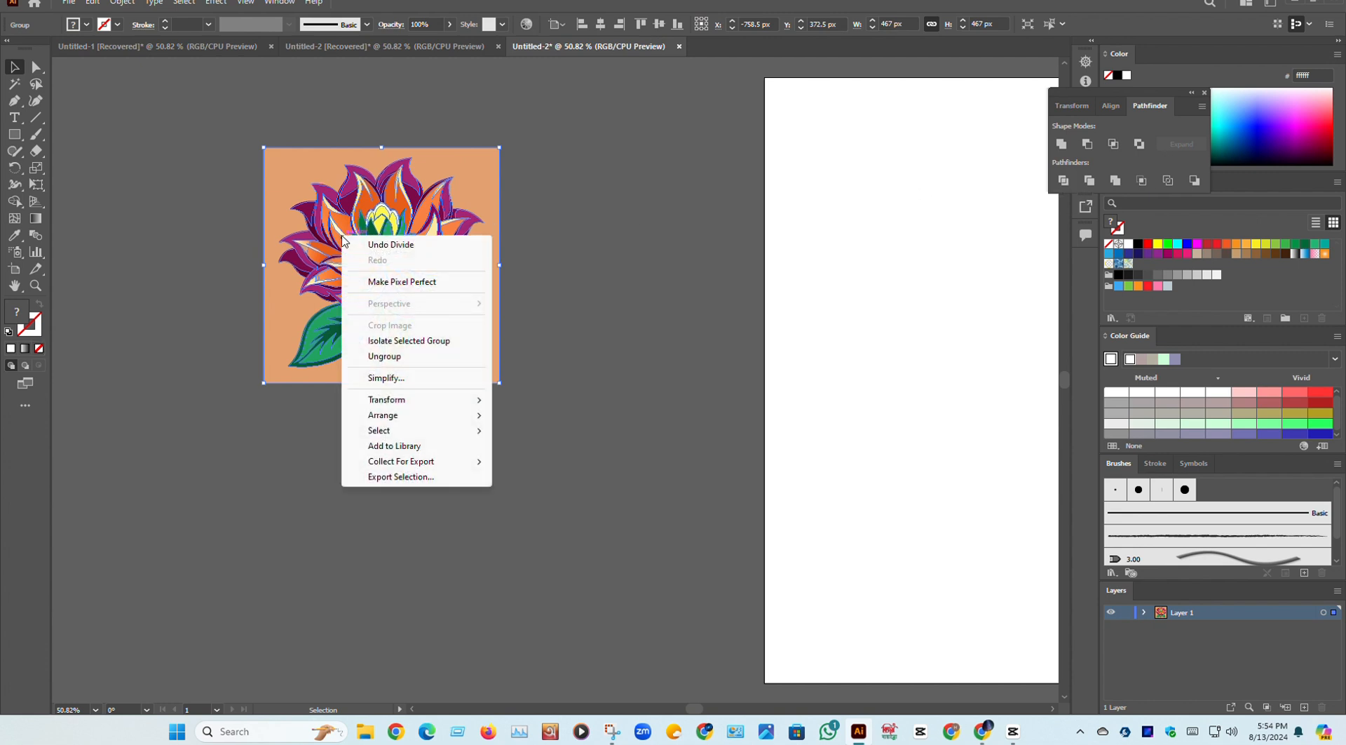
{"action": "left_click", "coordinate": [421, 356]}
{"action": "left_click", "coordinate": [626, 192]}
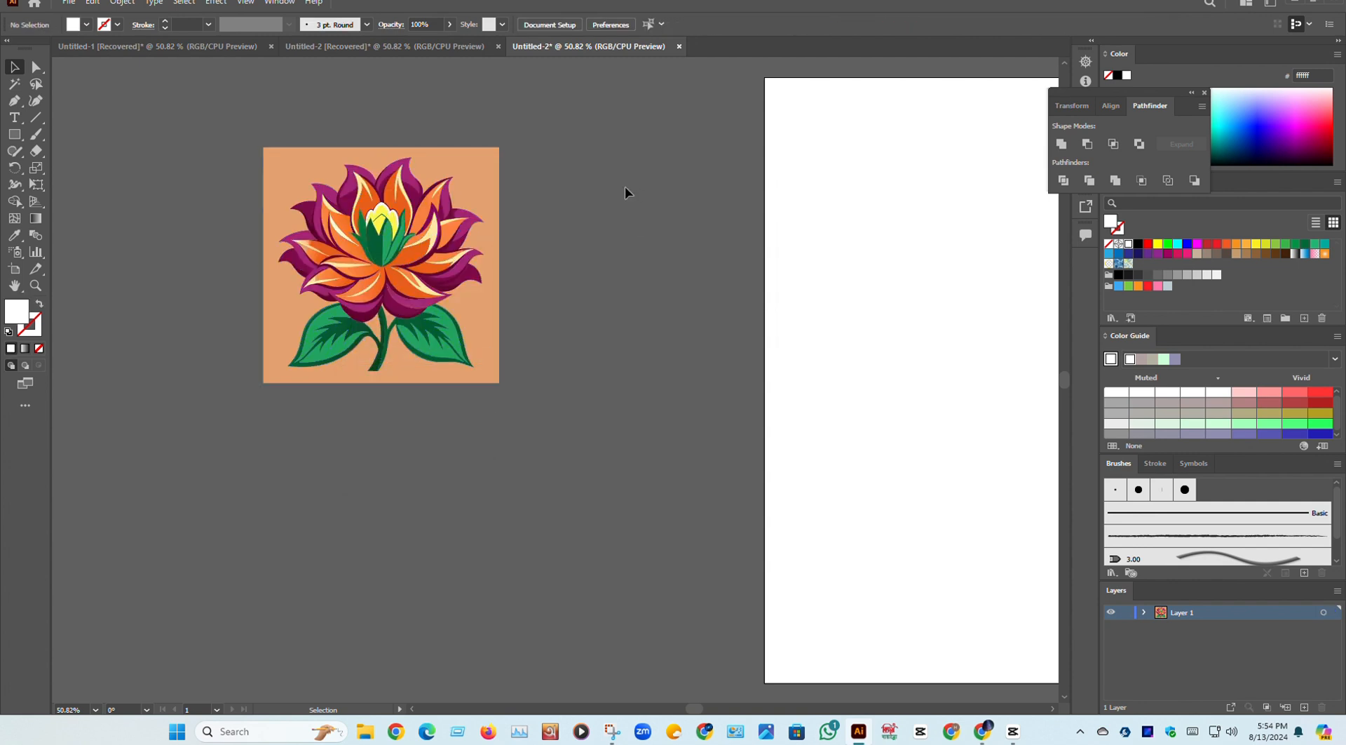
Delete the tan background around the flower and the two small tan patches beside its stem
{"action": "left_click_drag", "start_coordinate": [477, 167], "coordinate": [751, 174]}
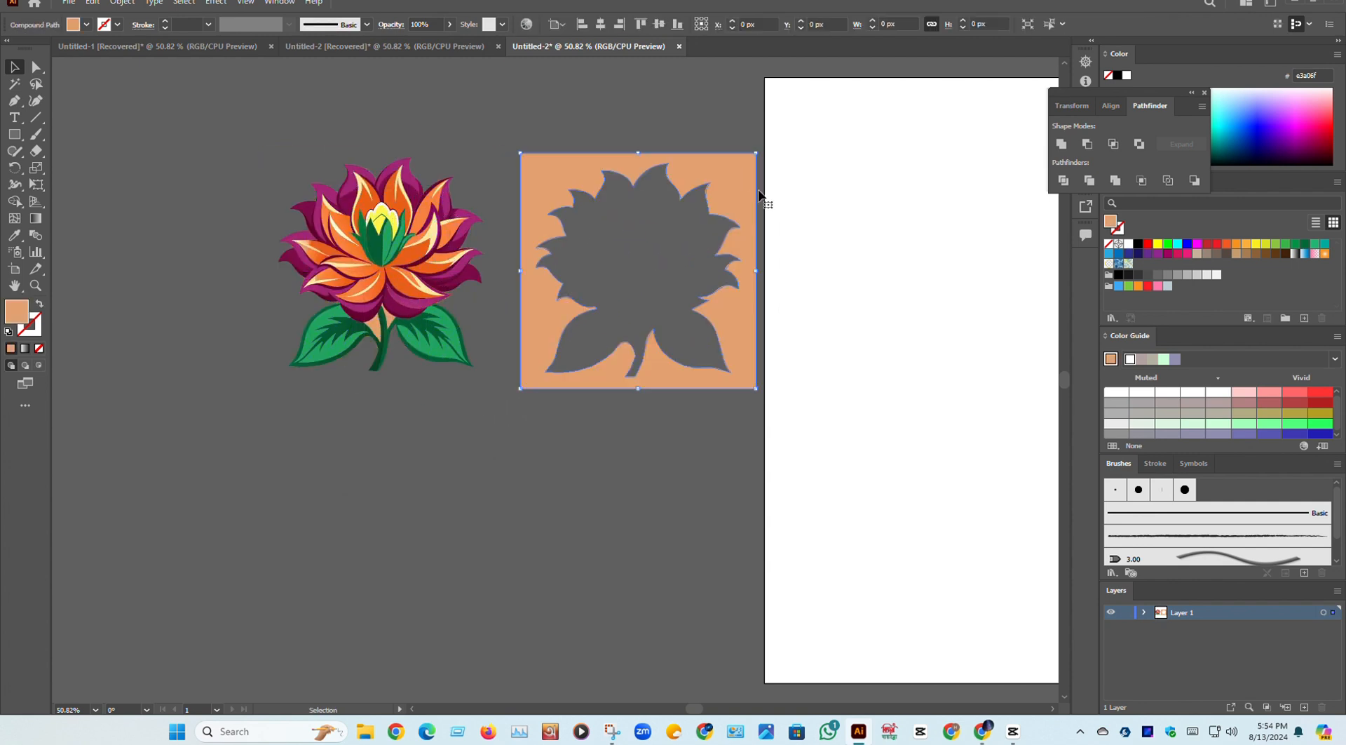
{"action": "key", "text": "Delete"}
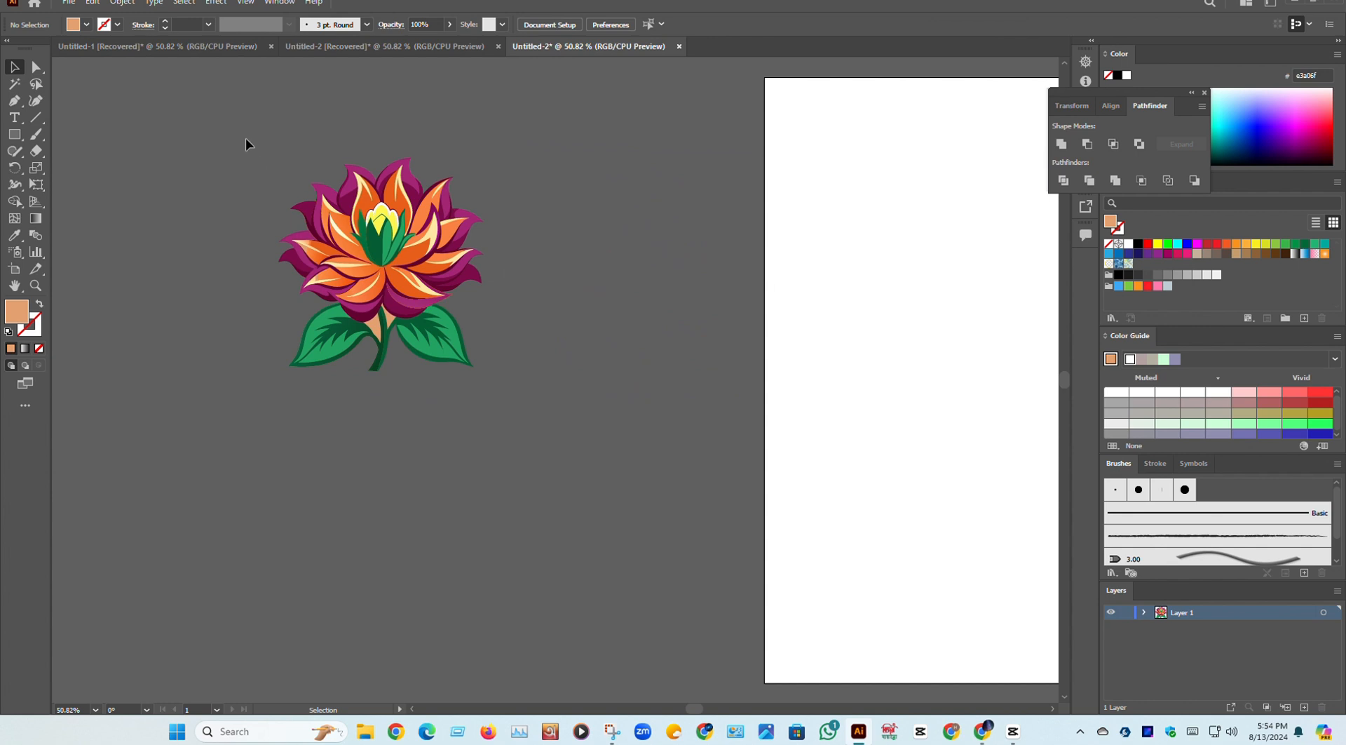
{"action": "left_click_drag", "start_coordinate": [236, 128], "coordinate": [442, 354]}
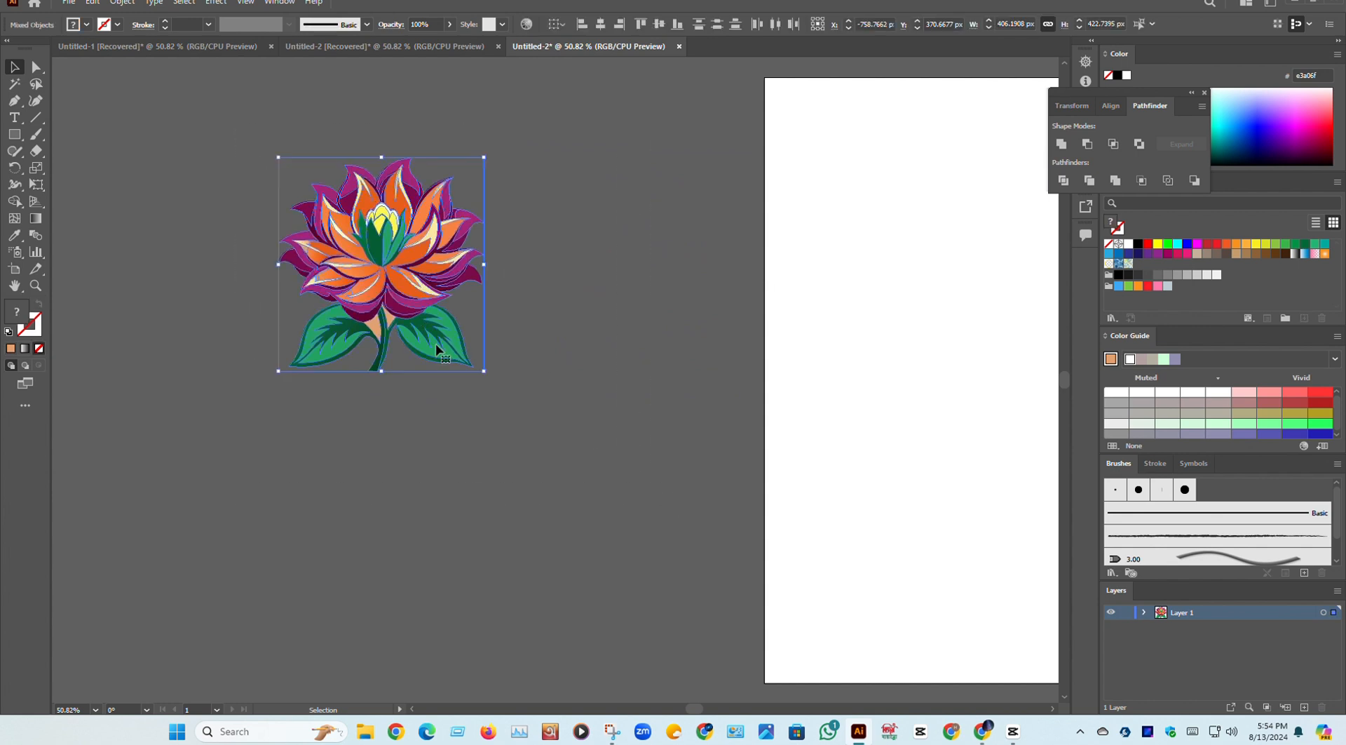
{"action": "left_click", "coordinate": [613, 321]}
{"action": "left_click", "coordinate": [377, 331]}
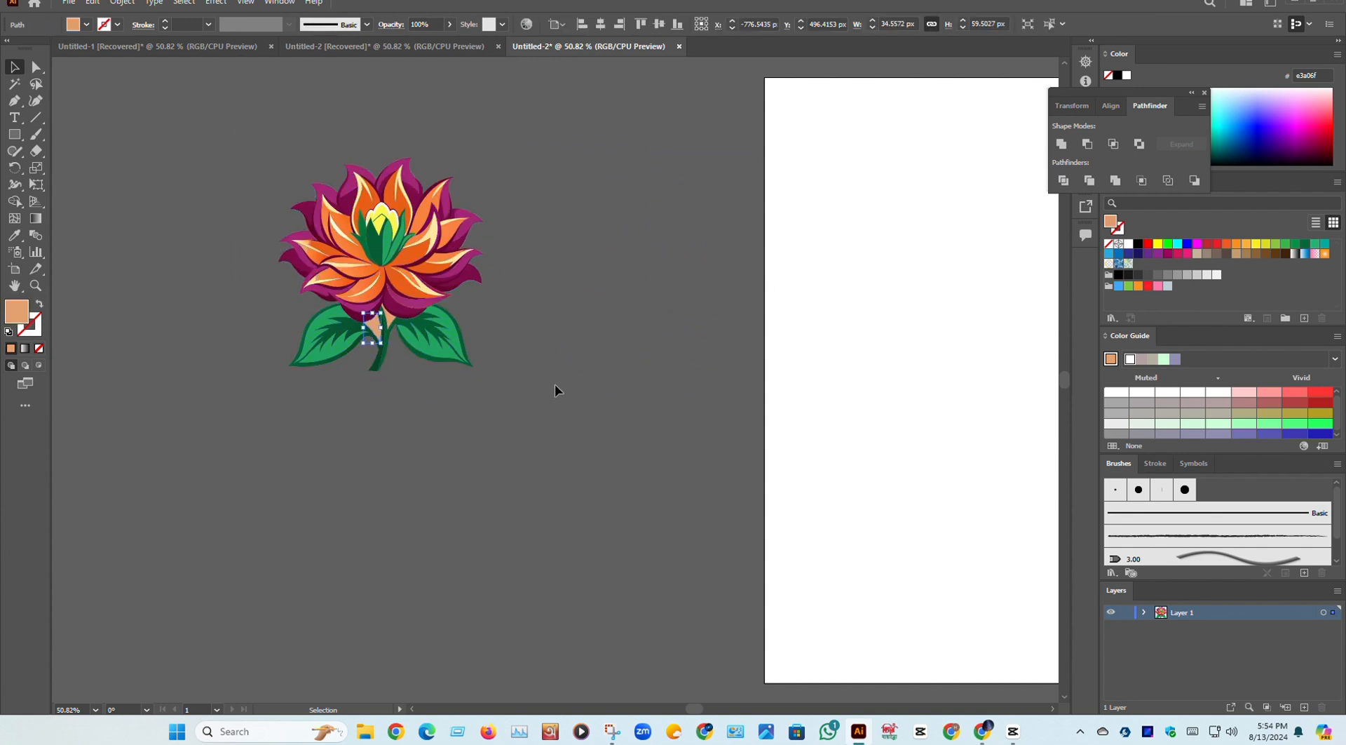
{"action": "key", "text": "Delete"}
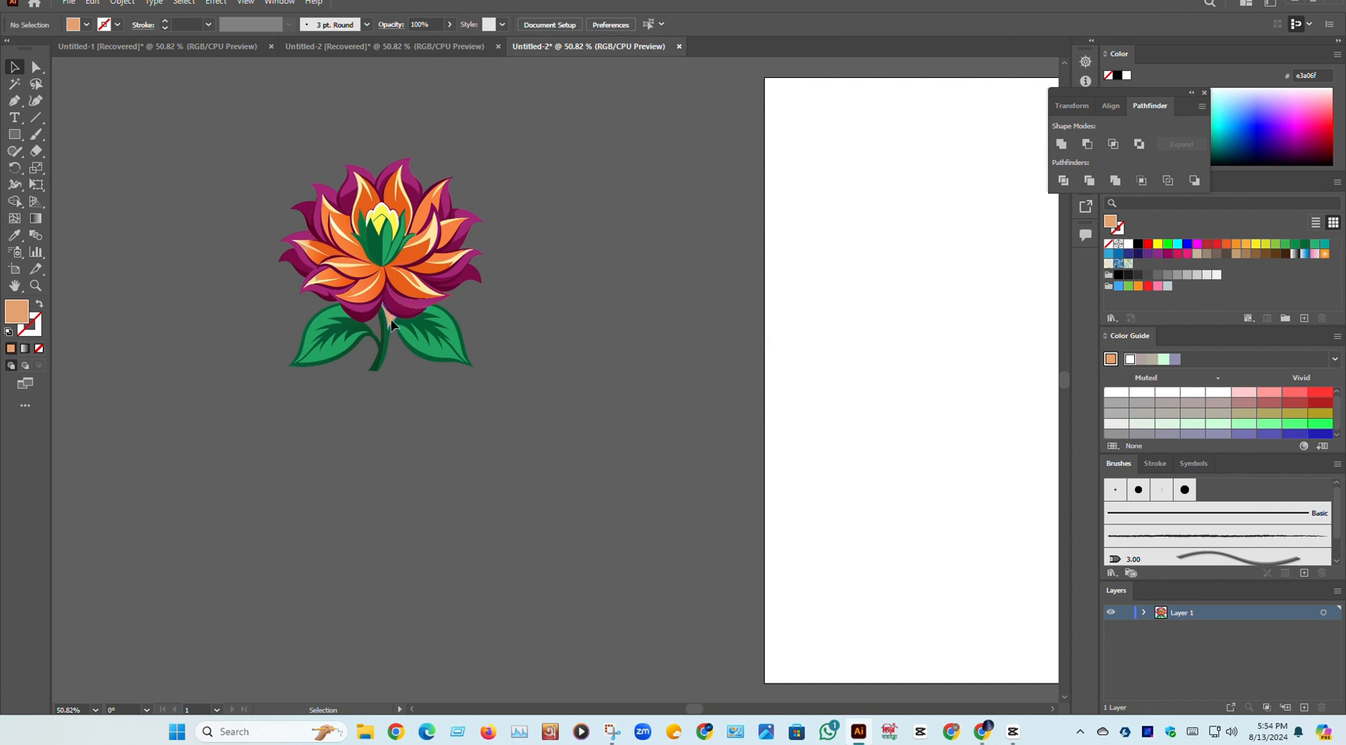
{"action": "left_click", "coordinate": [389, 320]}
{"action": "key", "text": "Delete"}
Group all remaining pieces of the flower
{"action": "left_click_drag", "start_coordinate": [222, 124], "coordinate": [514, 326]}
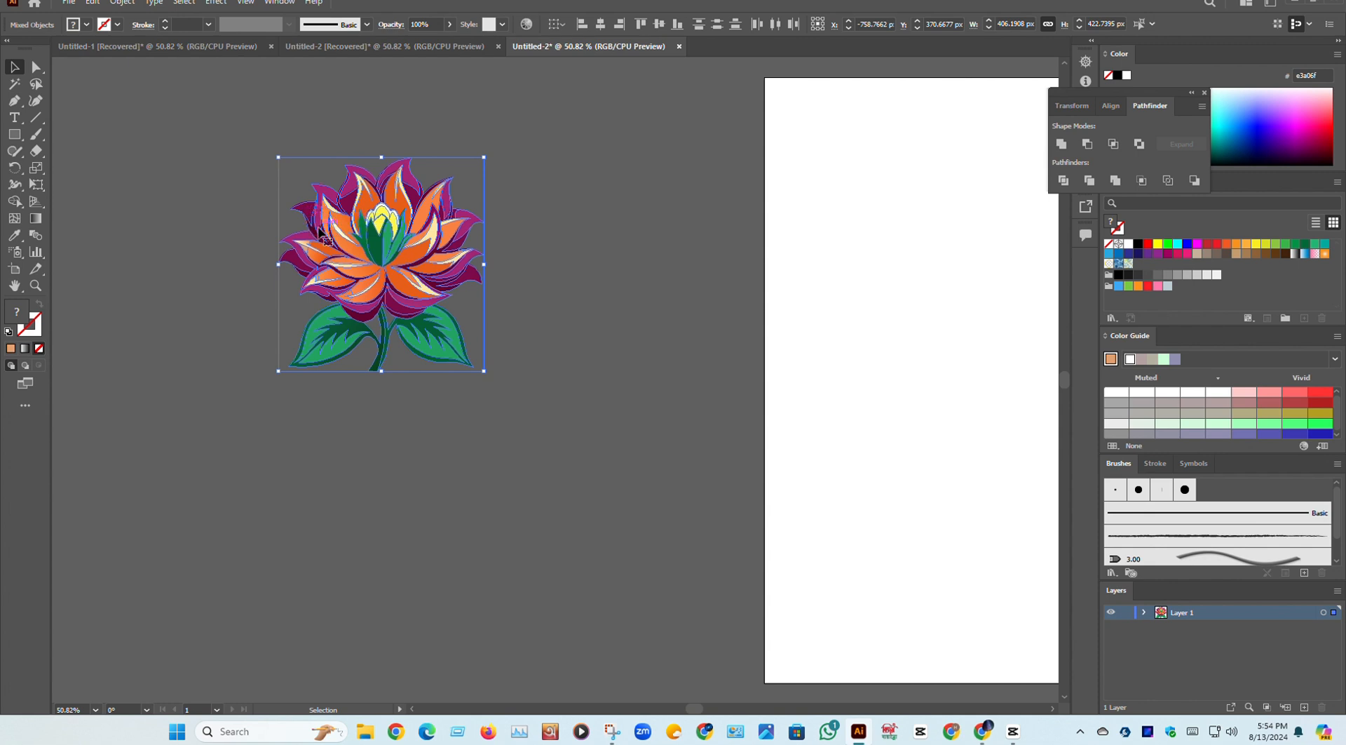
{"action": "right_click", "coordinate": [320, 228]}
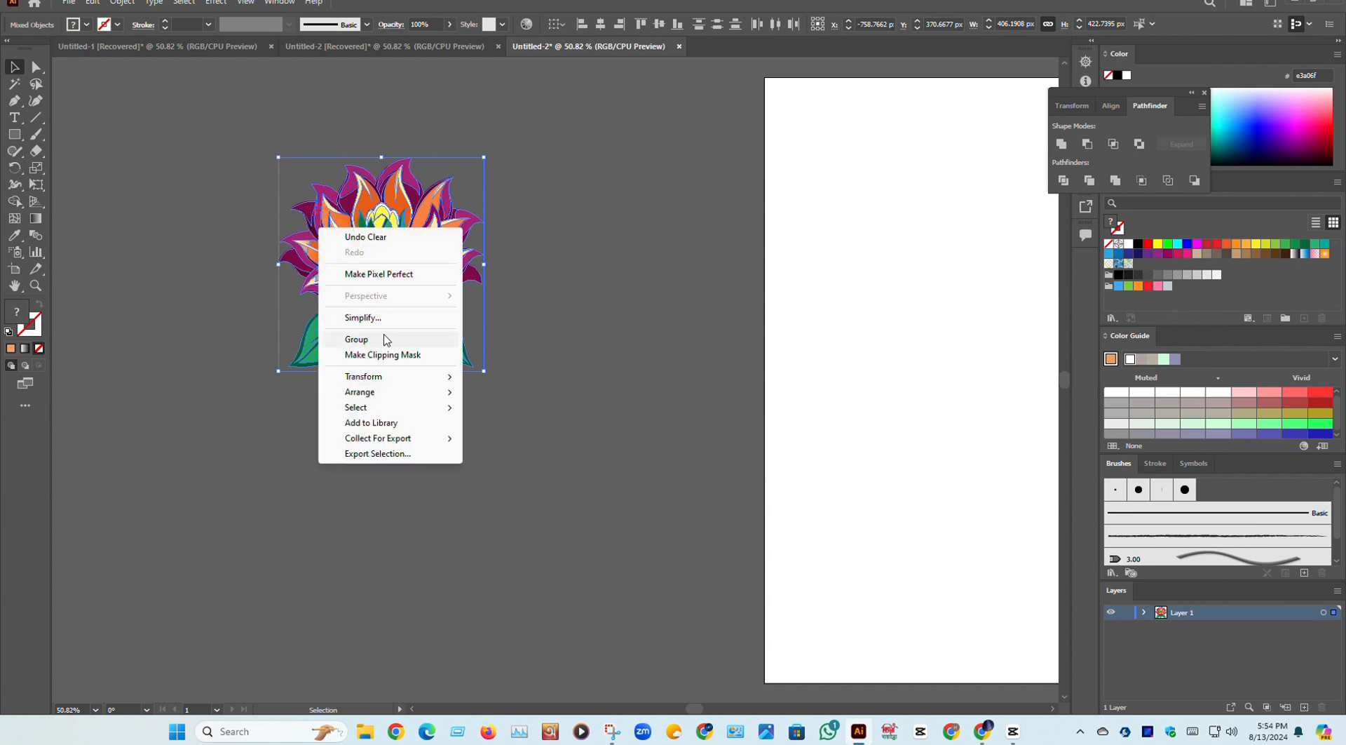
{"action": "left_click", "coordinate": [384, 340]}
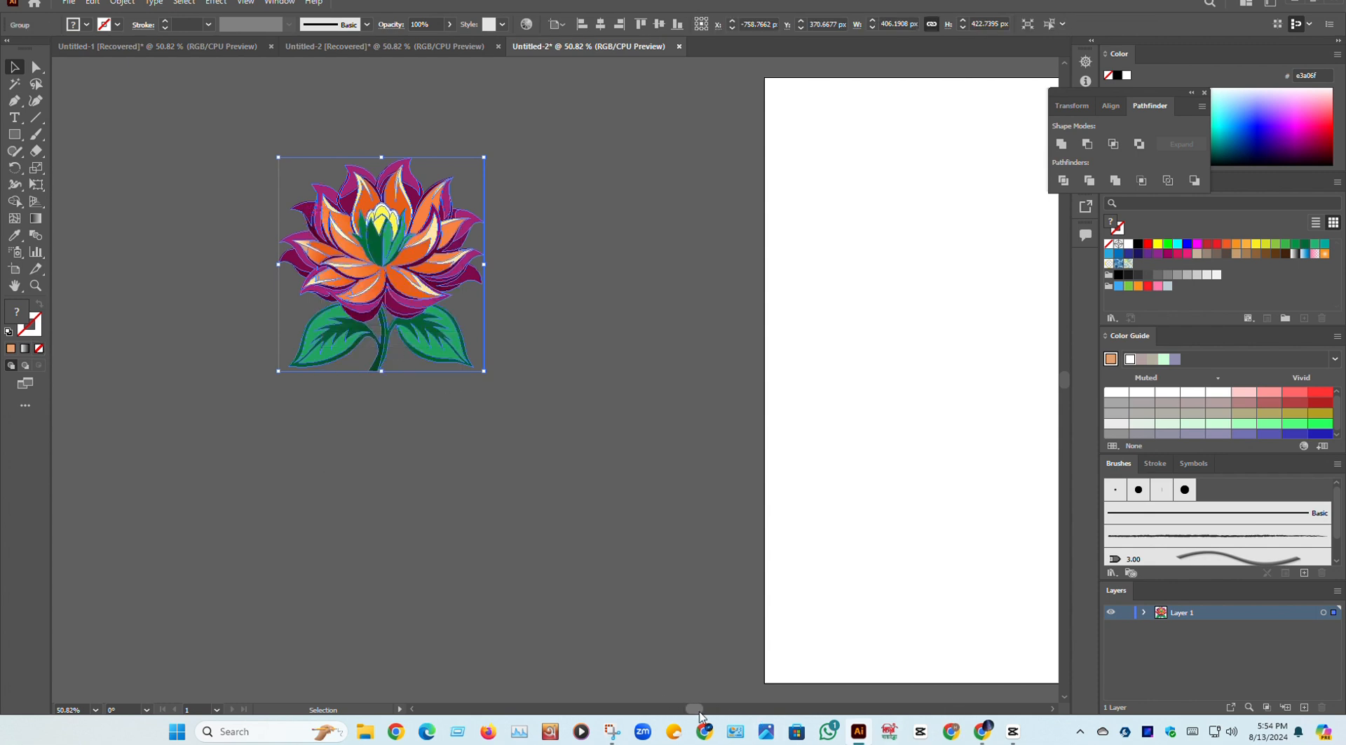
Move the flower group onto the artboard, enlarge it and position it near the artboard's center
{"action": "mouse_move", "coordinate": [699, 714]}
{"action": "left_mouse_down"}
{"action": "mouse_move", "coordinate": [740, 714]}
{"action": "mouse_move", "coordinate": [719, 714]}
{"action": "left_mouse_up"}
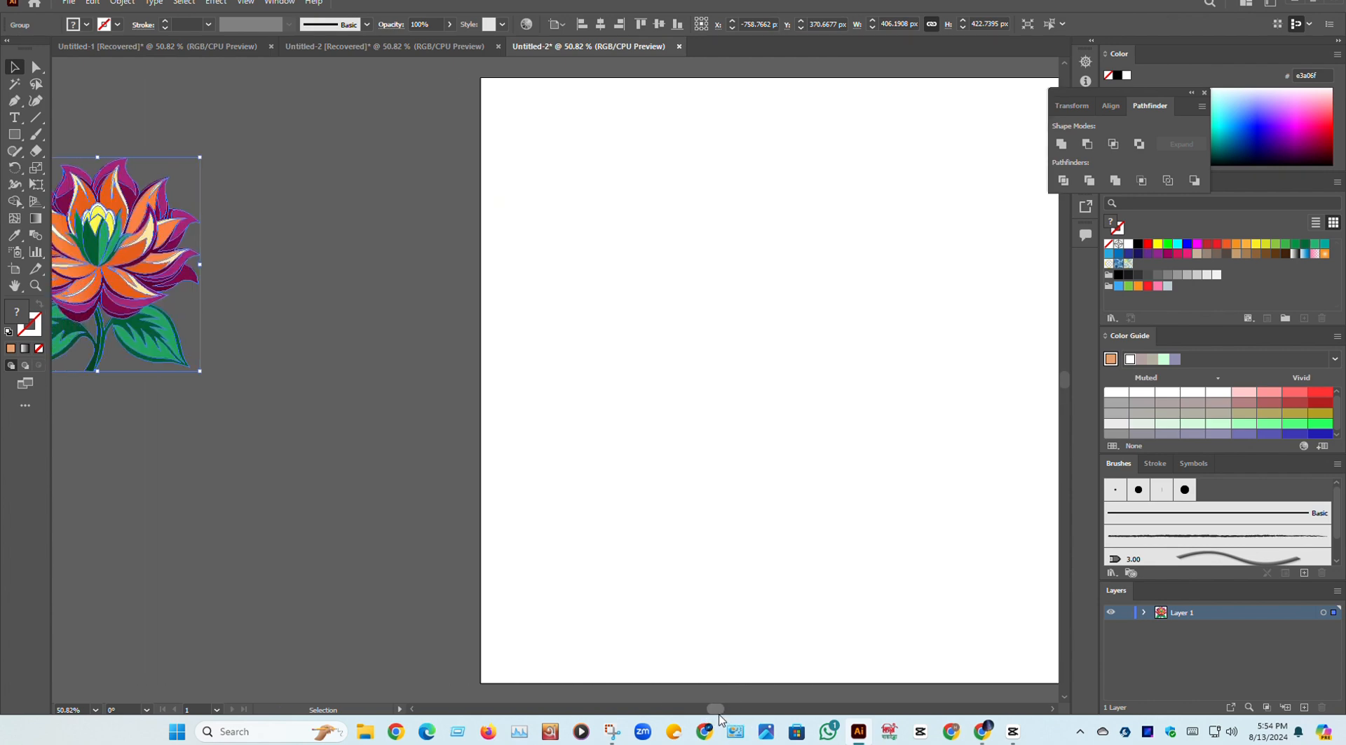
{"action": "left_click_drag", "start_coordinate": [106, 286], "coordinate": [828, 389]}
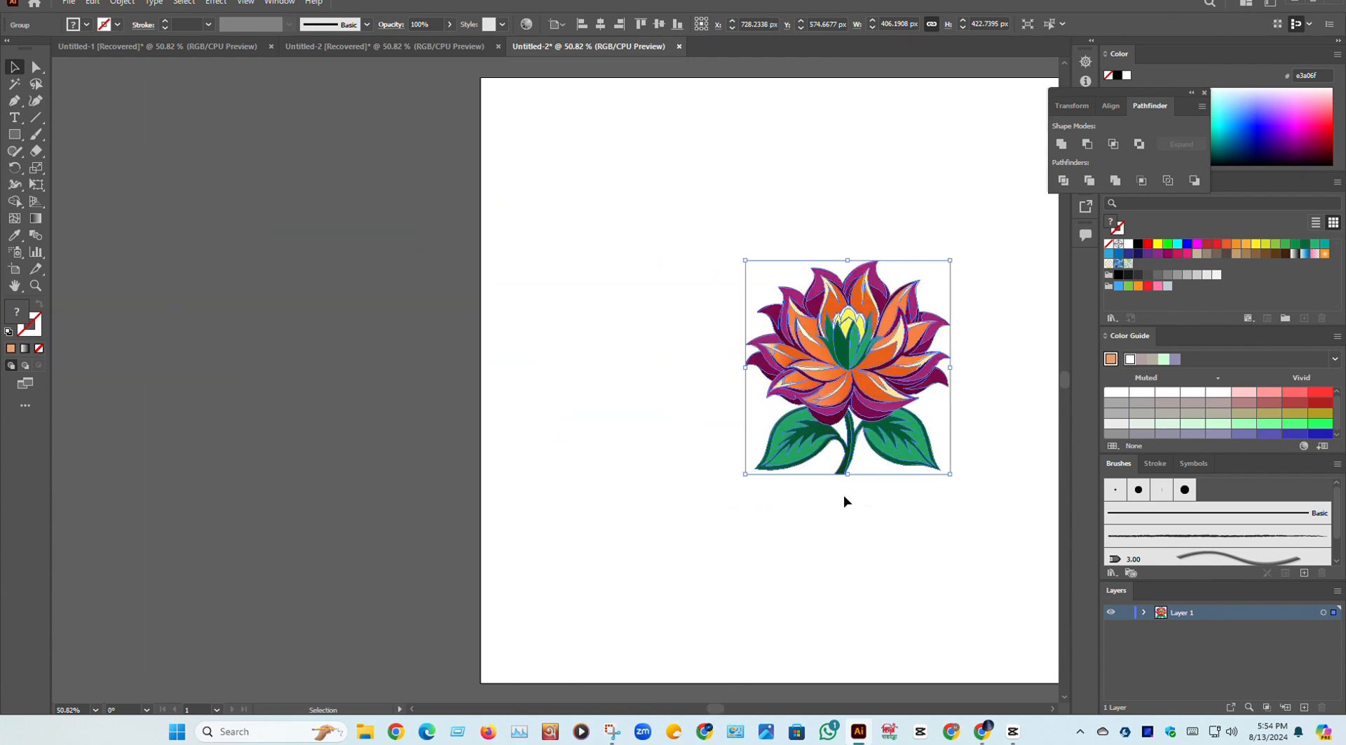
{"action": "mouse_move", "coordinate": [715, 709]}
{"action": "left_mouse_down"}
{"action": "mouse_move", "coordinate": [757, 710]}
{"action": "mouse_move", "coordinate": [733, 709]}
{"action": "left_mouse_up"}
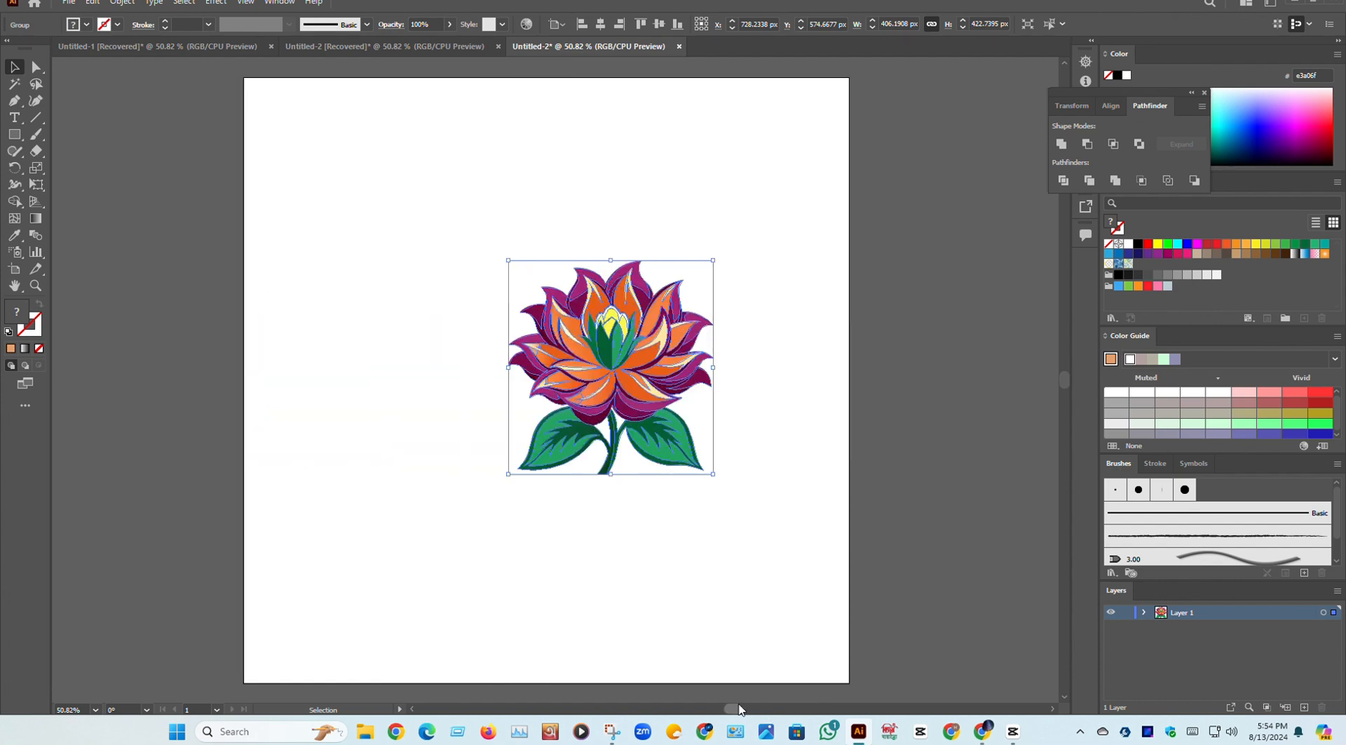
{"action": "left_click_drag", "start_coordinate": [665, 366], "coordinate": [592, 314]}
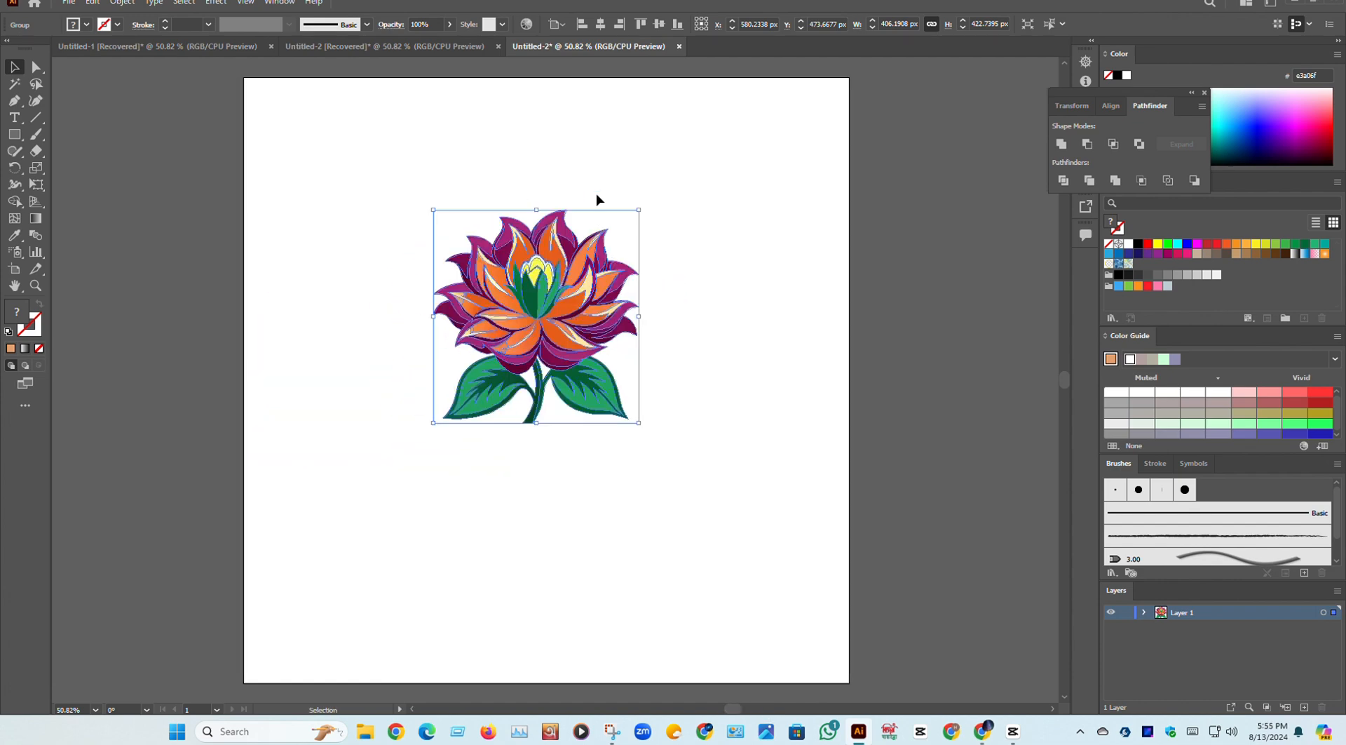
{"action": "left_click_drag", "start_coordinate": [638, 210], "coordinate": [726, 148]}
{"action": "left_click_drag", "start_coordinate": [563, 333], "coordinate": [579, 409]}
{"action": "left_click", "coordinate": [744, 271]}
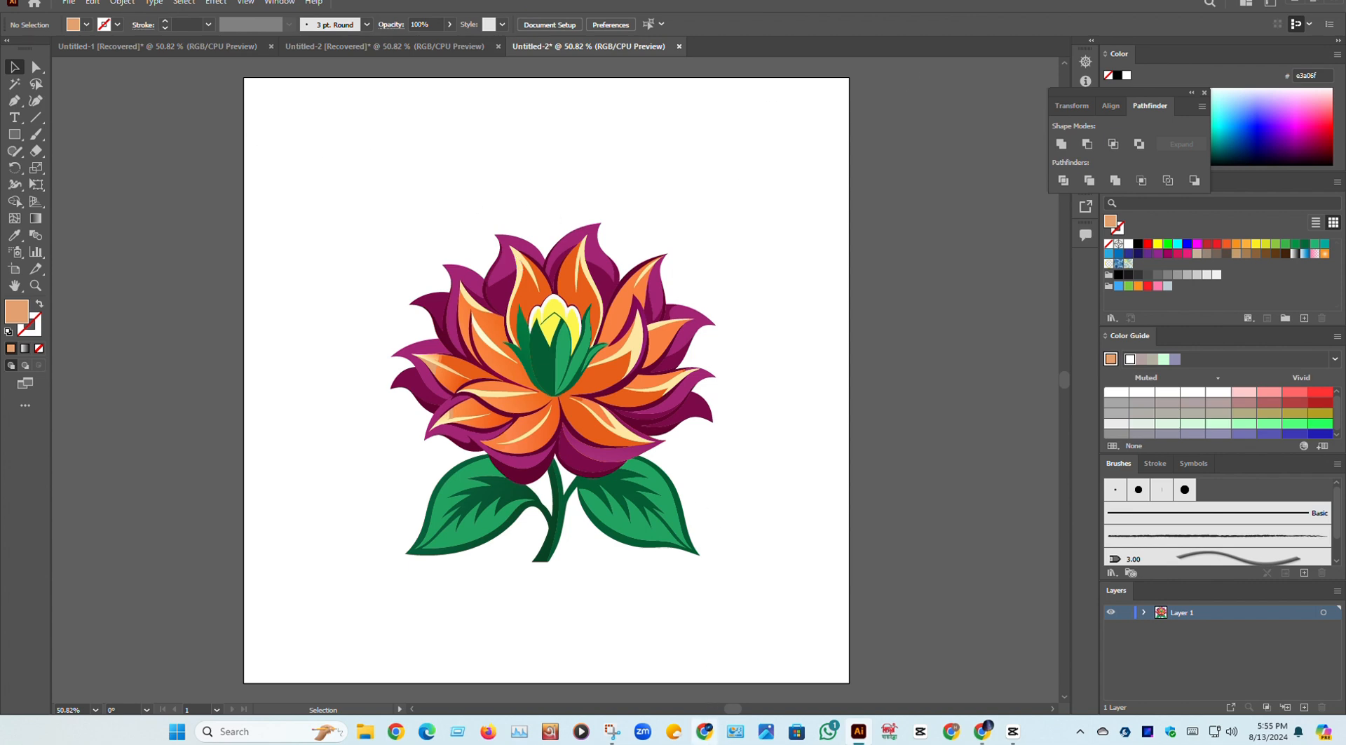
Switch to Recraft in the browser and set the vector generation style to Line art
{"action": "left_click", "coordinate": [984, 731]}
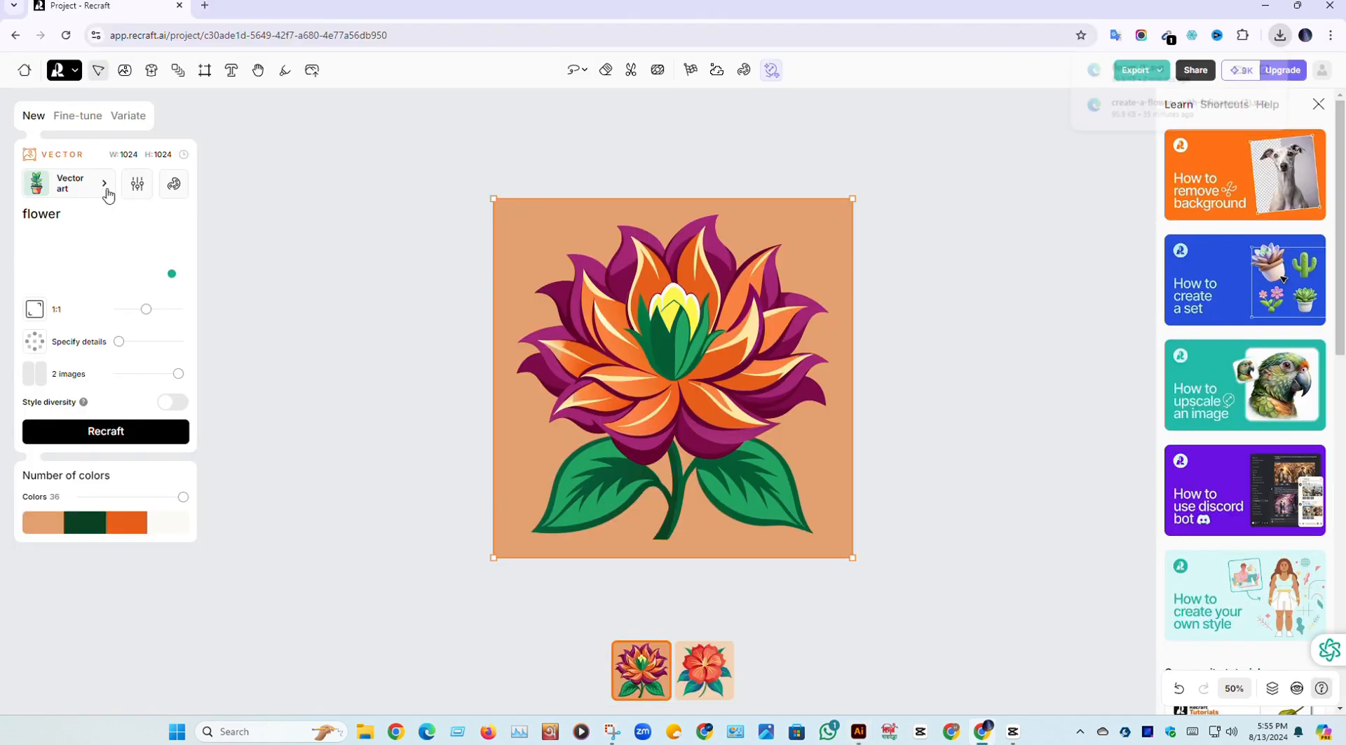
{"action": "left_click", "coordinate": [105, 193]}
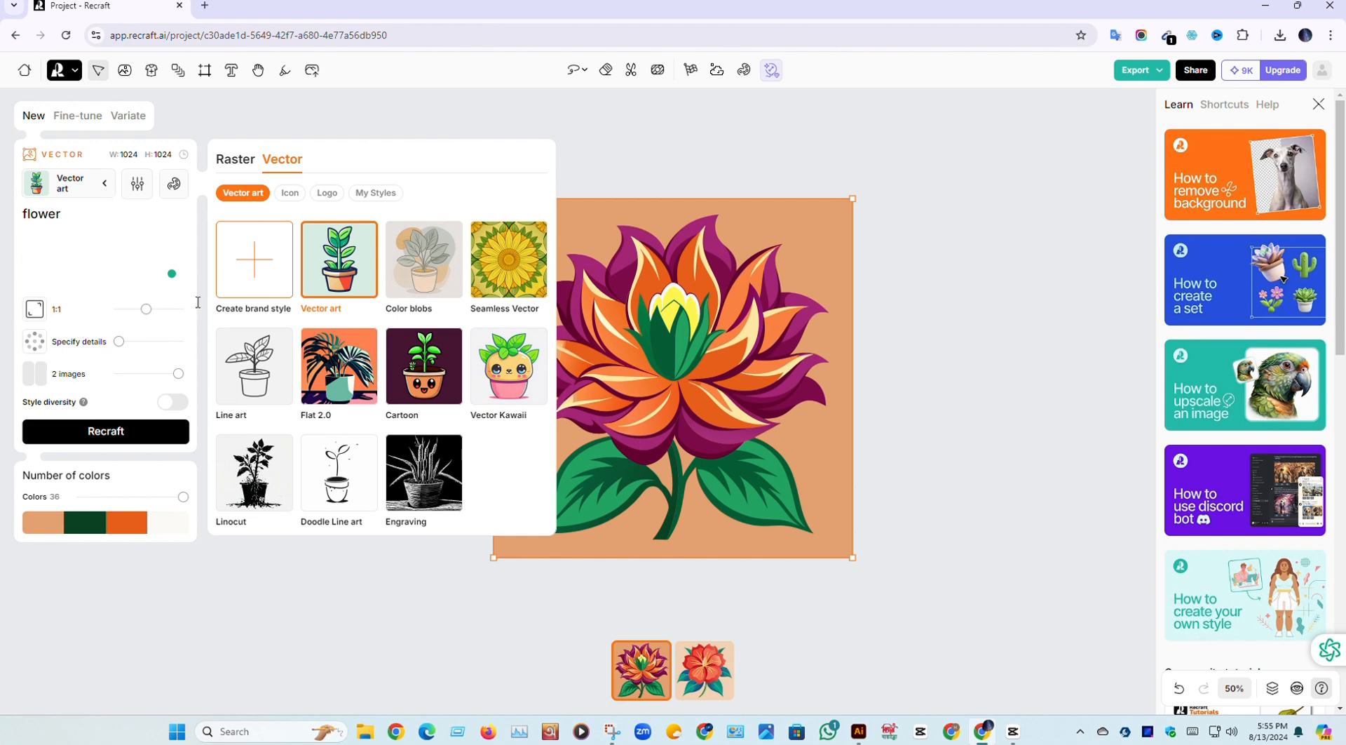
{"action": "left_click", "coordinate": [255, 399]}
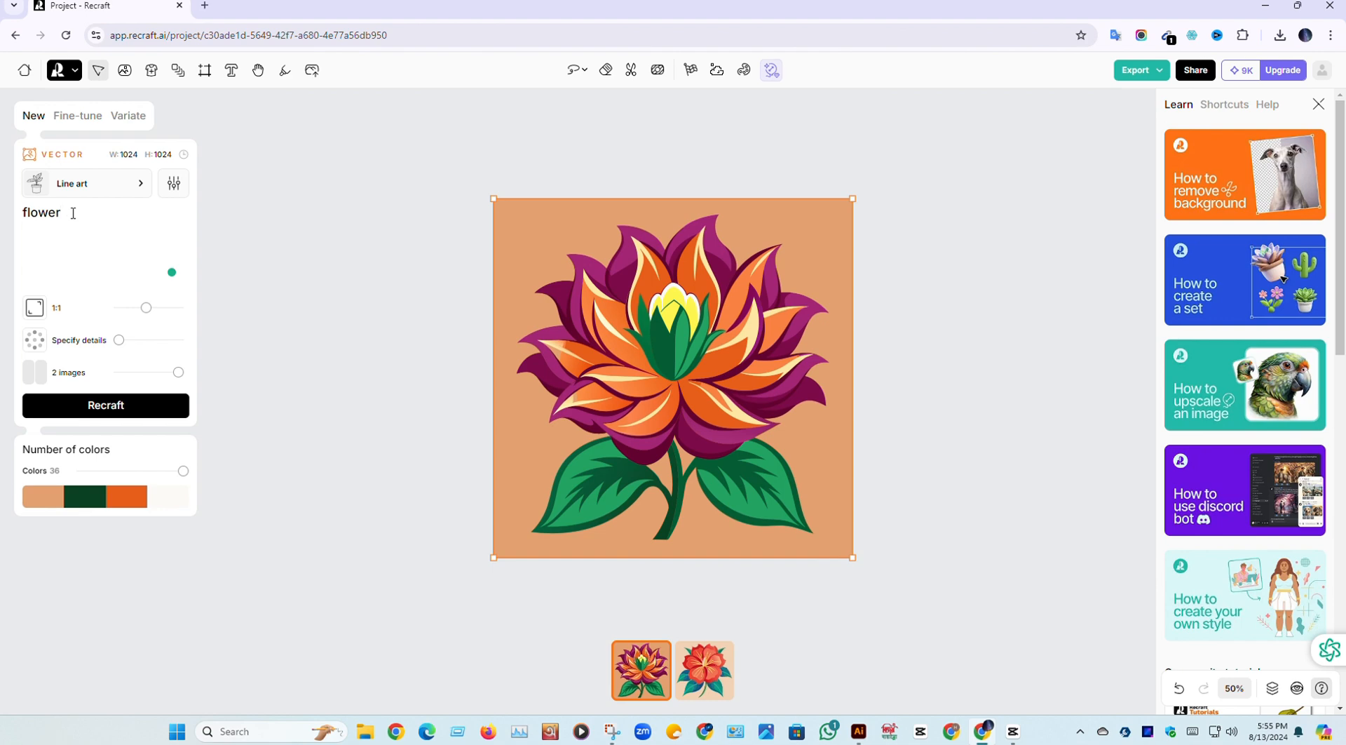
Generate two line art images from the prompt "fish" and view both variants, keeping the first one selected
{"action": "key", "text": "BackSpace"}
{"action": "key", "text": "BackSpace"}
{"action": "key", "text": "BackSpace"}
{"action": "key", "text": "BackSpace"}
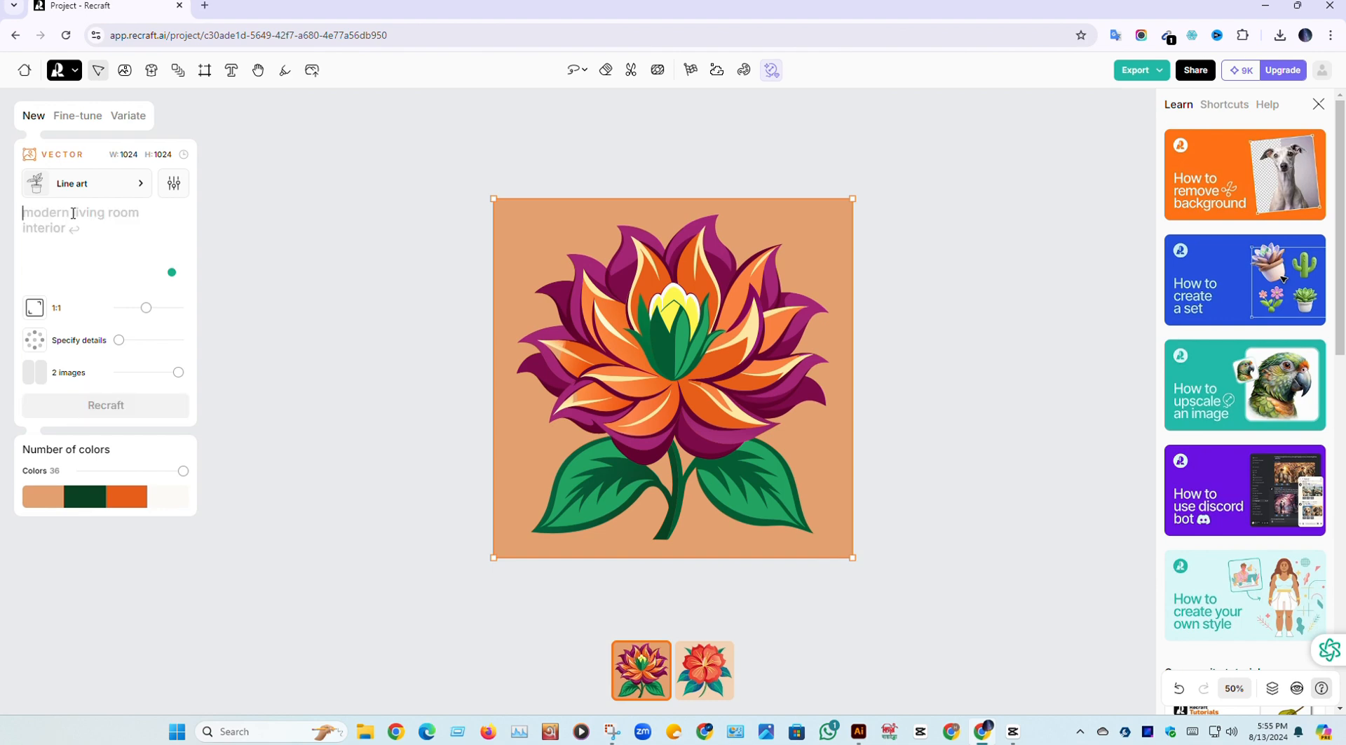
{"action": "type", "text": "f"}
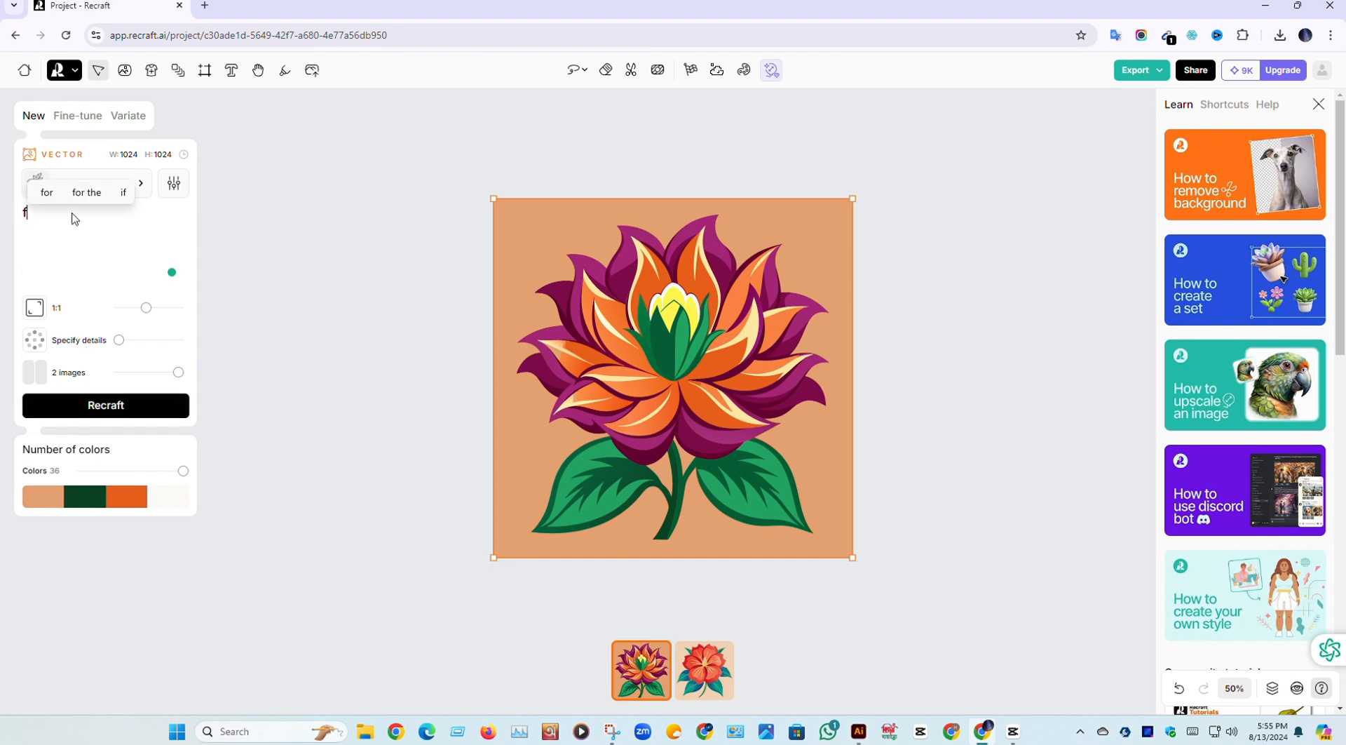
{"action": "type", "text": "ish"}
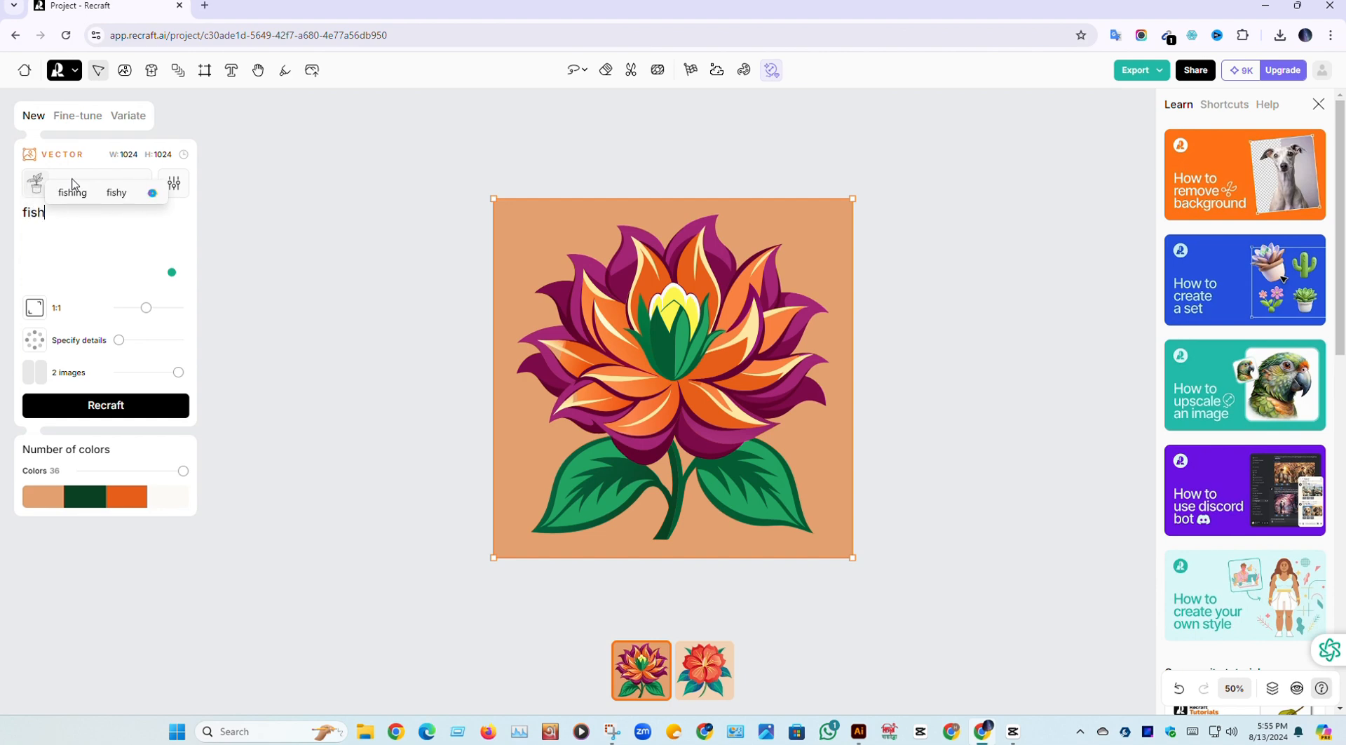
{"action": "left_click", "coordinate": [102, 406]}
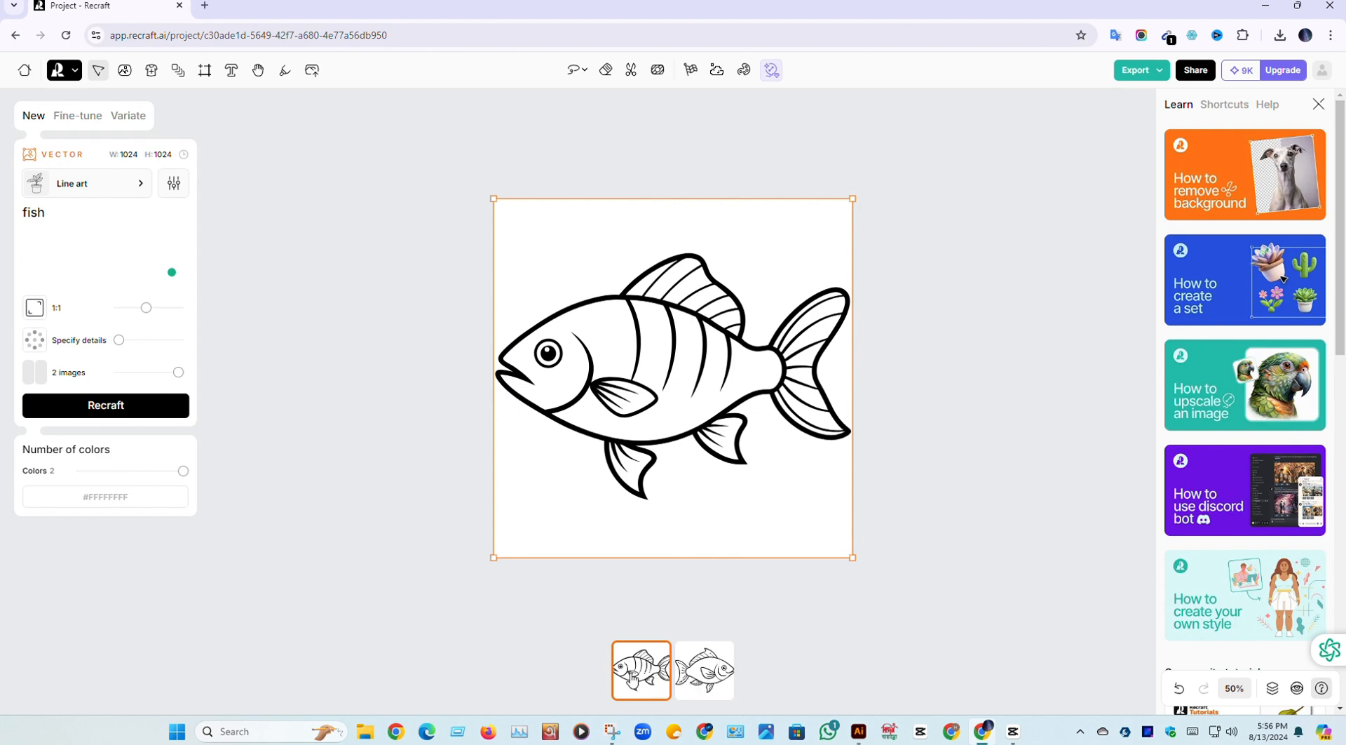
{"action": "left_click", "coordinate": [710, 667]}
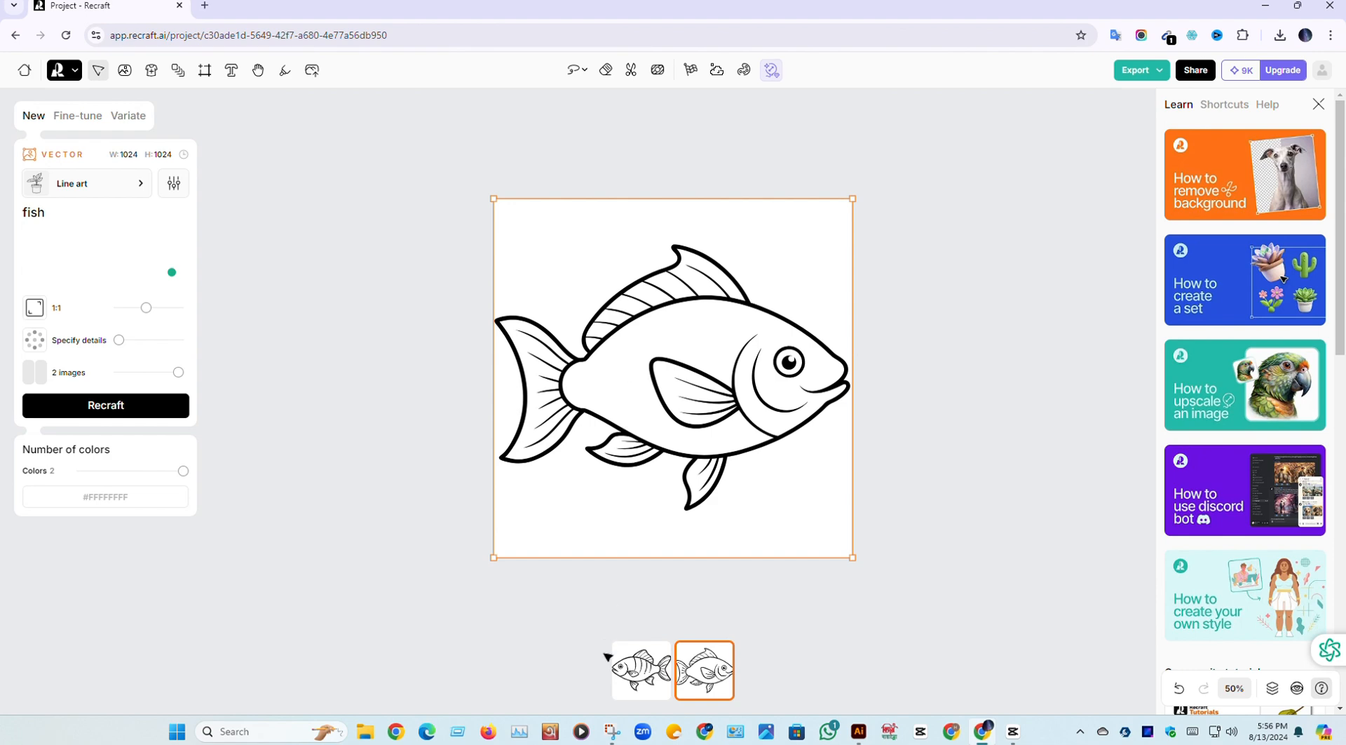
{"action": "left_click", "coordinate": [619, 675]}
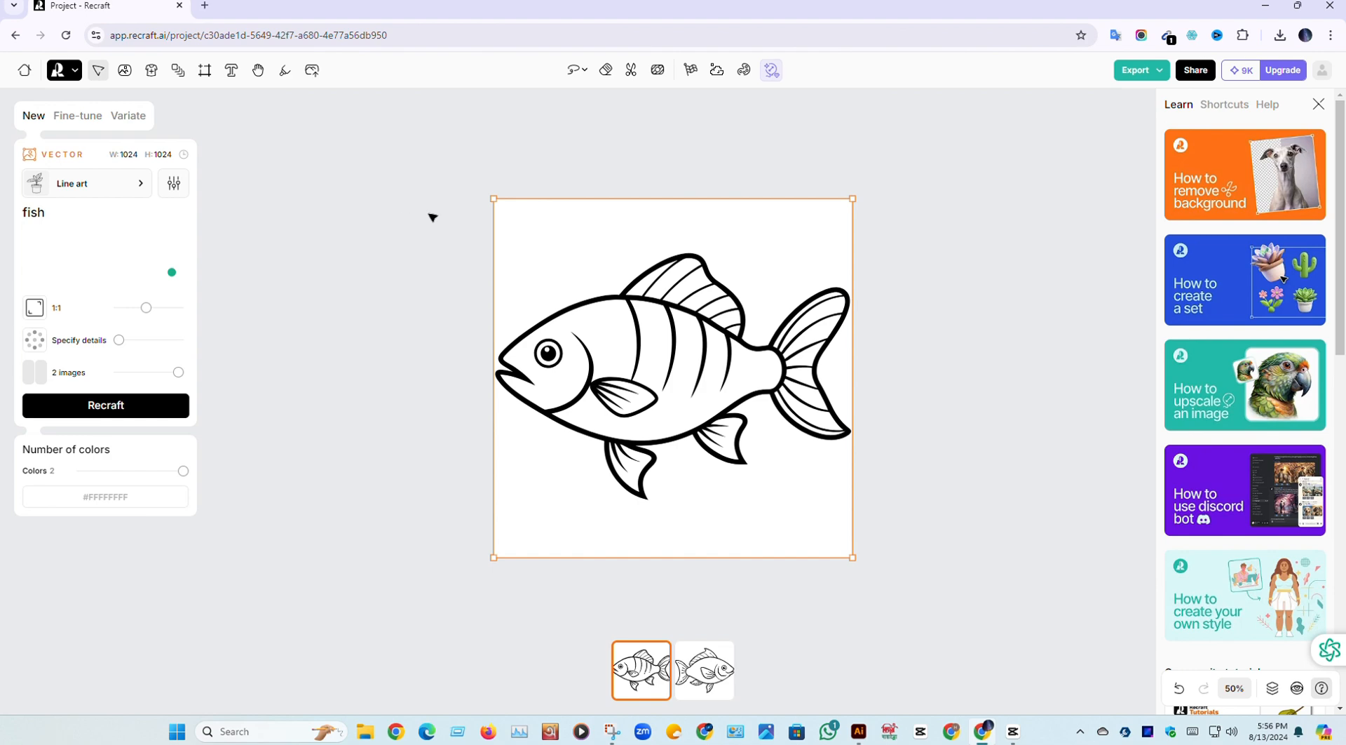
Generate two images from the prompt "bird" in the Cartoon vector style and view both variants, keeping the first one selected
{"action": "left_click", "coordinate": [140, 185]}
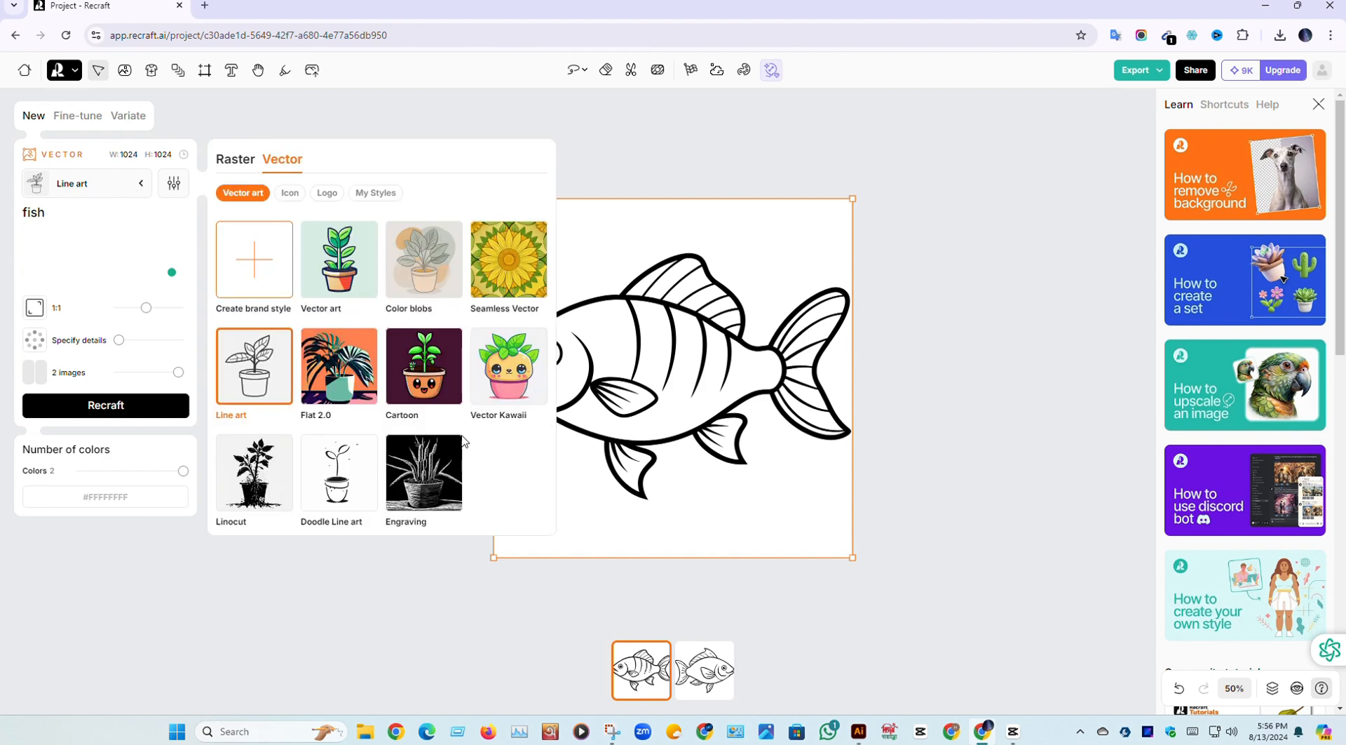
{"action": "left_click", "coordinate": [449, 373]}
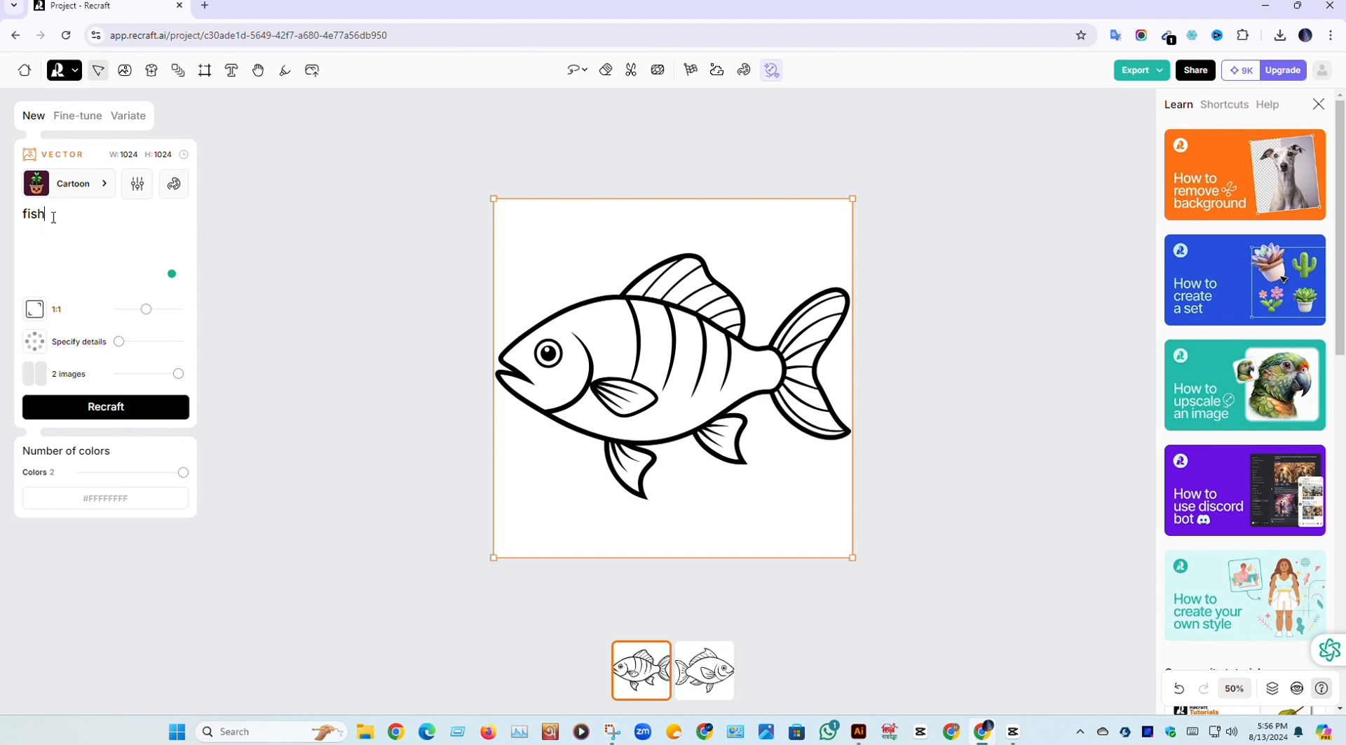
{"action": "key", "text": "BackSpace"}
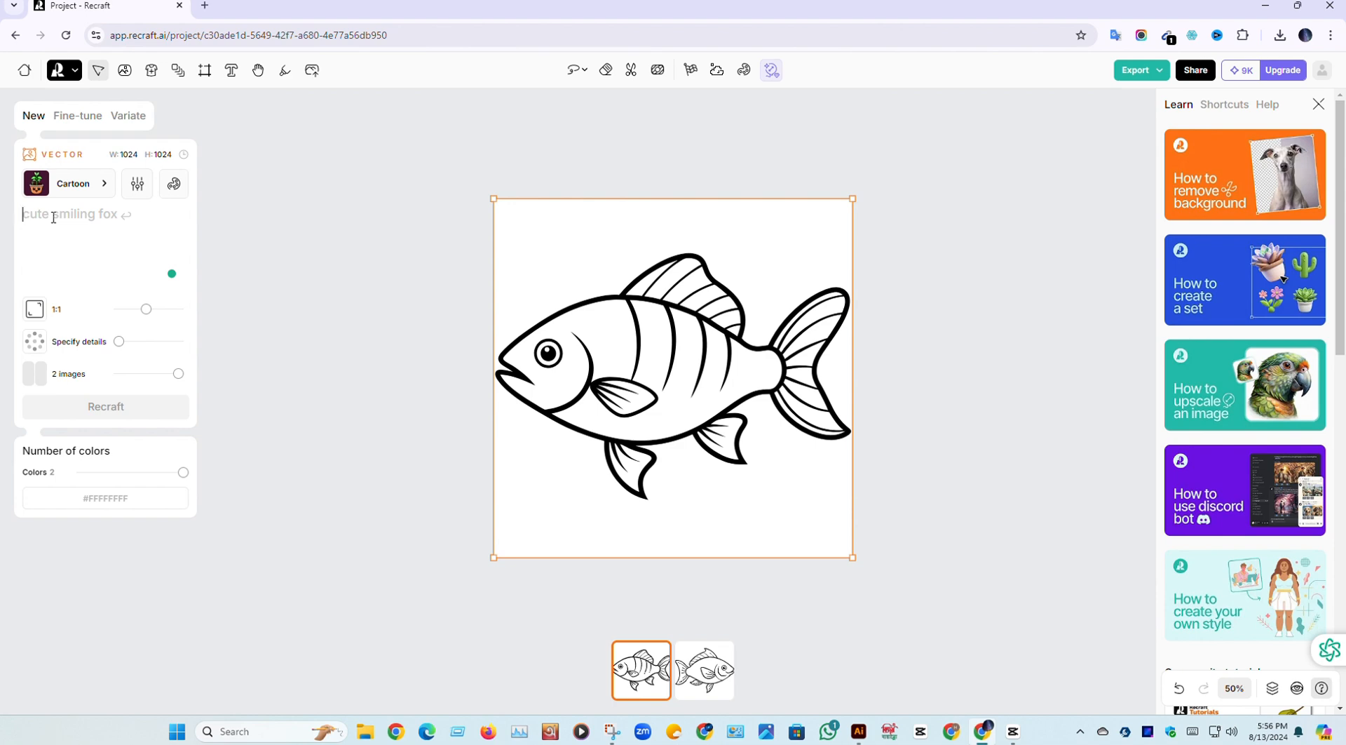
{"action": "type", "text": "bird"}
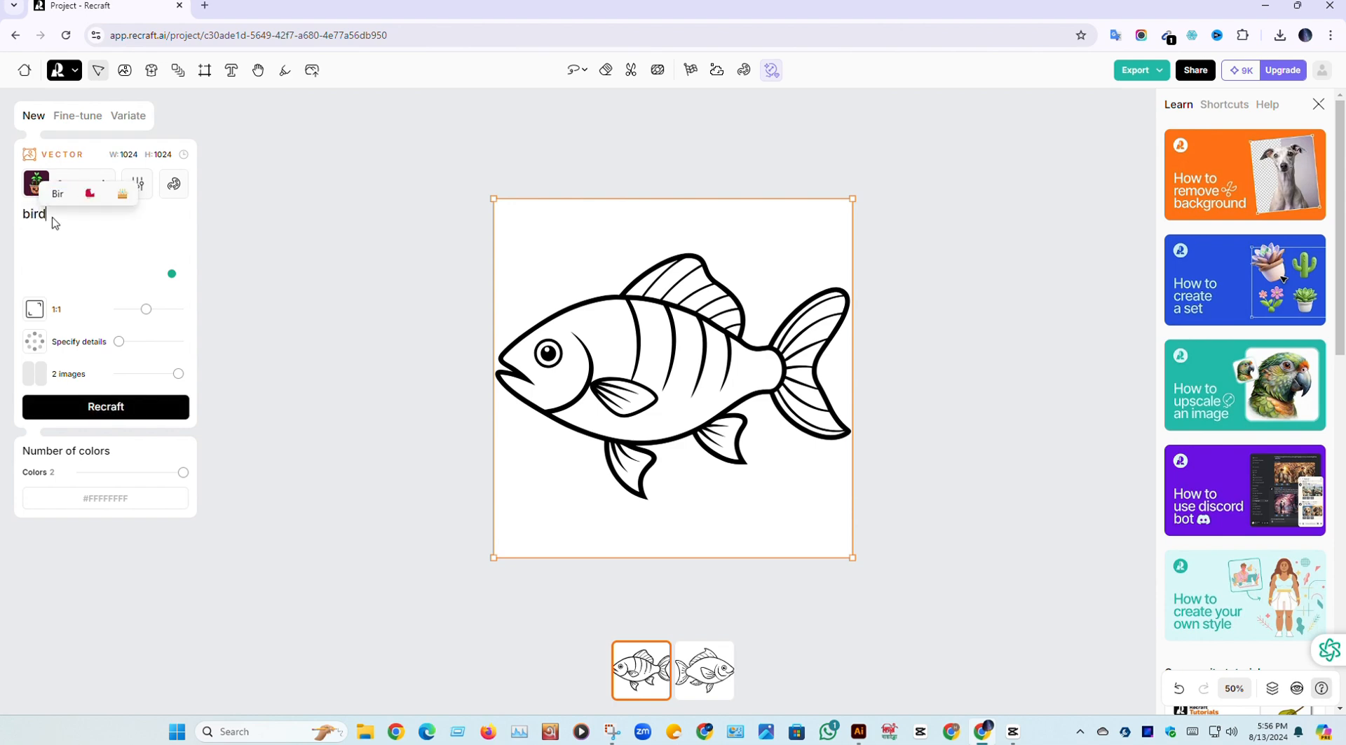
{"action": "left_click", "coordinate": [104, 414]}
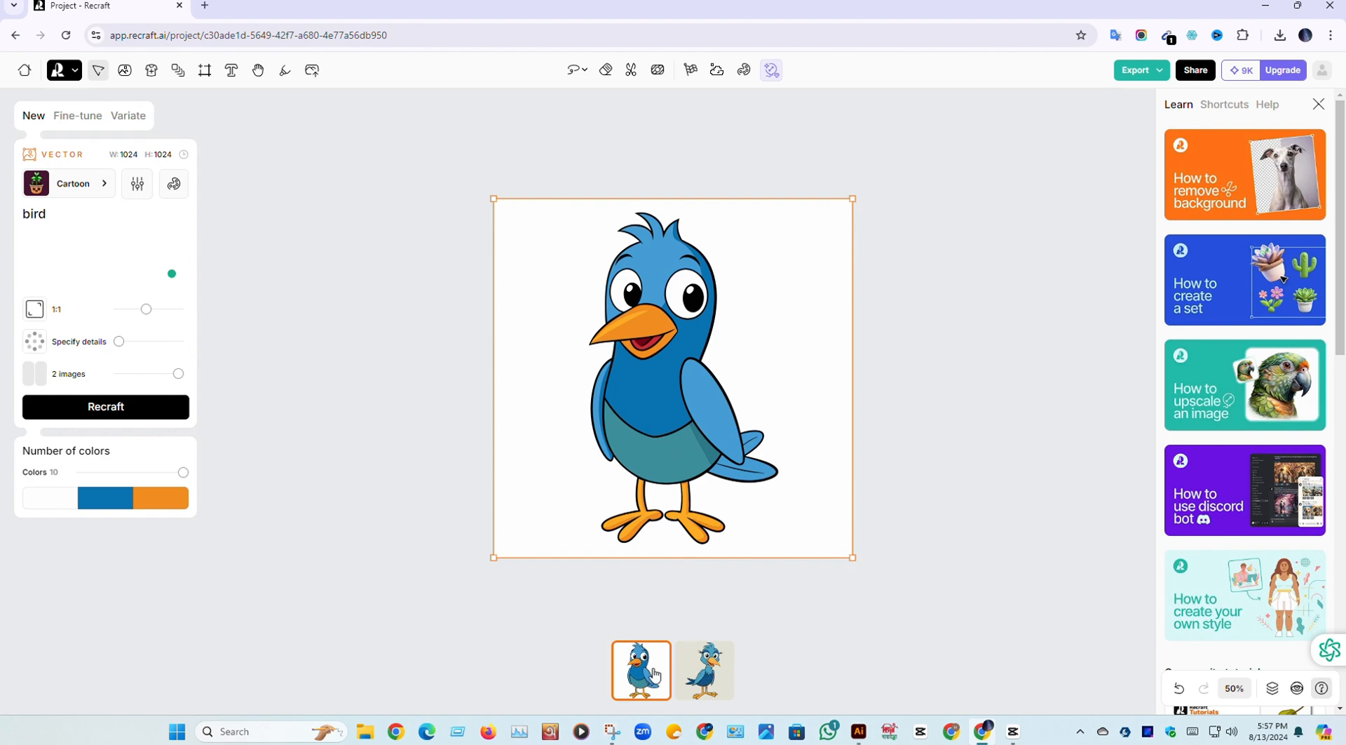
{"action": "left_click", "coordinate": [720, 676]}
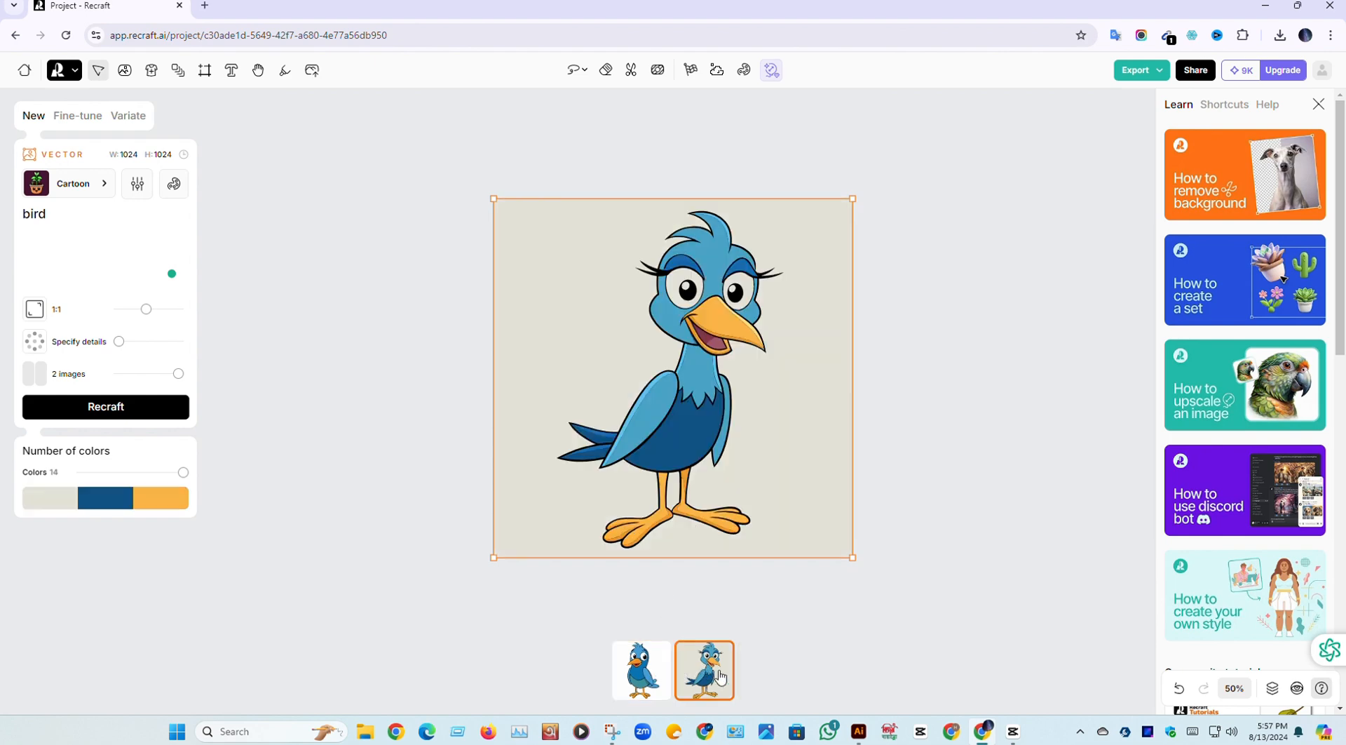
{"action": "left_click", "coordinate": [647, 675]}
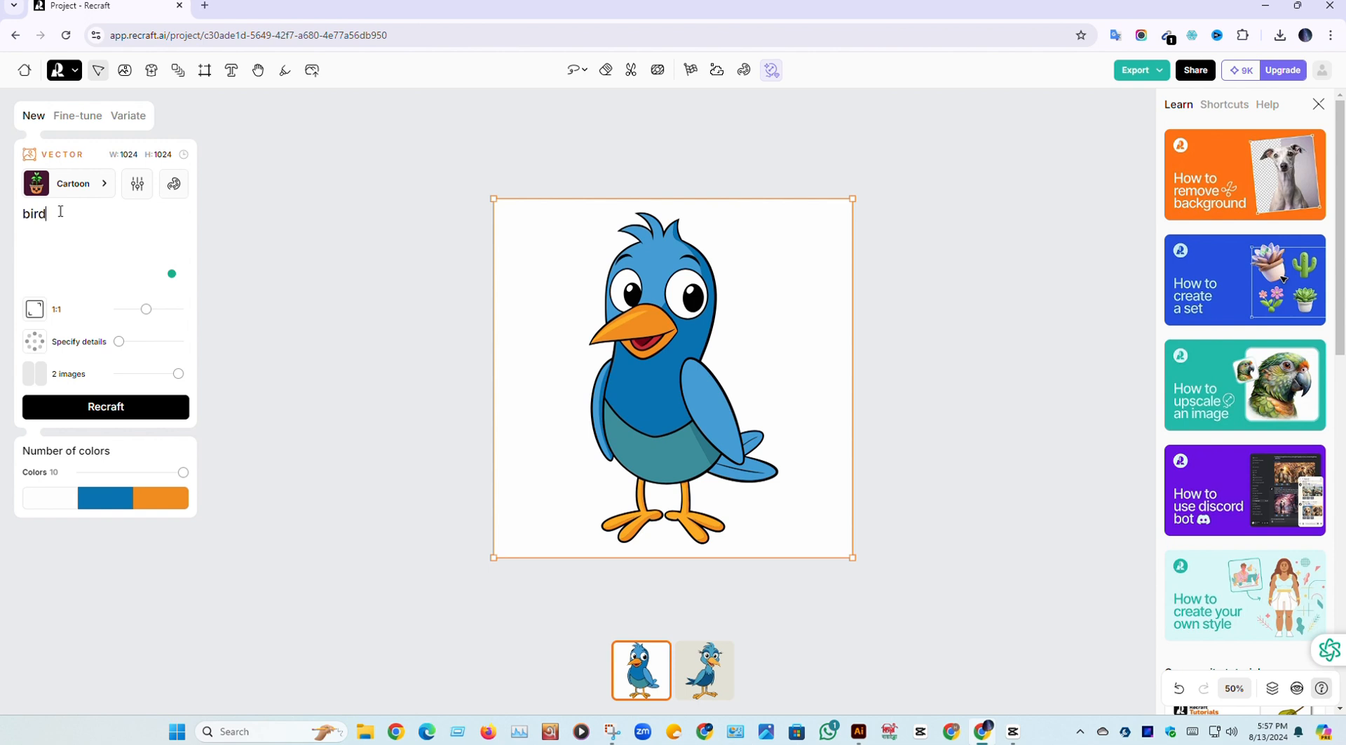
Generate two cartoon images from the prompt "fish" and view both variants, keeping the first one selected
{"action": "key", "text": "BackSpace"}
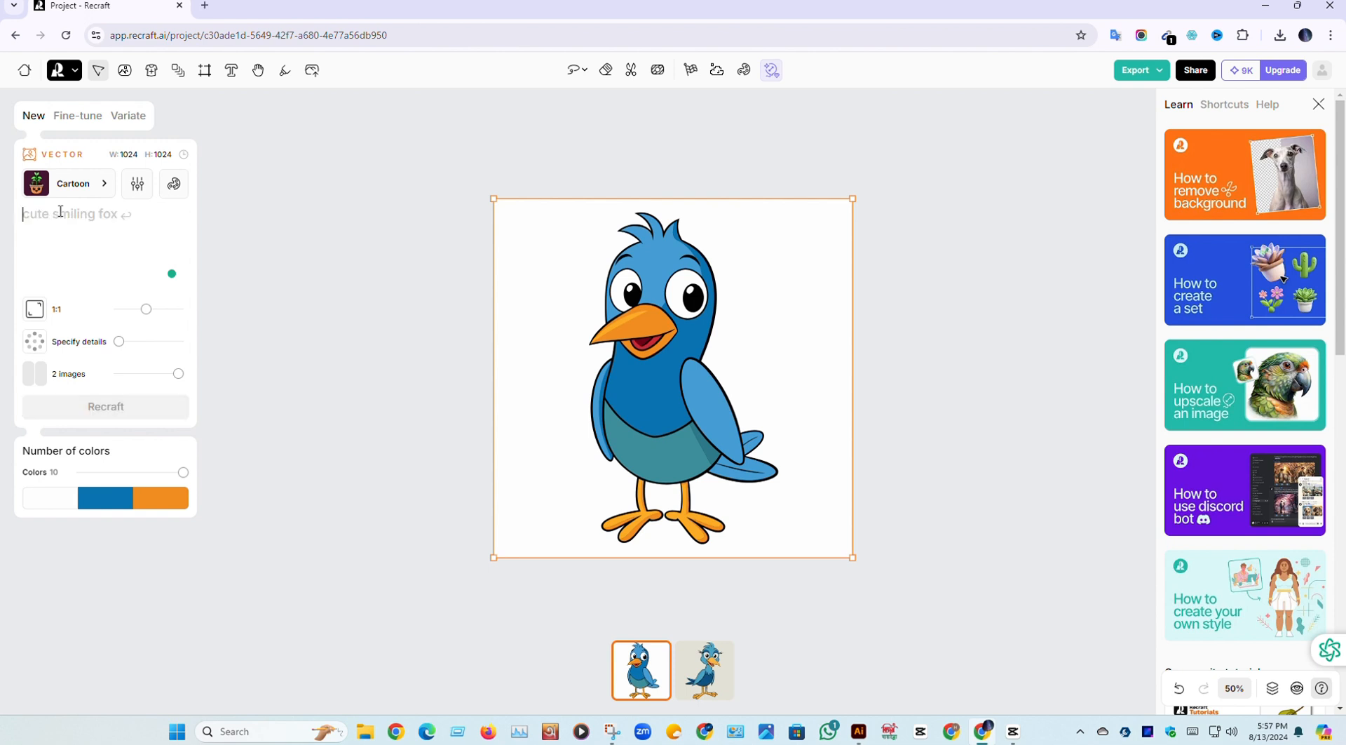
{"action": "type", "text": "fish"}
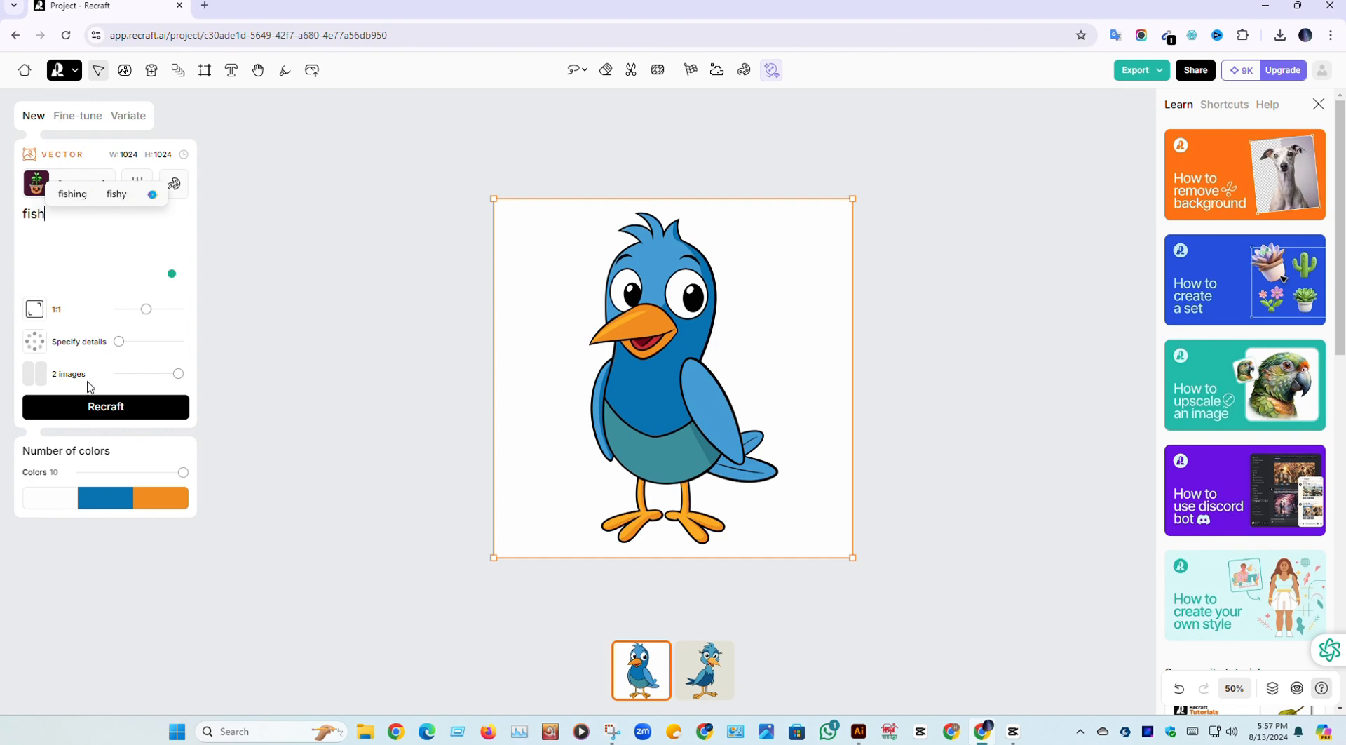
{"action": "left_click", "coordinate": [101, 409]}
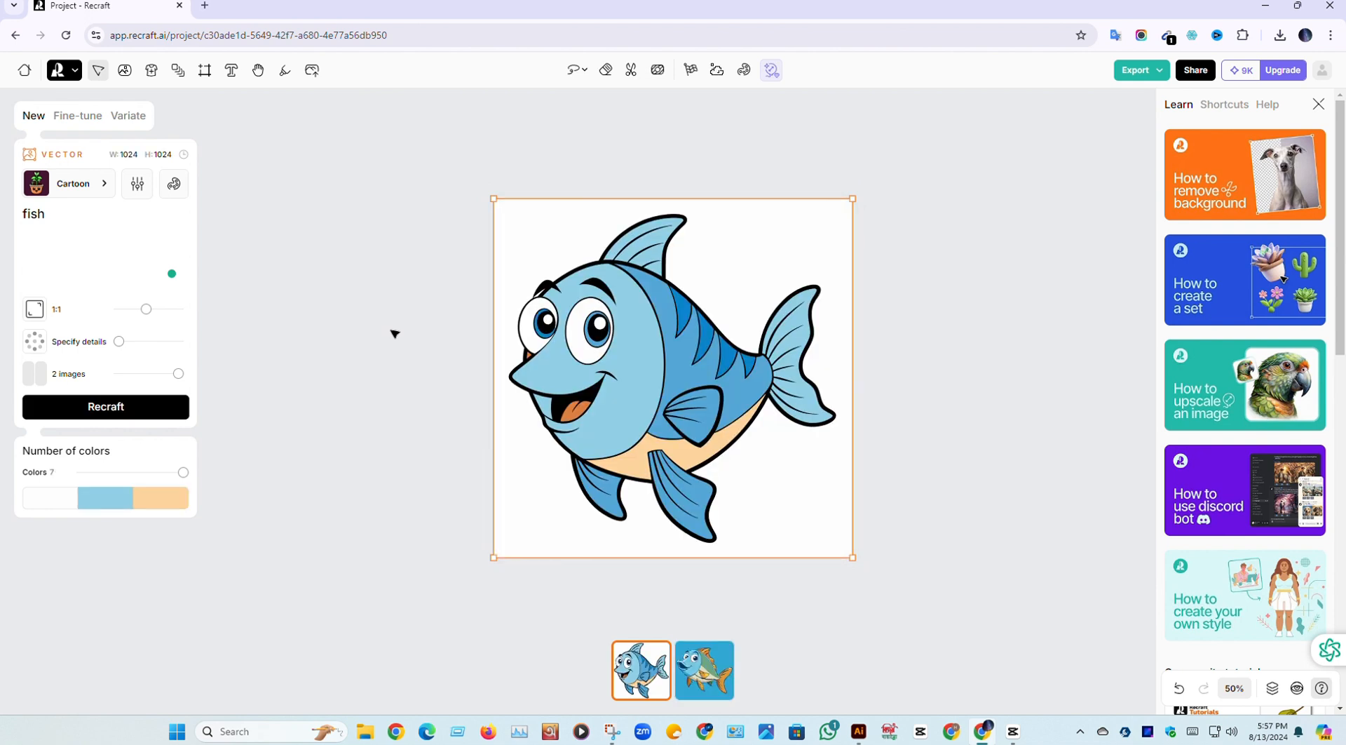
{"action": "left_click", "coordinate": [698, 680]}
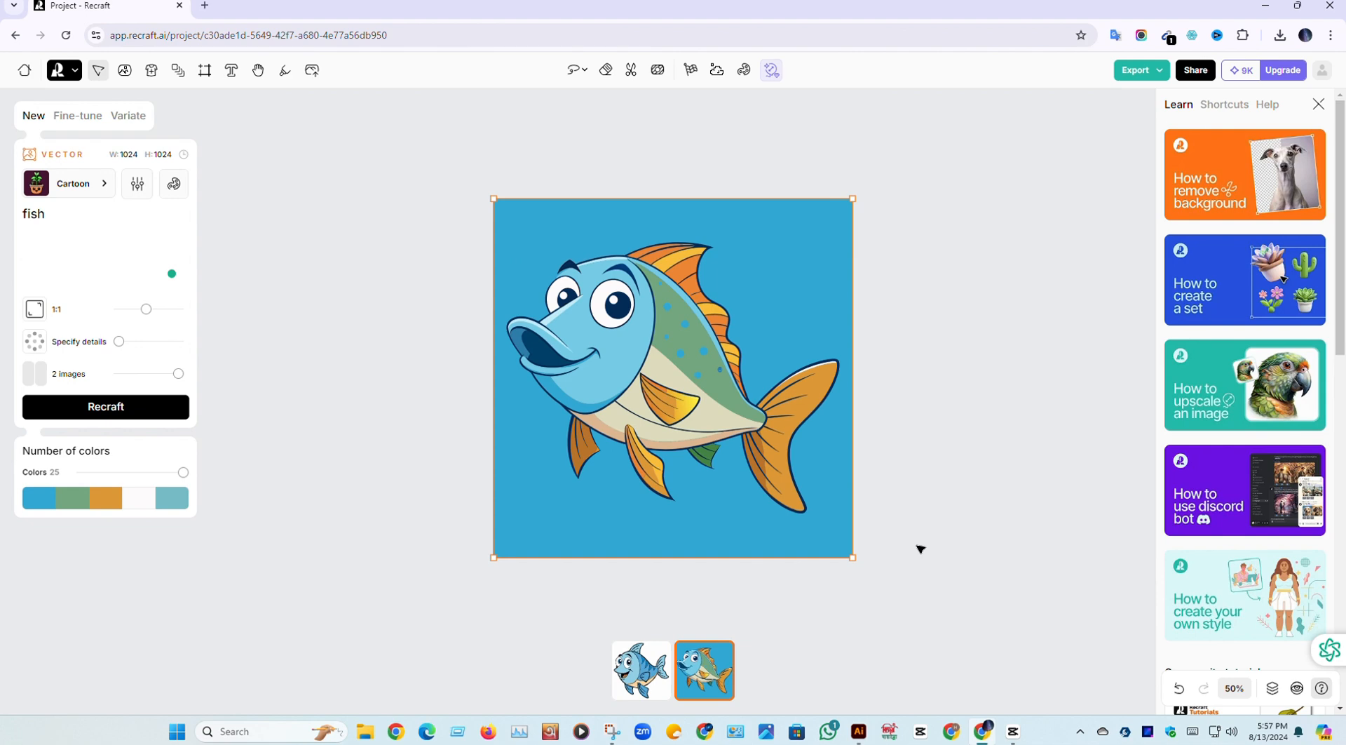
{"action": "left_click", "coordinate": [644, 691]}
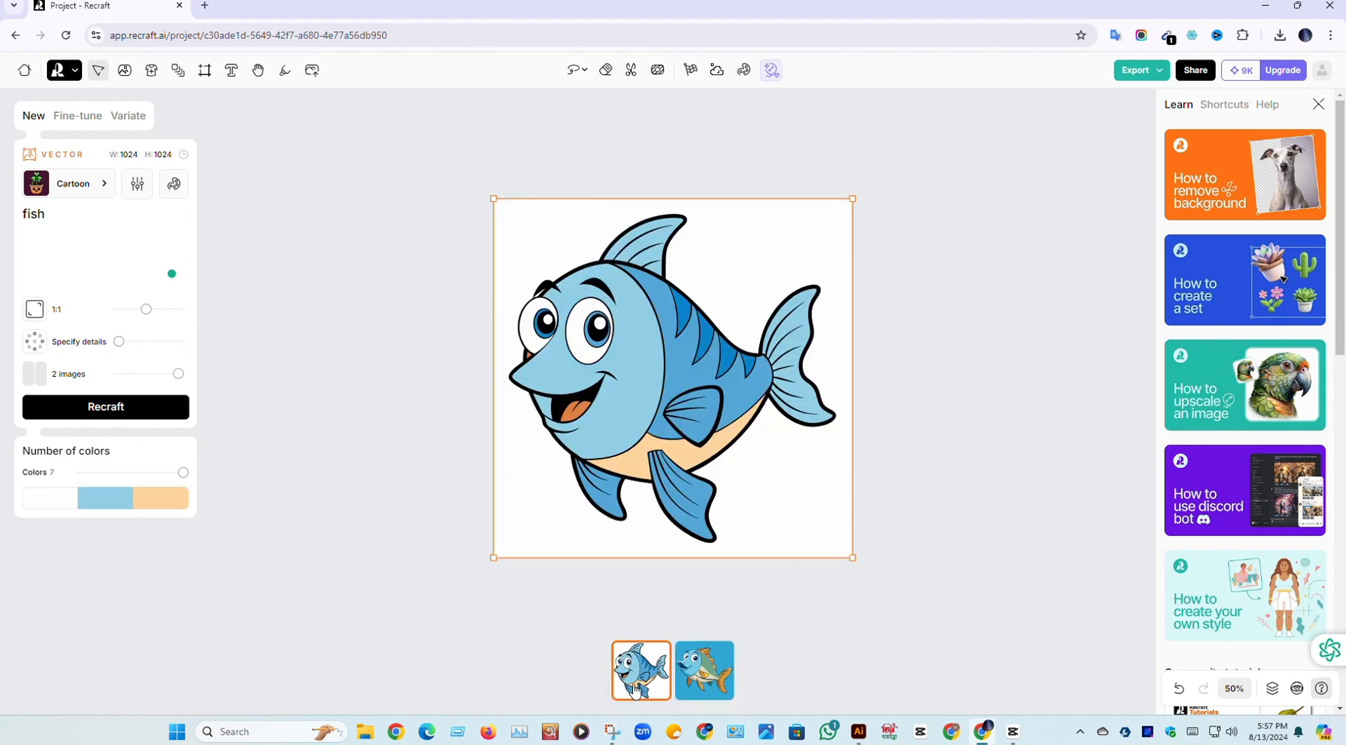
Try the blue, pink and yellow palette on the cartoon fish and recolor it with the purple palette instead
{"action": "left_click", "coordinate": [96, 505]}
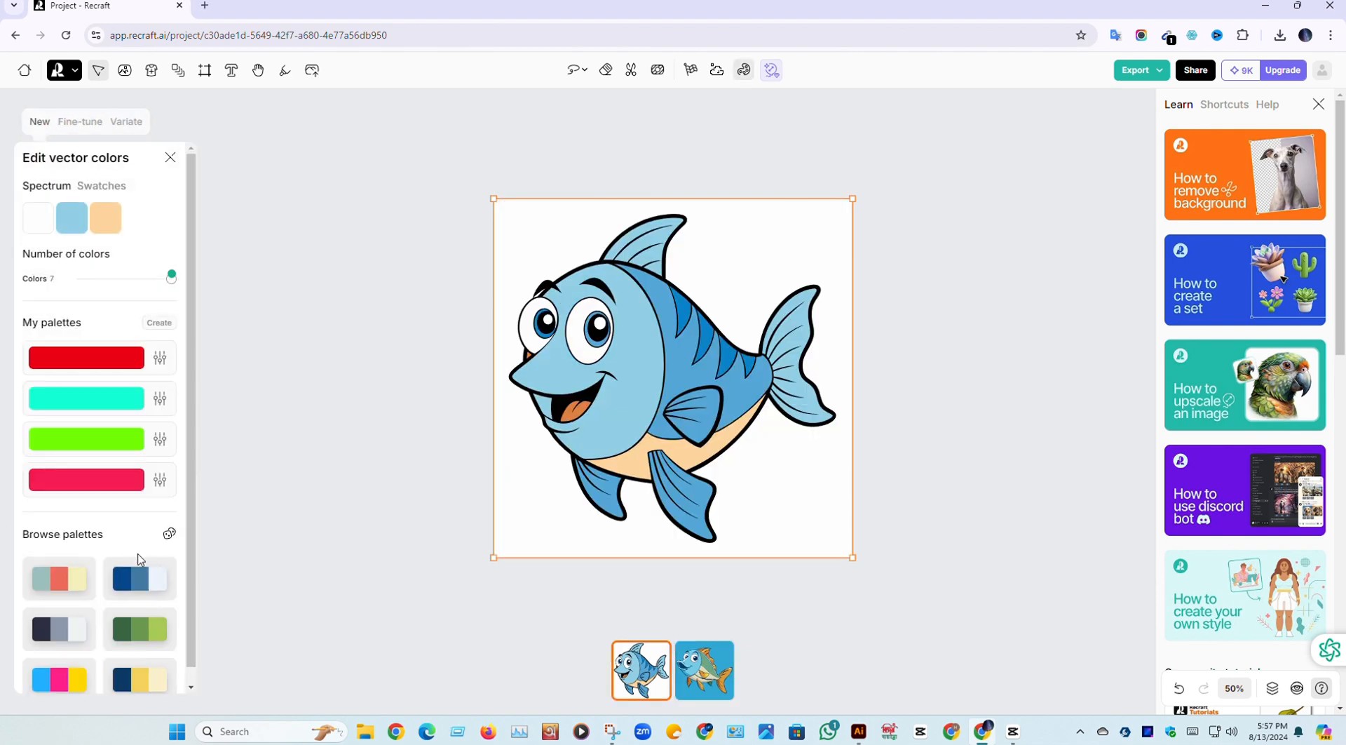
{"action": "left_click", "coordinate": [60, 680]}
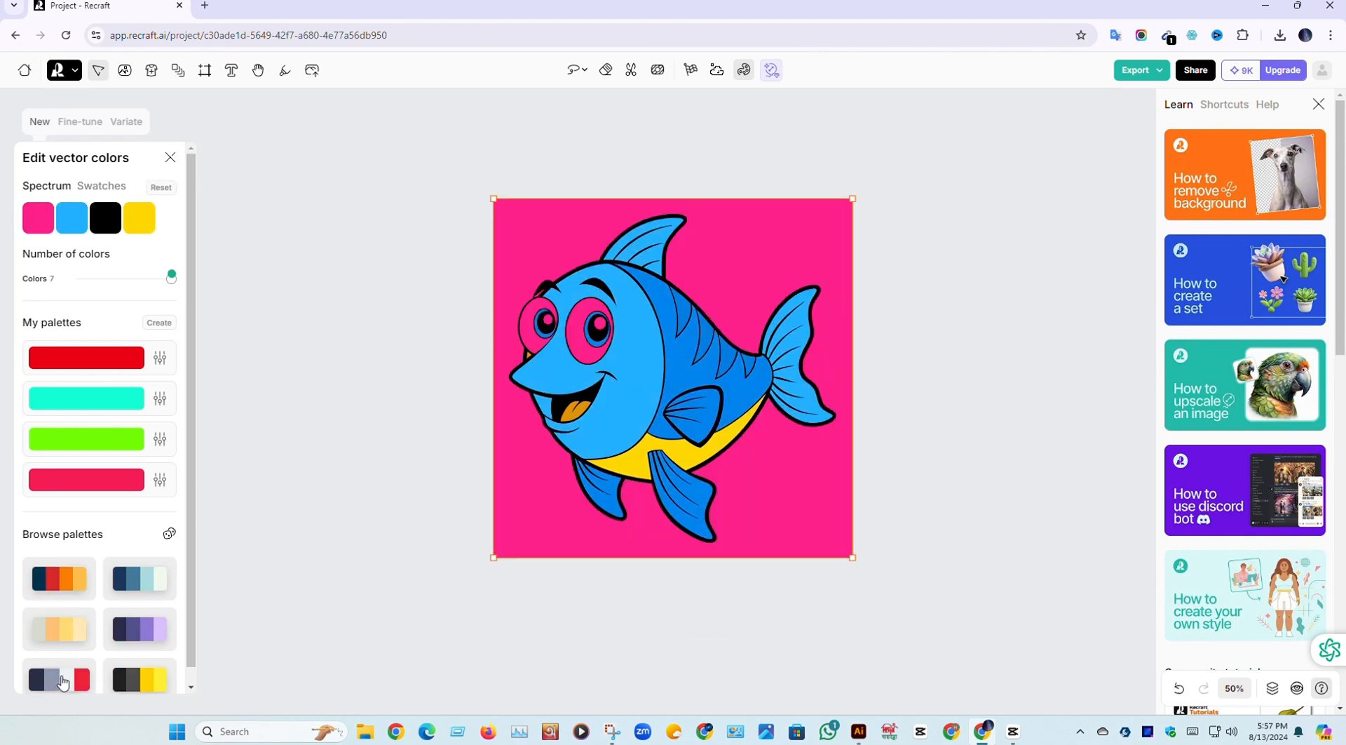
{"action": "left_click", "coordinate": [156, 631]}
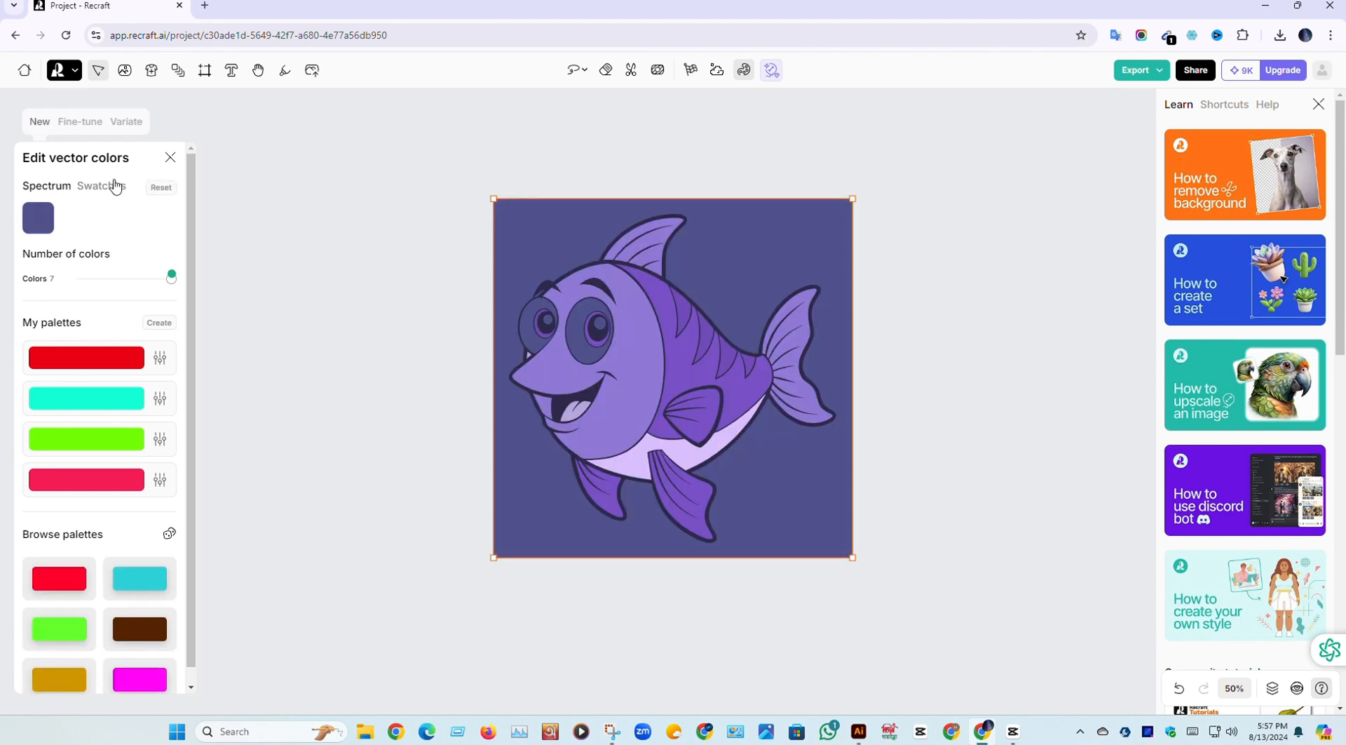
{"action": "left_click", "coordinate": [169, 160]}
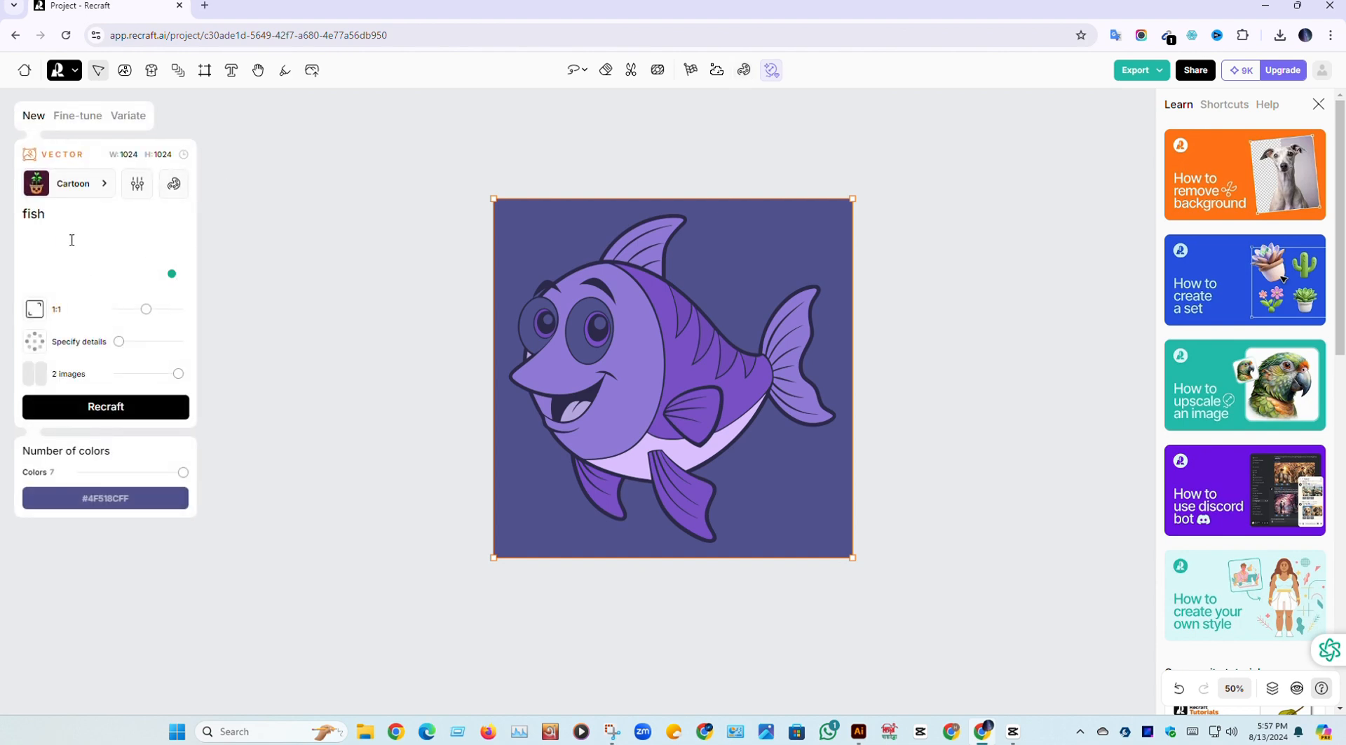
Create a brand style named "My custom style" from the image "typography---my-love--text-design (3)" in the png tree folder
{"action": "left_click", "coordinate": [104, 183]}
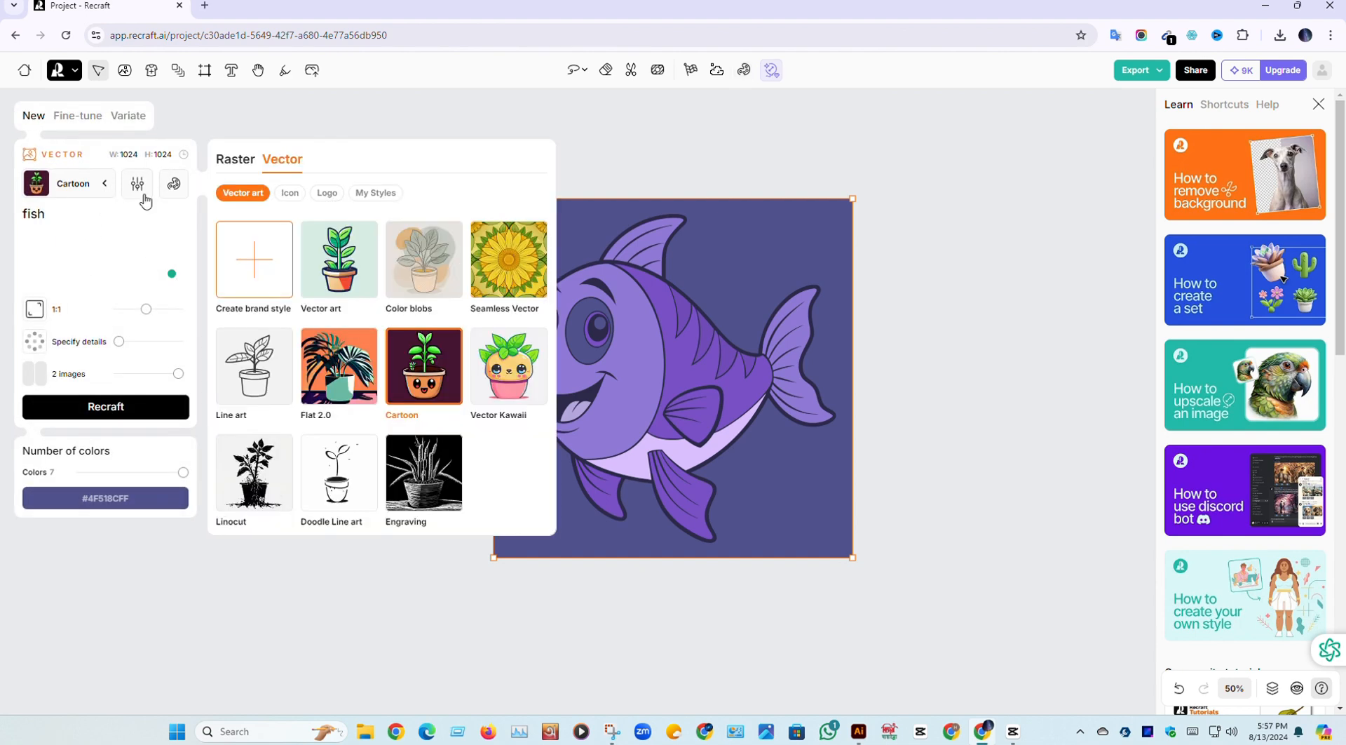
{"action": "left_click", "coordinate": [241, 258]}
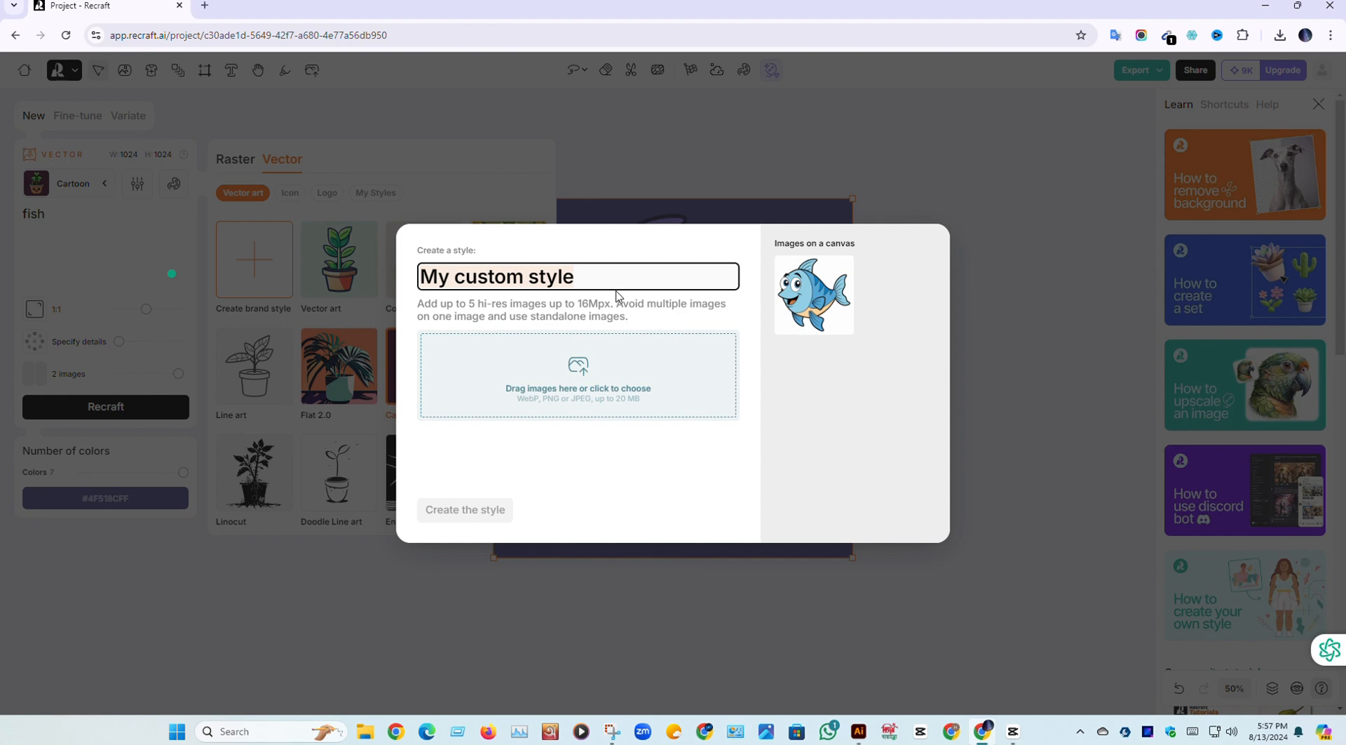
{"action": "left_click", "coordinate": [598, 370]}
{"action": "scroll", "coordinate": [358, 176], "scroll_direction": "down", "scroll_amount": 1}
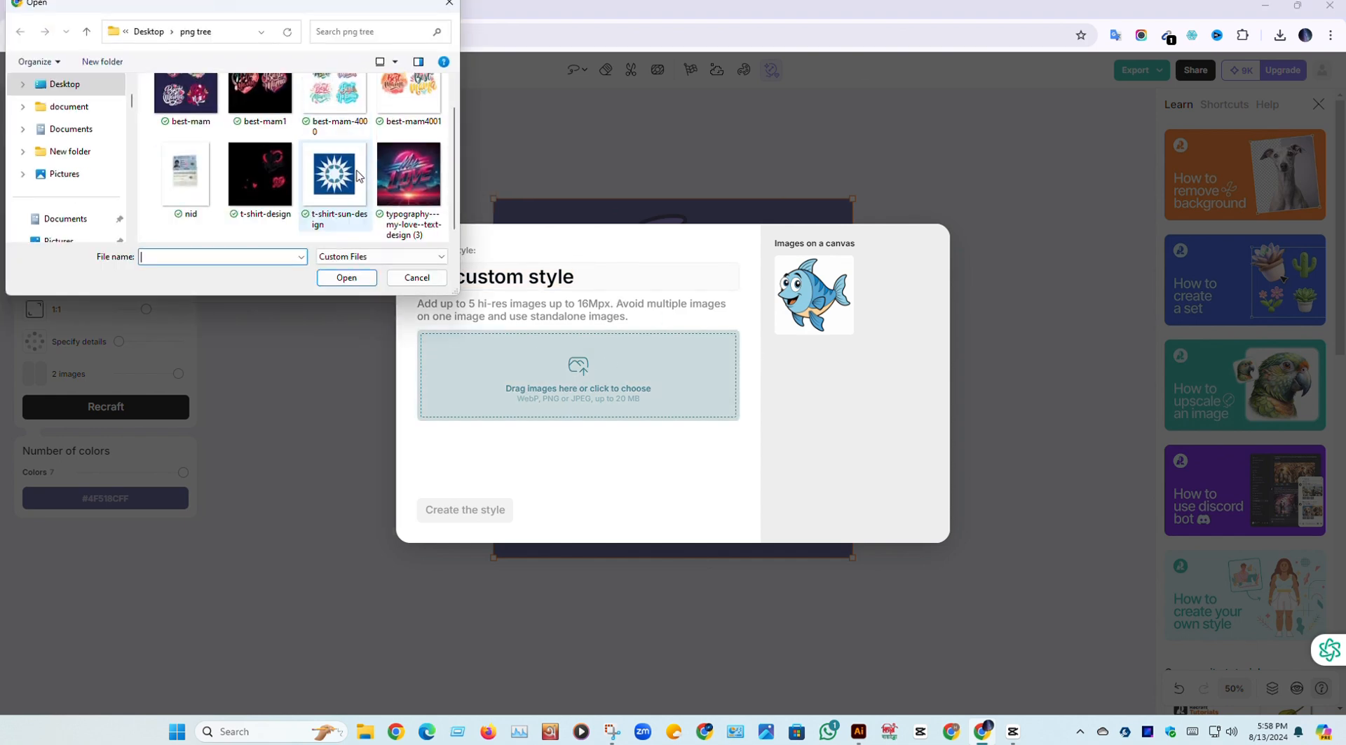
{"action": "scroll", "coordinate": [403, 182], "scroll_direction": "up", "scroll_amount": 1}
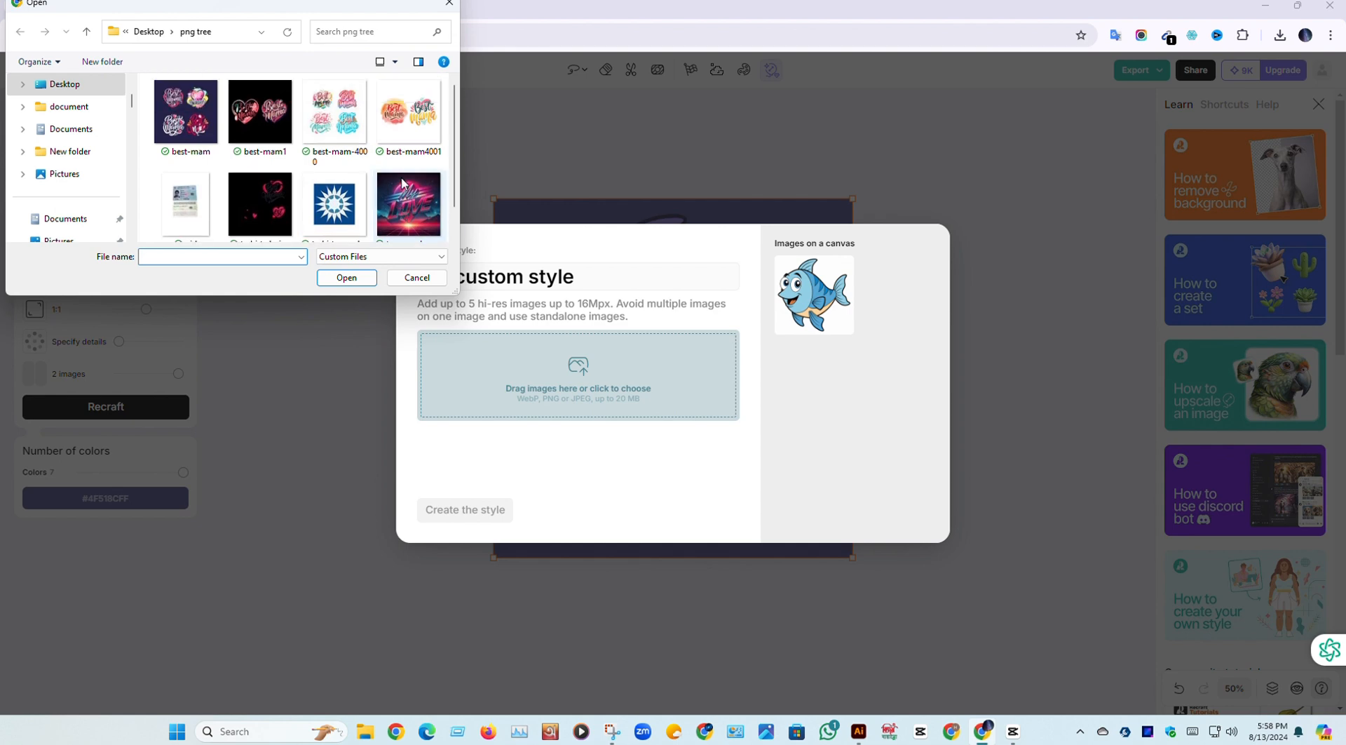
{"action": "left_click", "coordinate": [419, 198]}
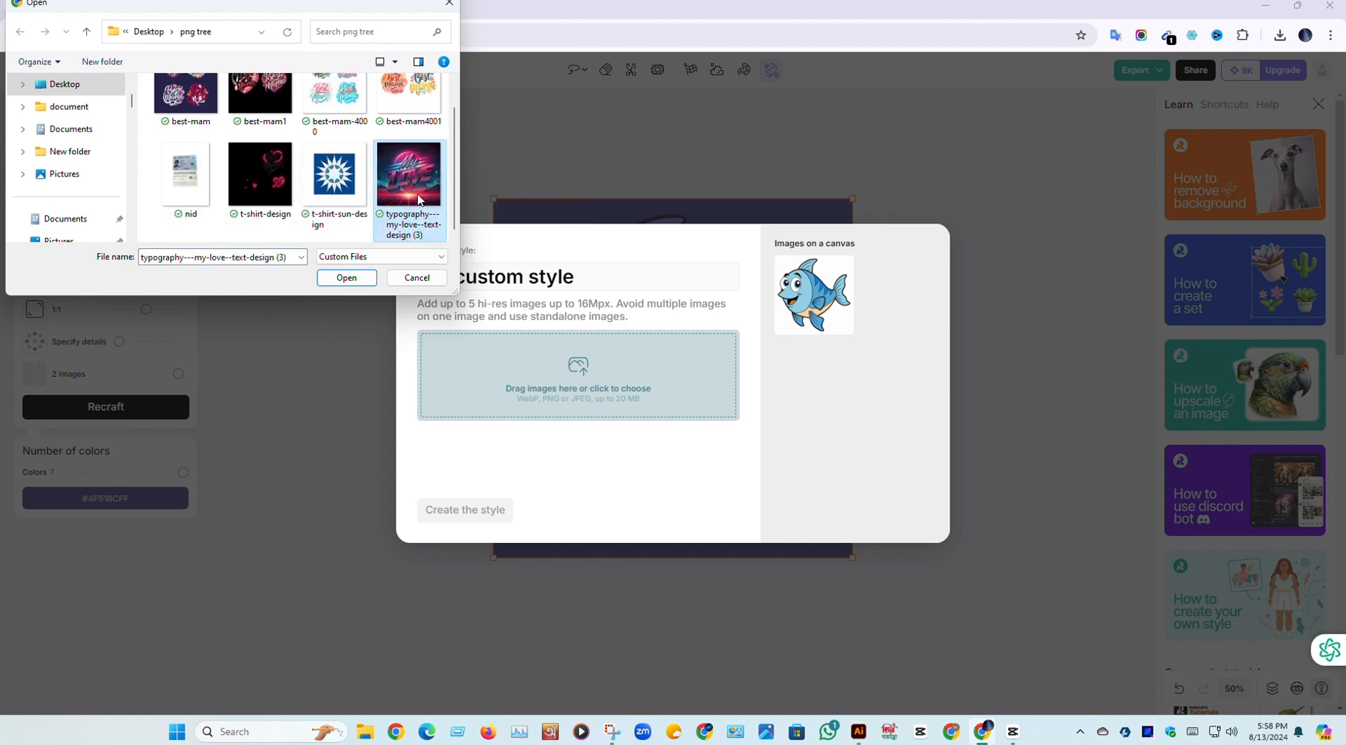
{"action": "left_click", "coordinate": [347, 277]}
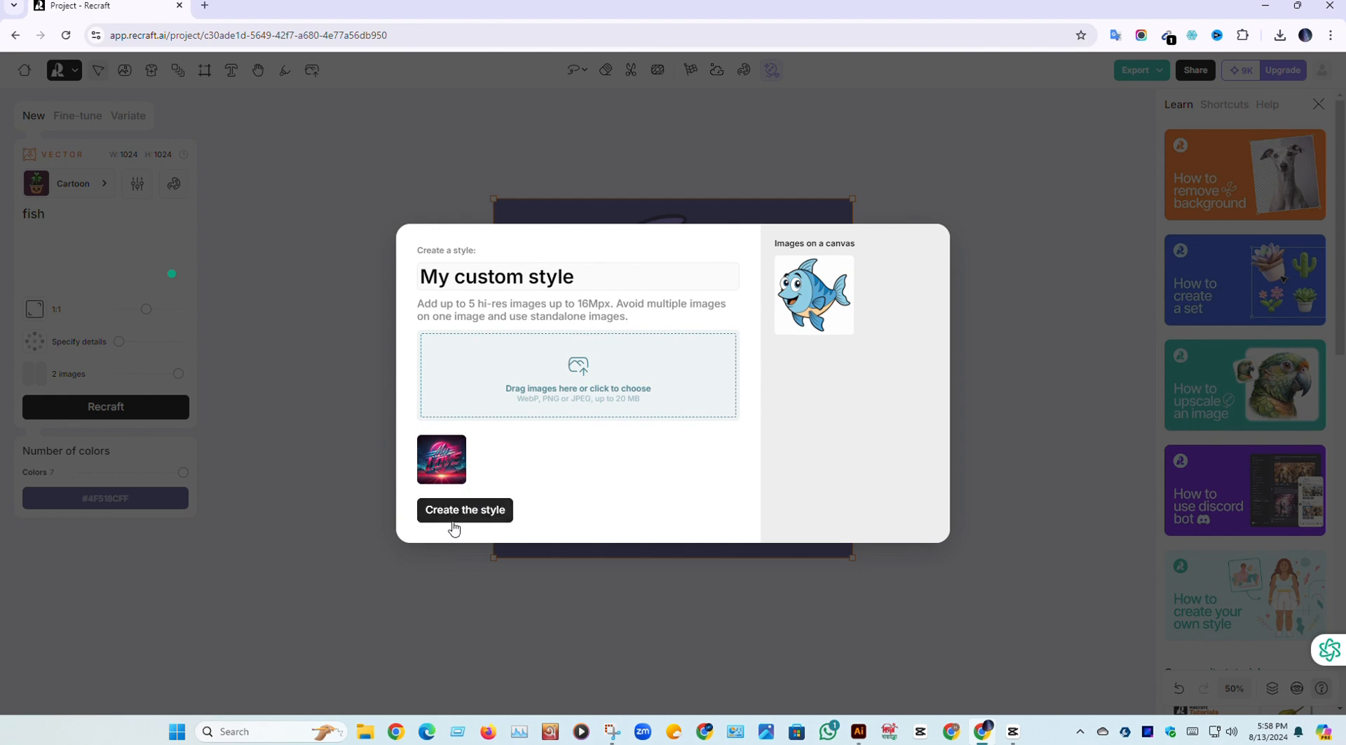
{"action": "left_click", "coordinate": [476, 517]}
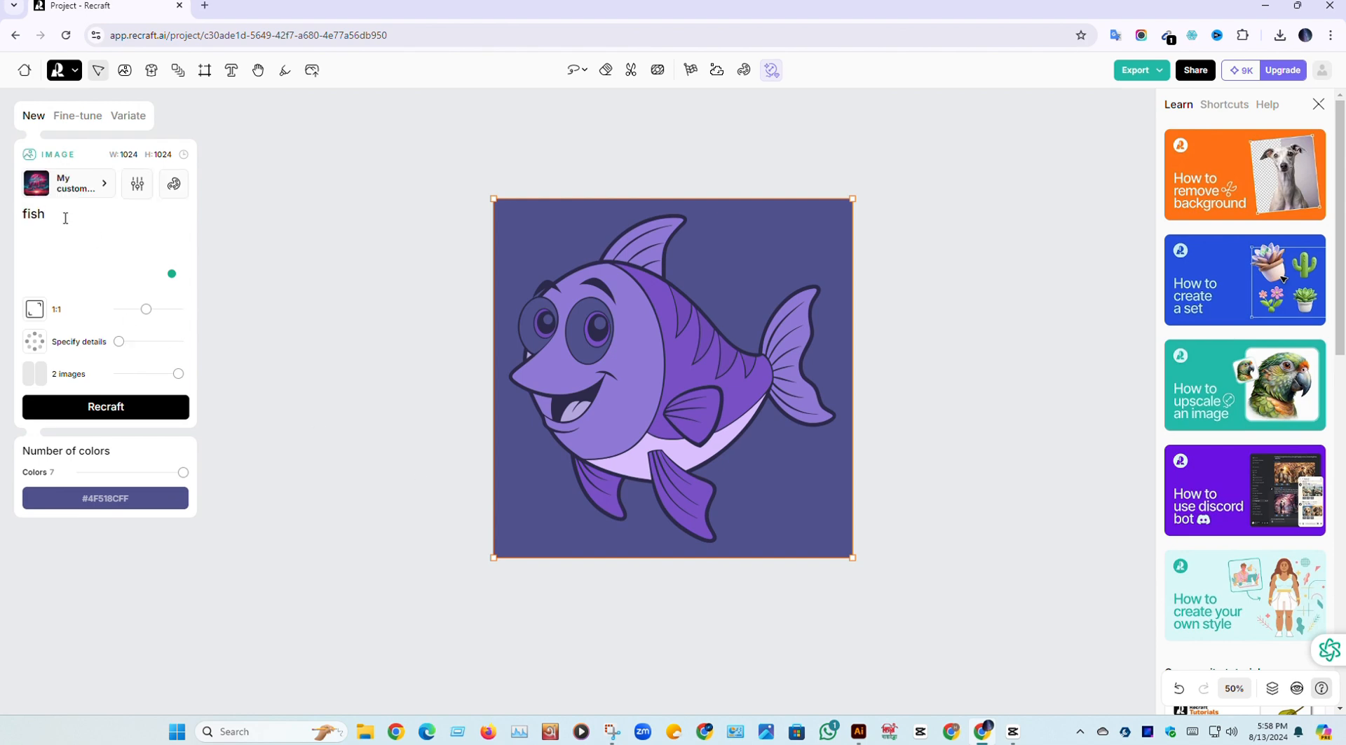
Replace the prompt with "typography with ext desing" and generate two images in the custom brand style
{"action": "key", "text": "BackSpace"}
{"action": "key", "text": "BackSpace"}
{"action": "key", "text": "BackSpace"}
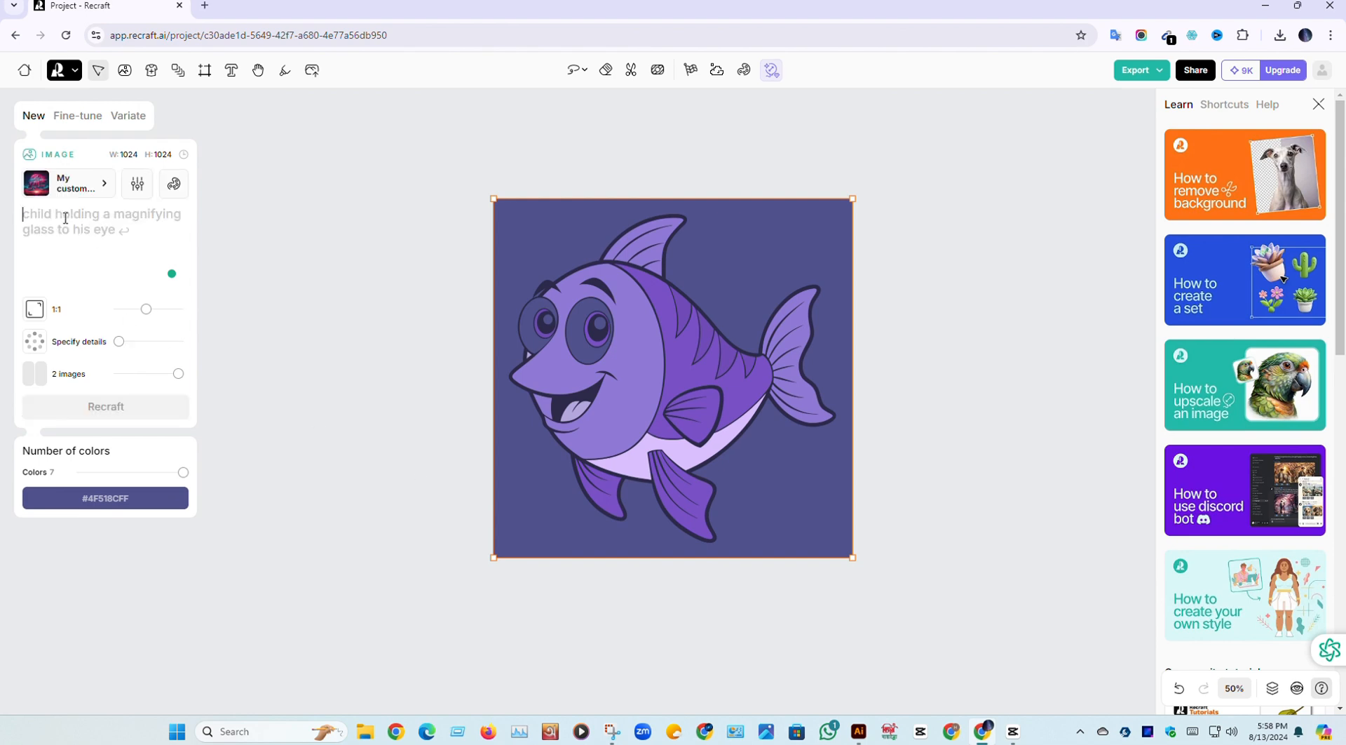
{"action": "type", "text": "t"}
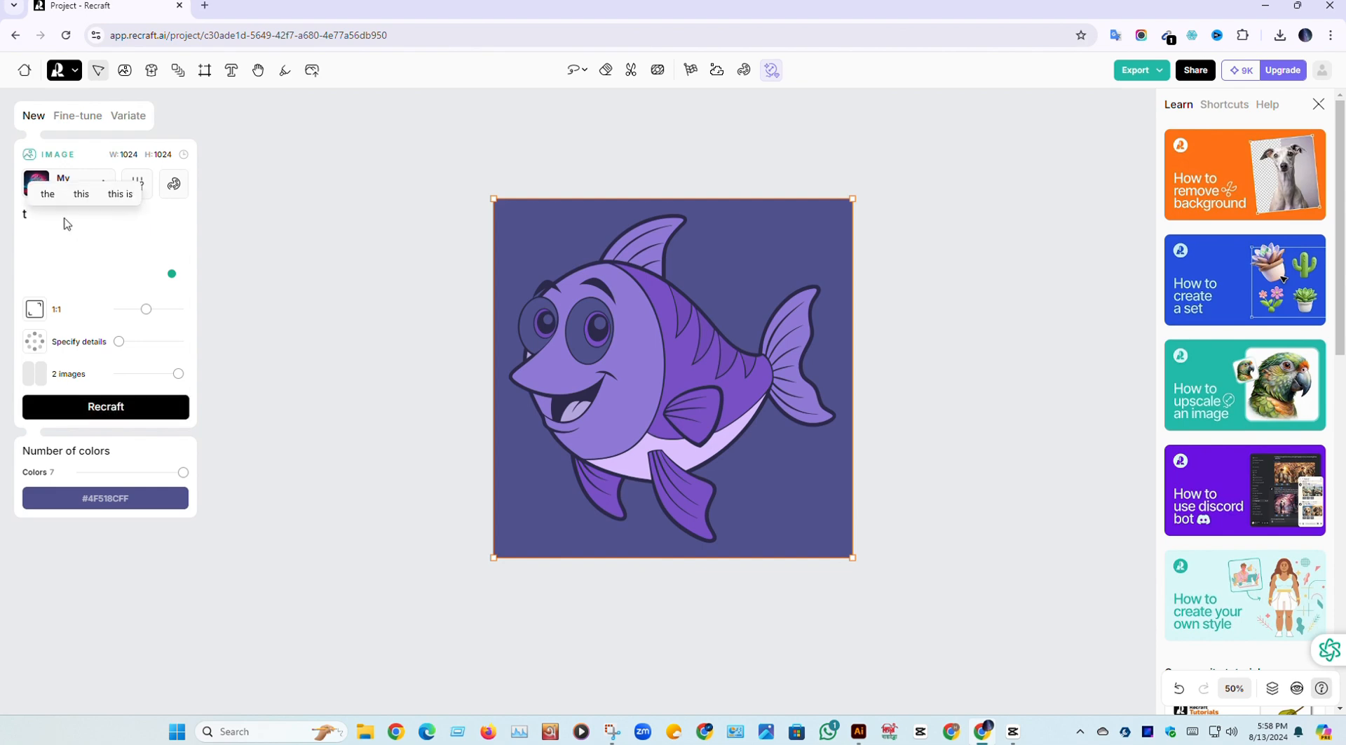
{"action": "type", "text": "ypo"}
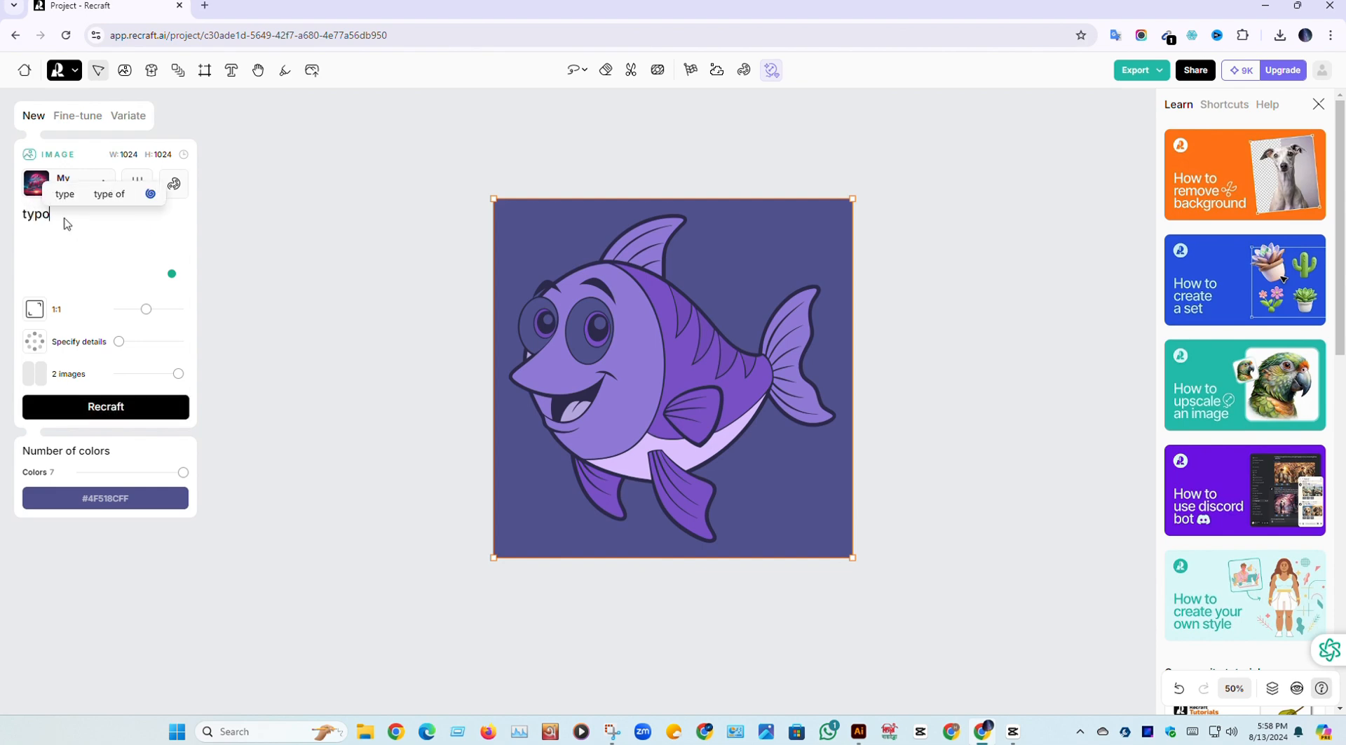
{"action": "type", "text": "gr"}
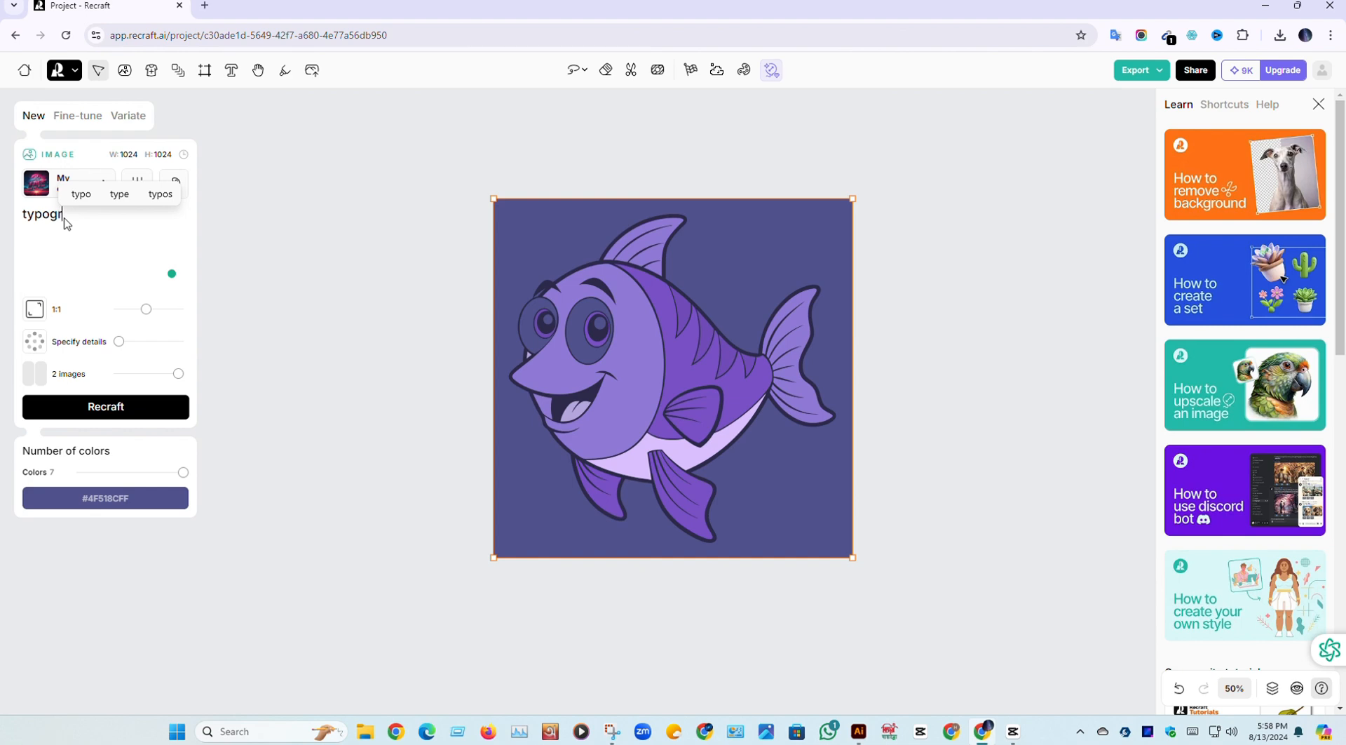
{"action": "type", "text": "ap"}
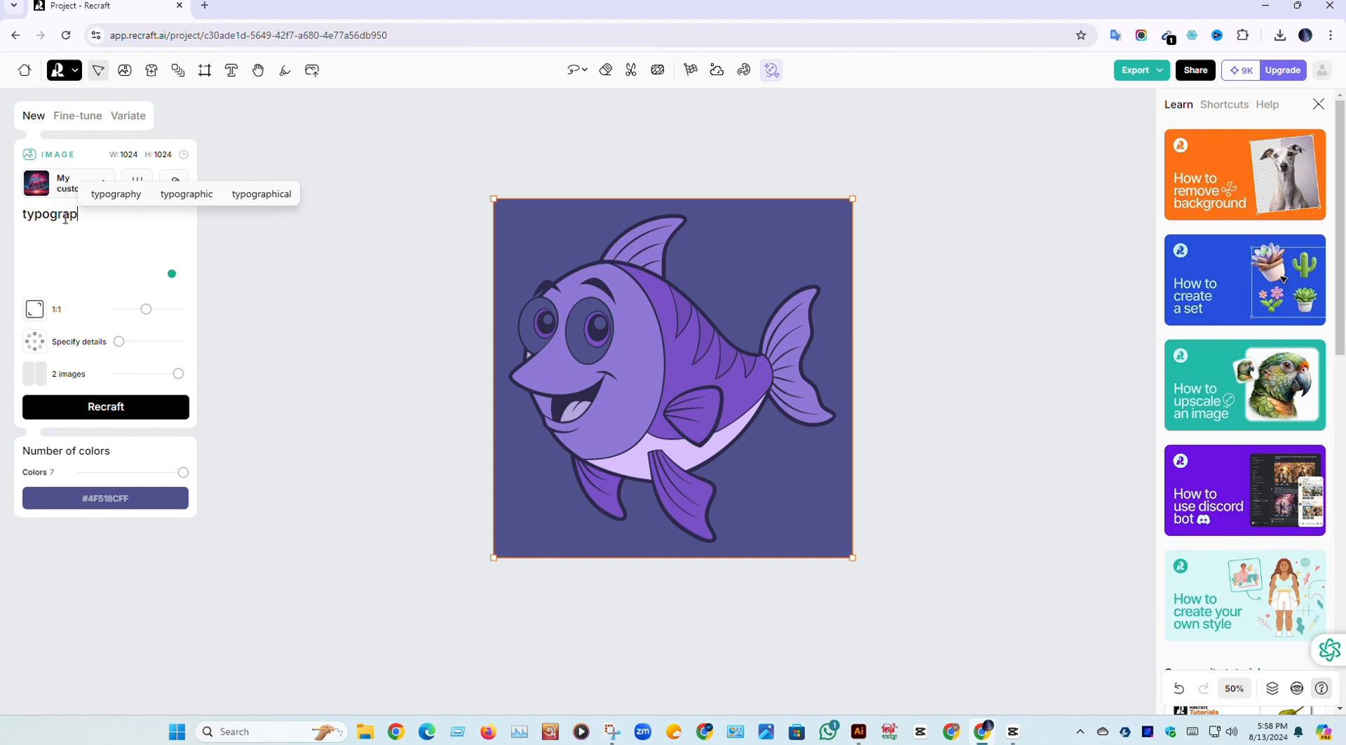
{"action": "type", "text": "hy"}
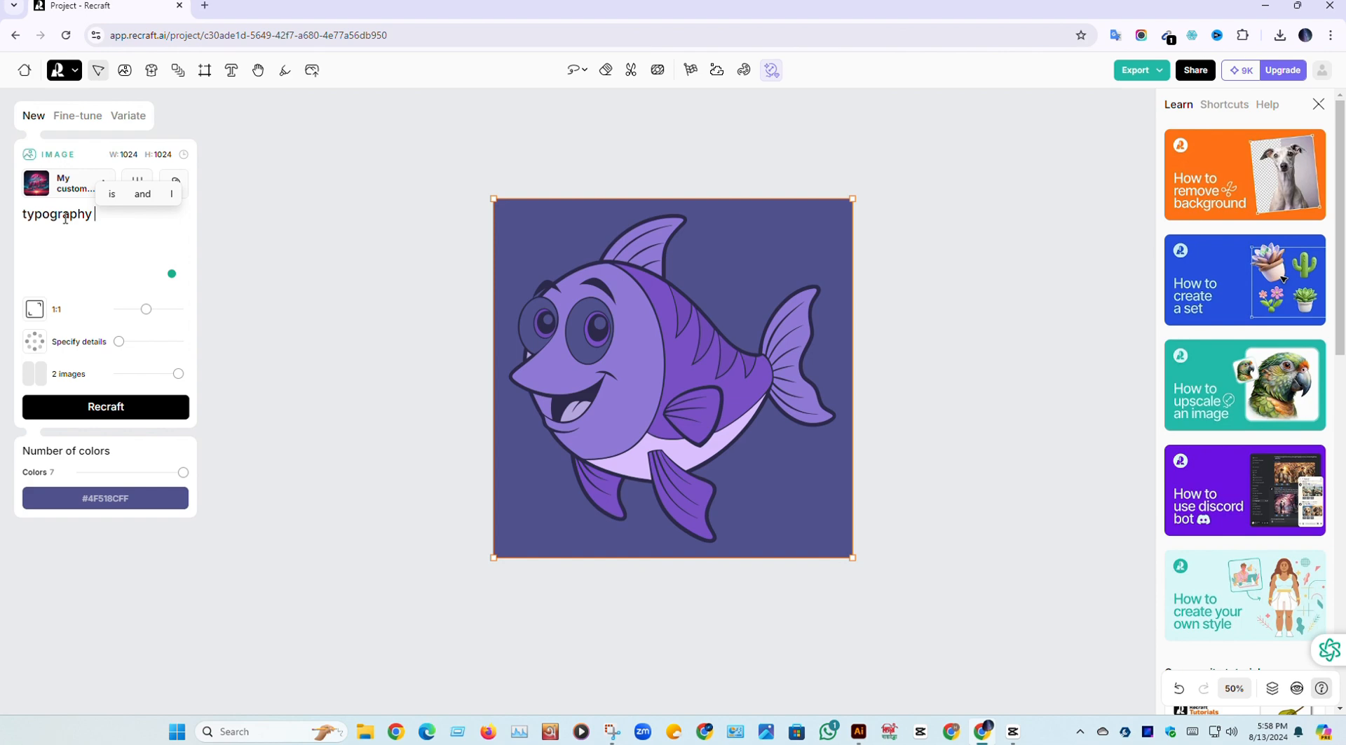
{"action": "type", "text": "wi"}
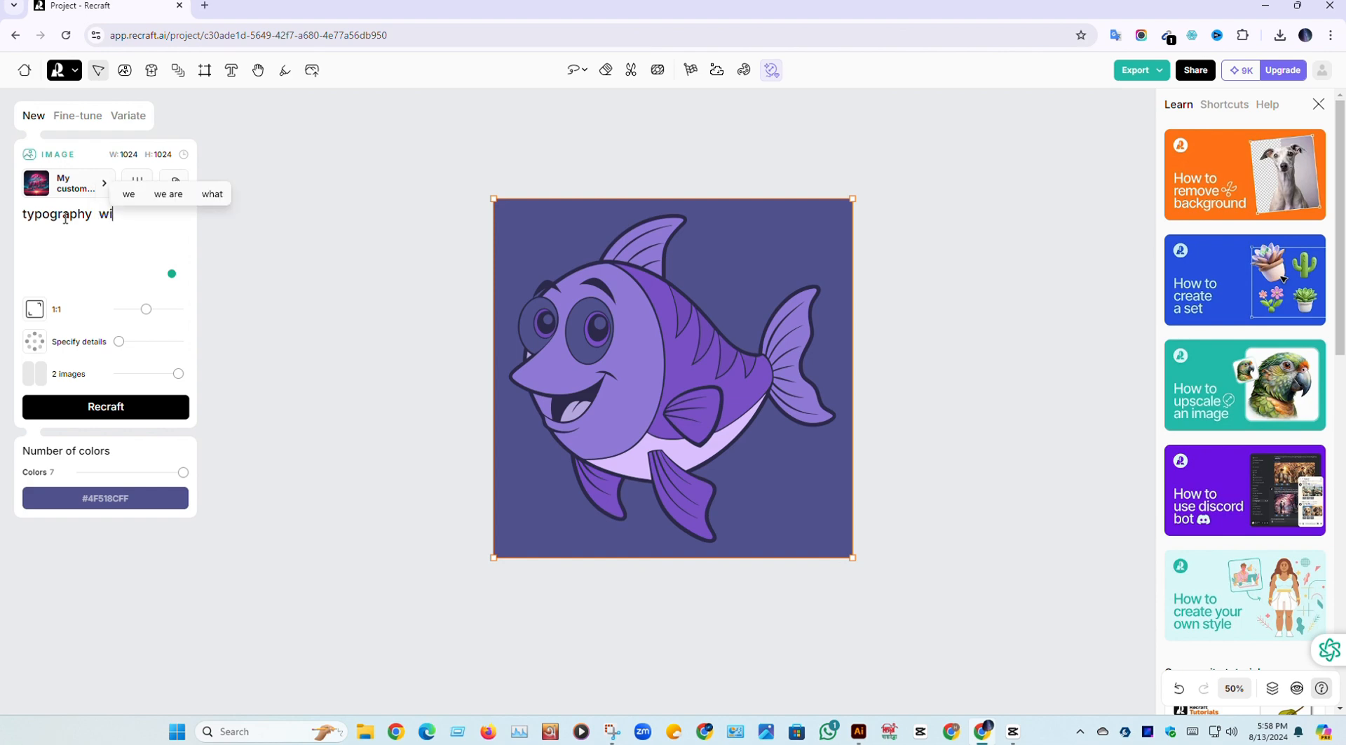
{"action": "type", "text": "t"}
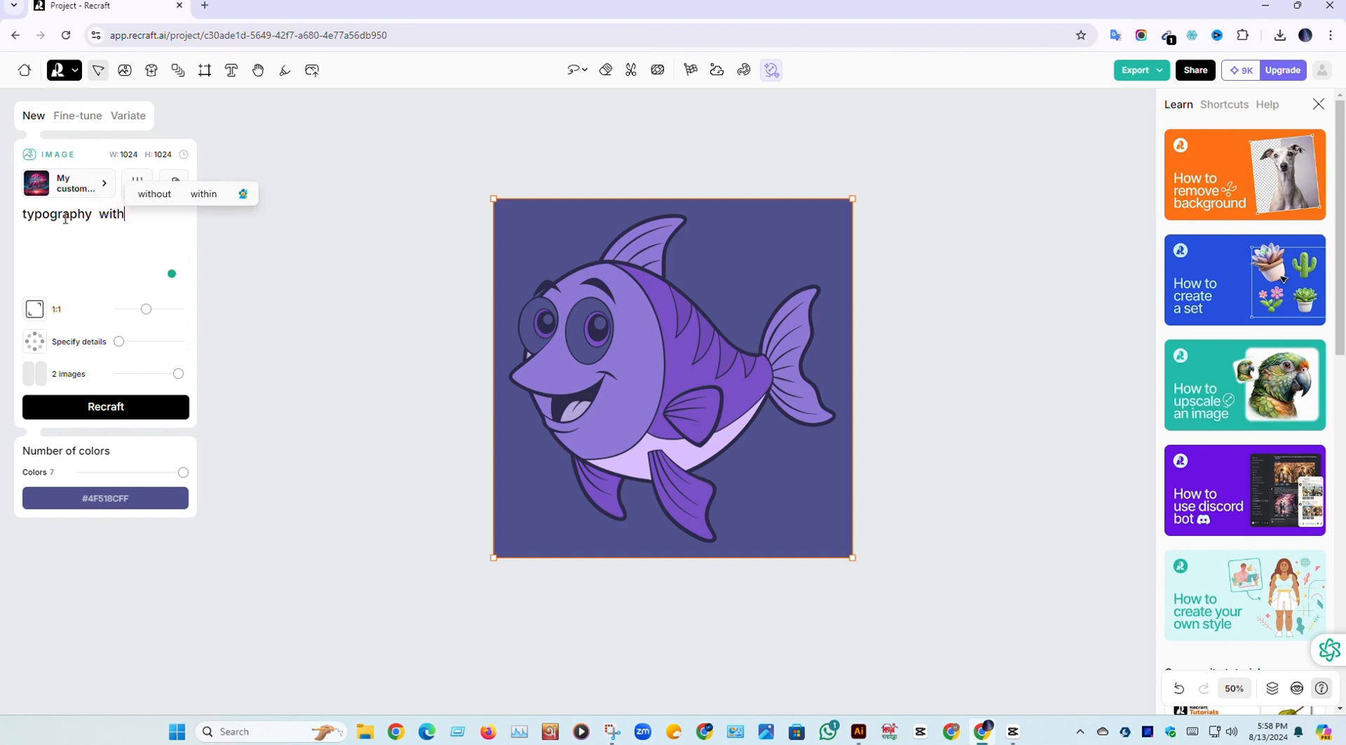
{"action": "type", "text": "h e"}
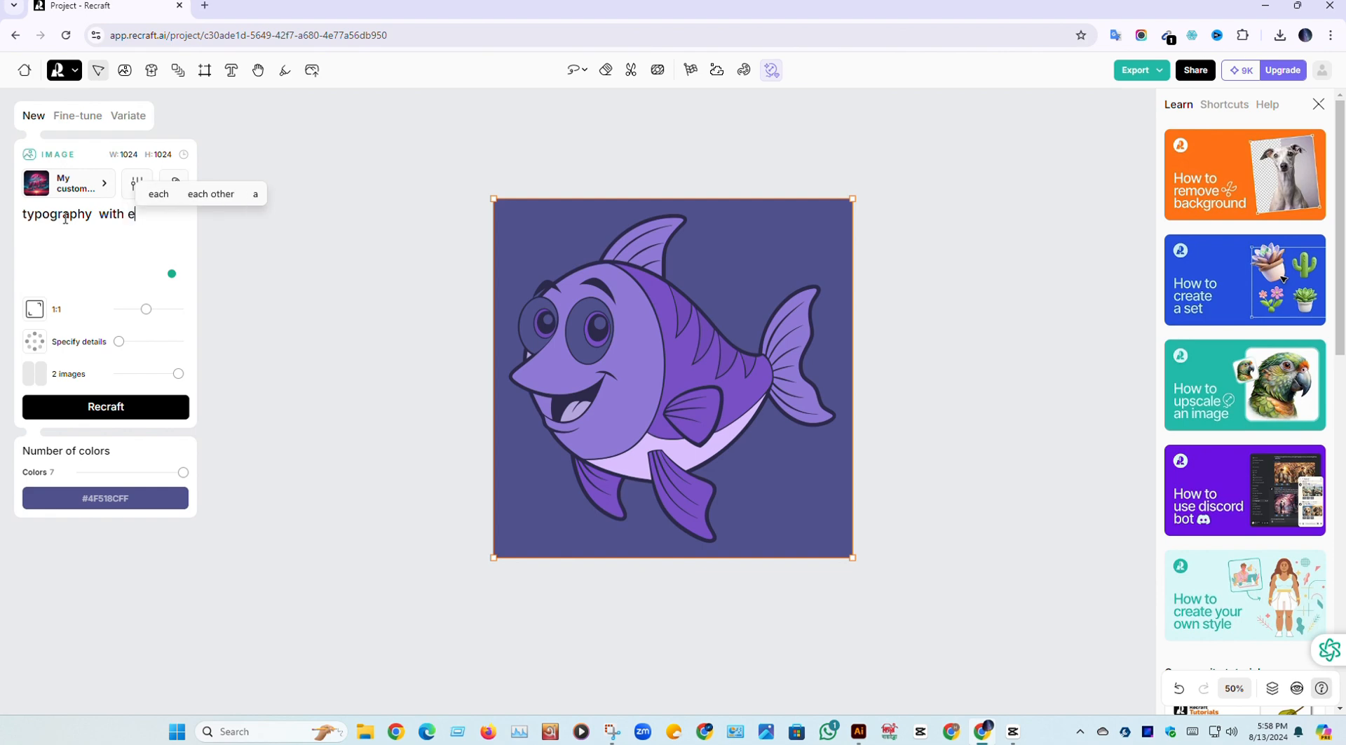
{"action": "type", "text": "x"}
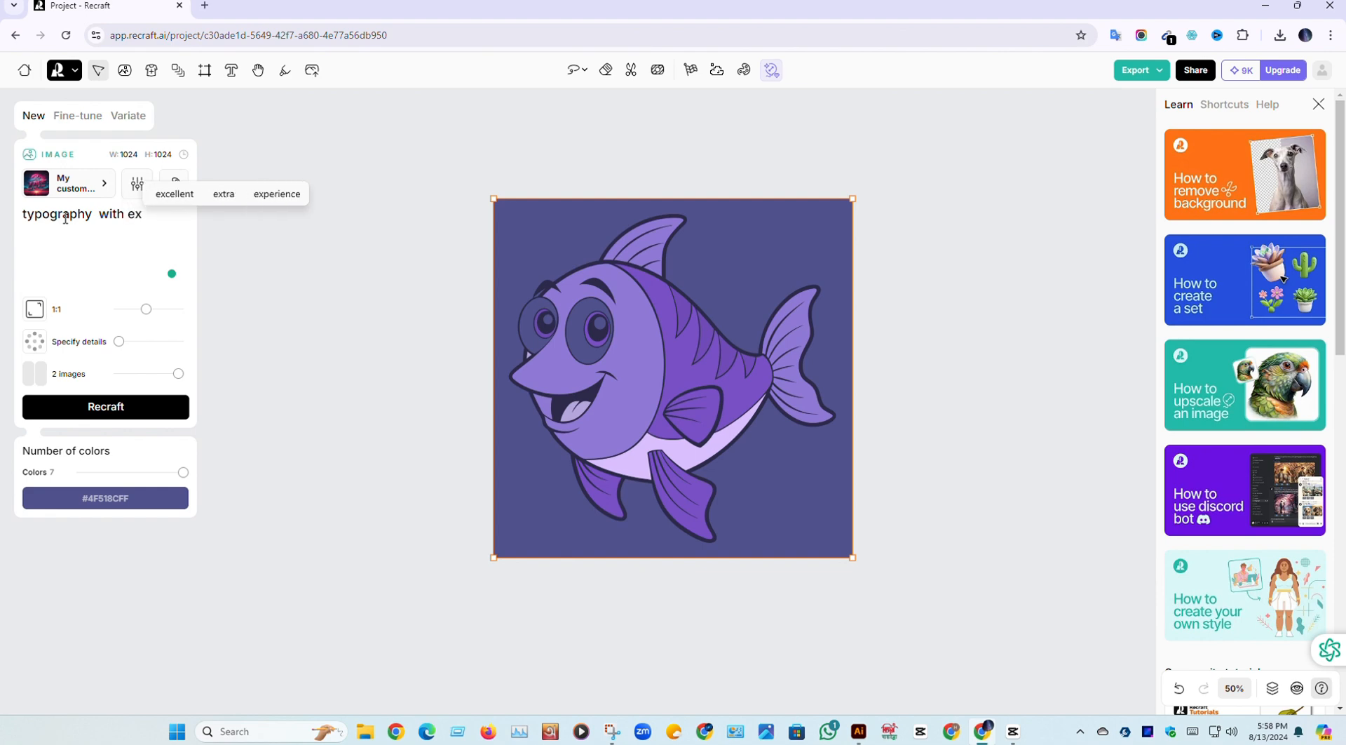
{"action": "type", "text": "t"}
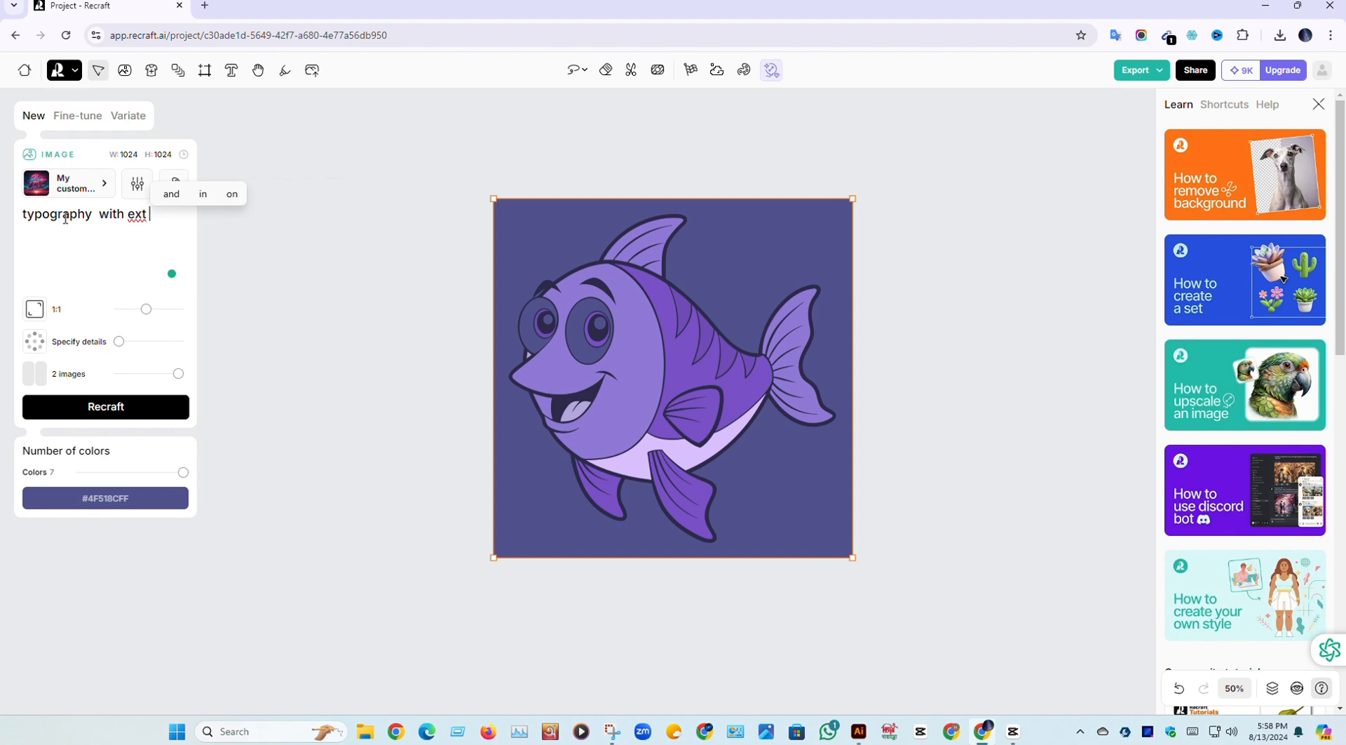
{"action": "type", "text": " desing"}
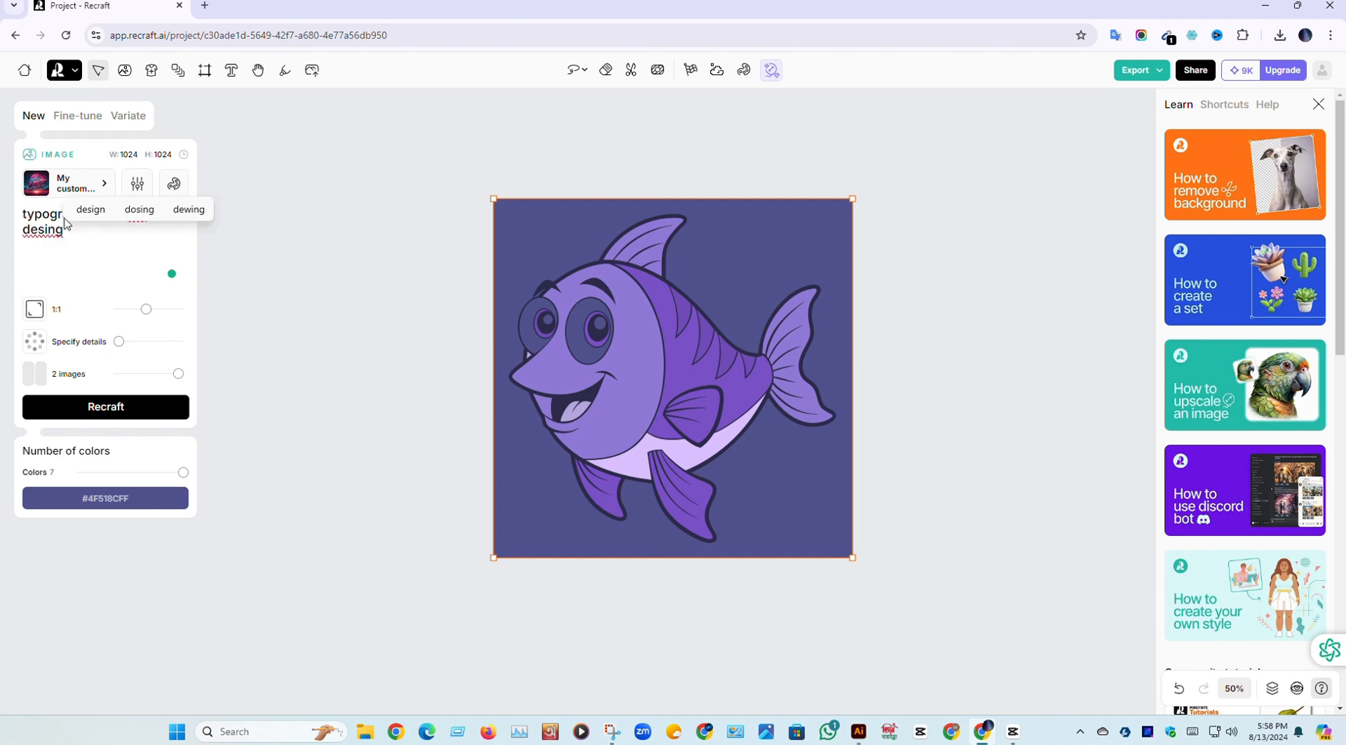
{"action": "left_click", "coordinate": [151, 412]}
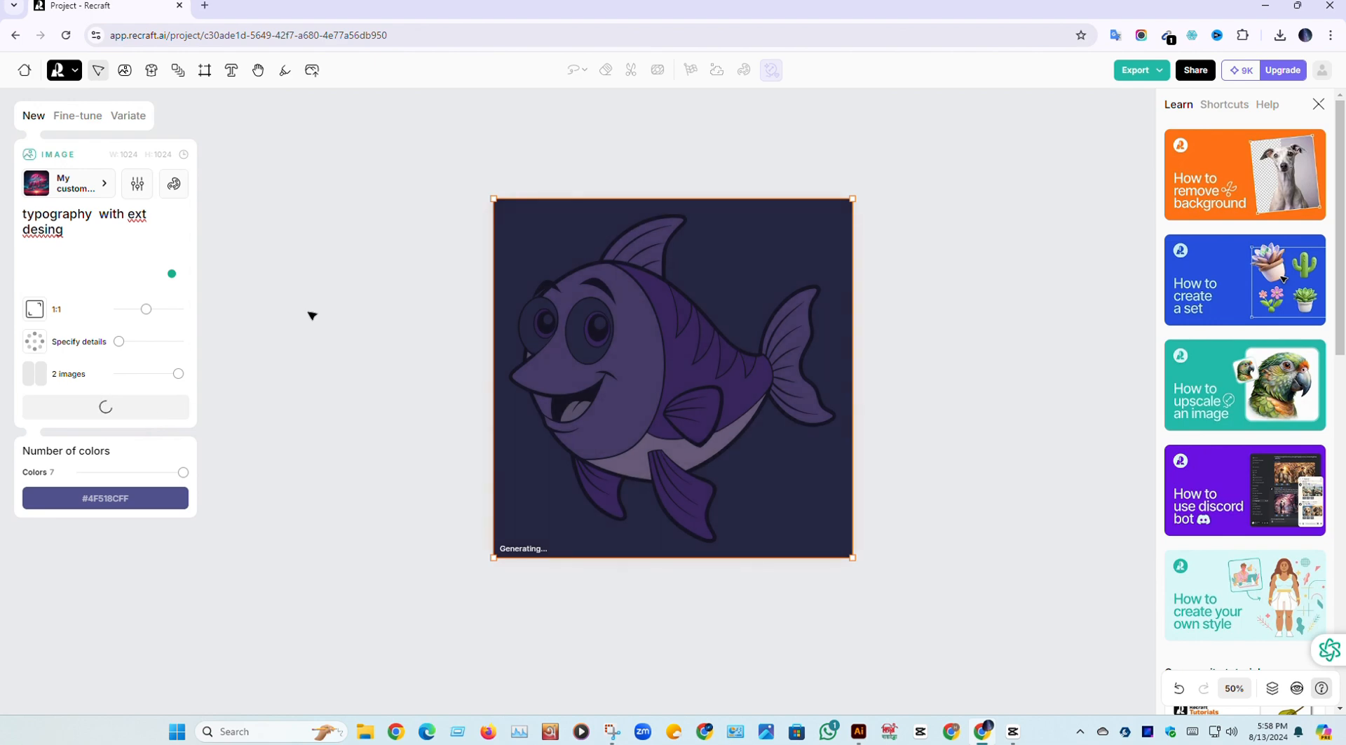